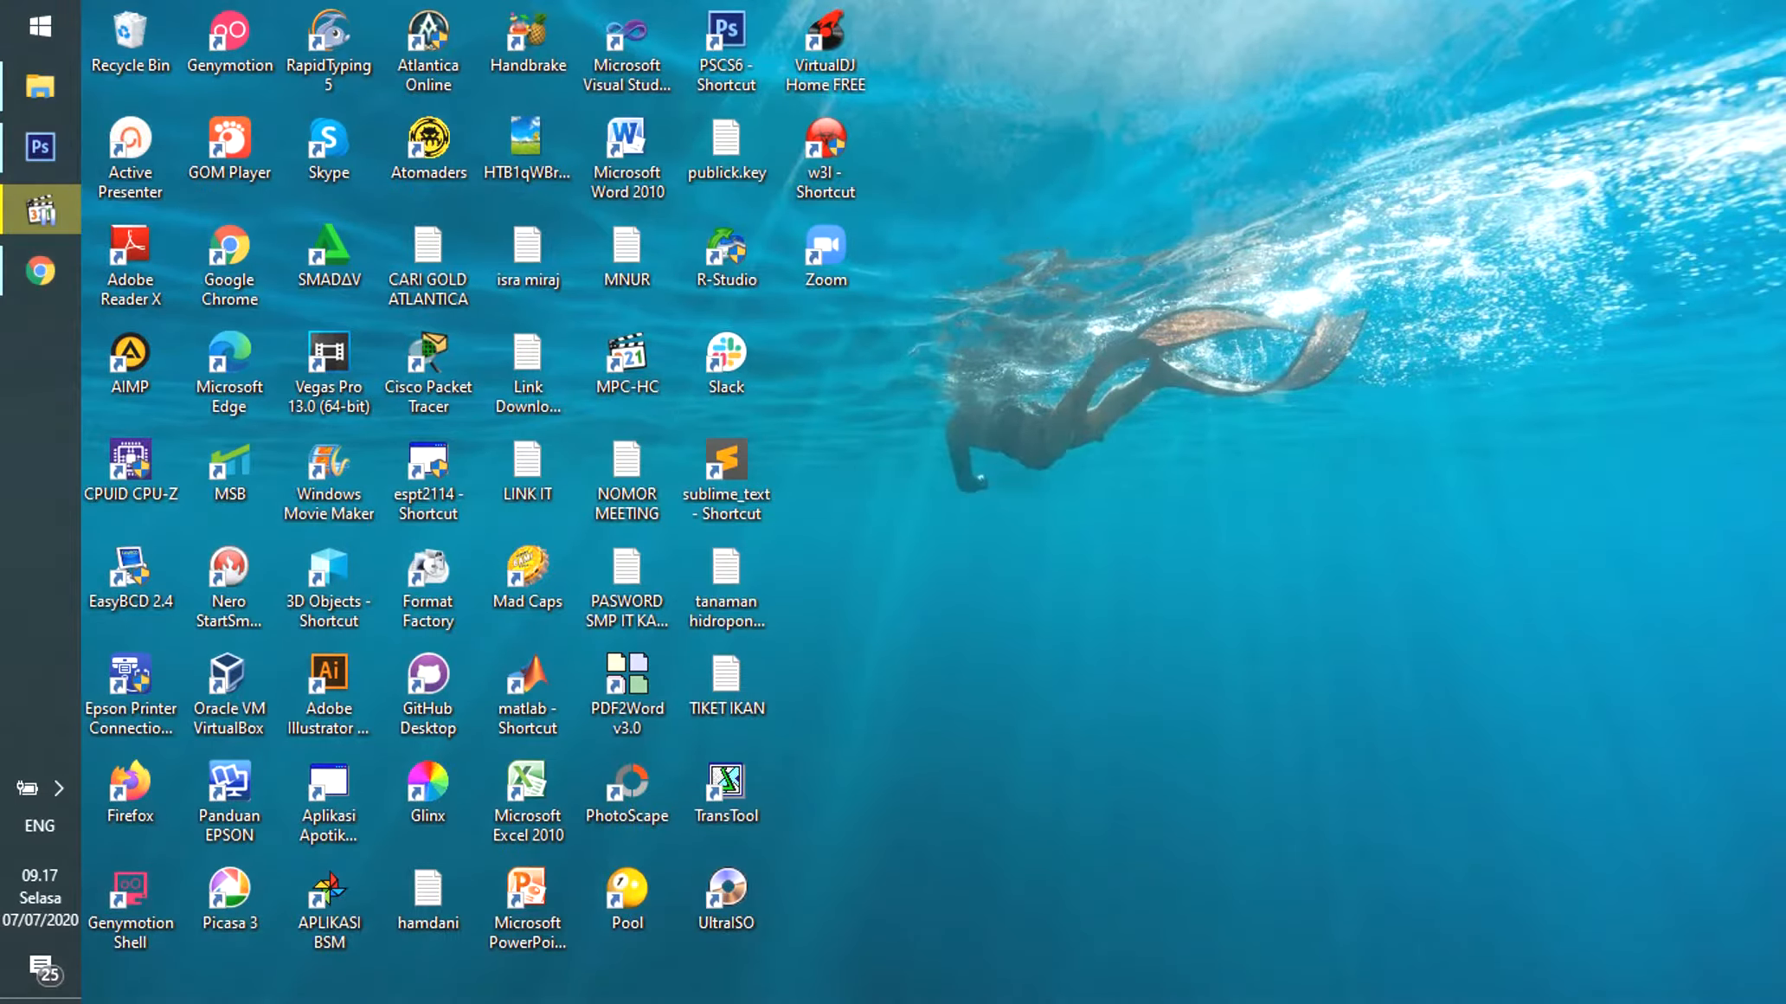
# Switch to Photoshop, where the portrait DSC_0083 copy.jpg is open, and activate the Lasso Tool.
pyautogui.click(54, 153)
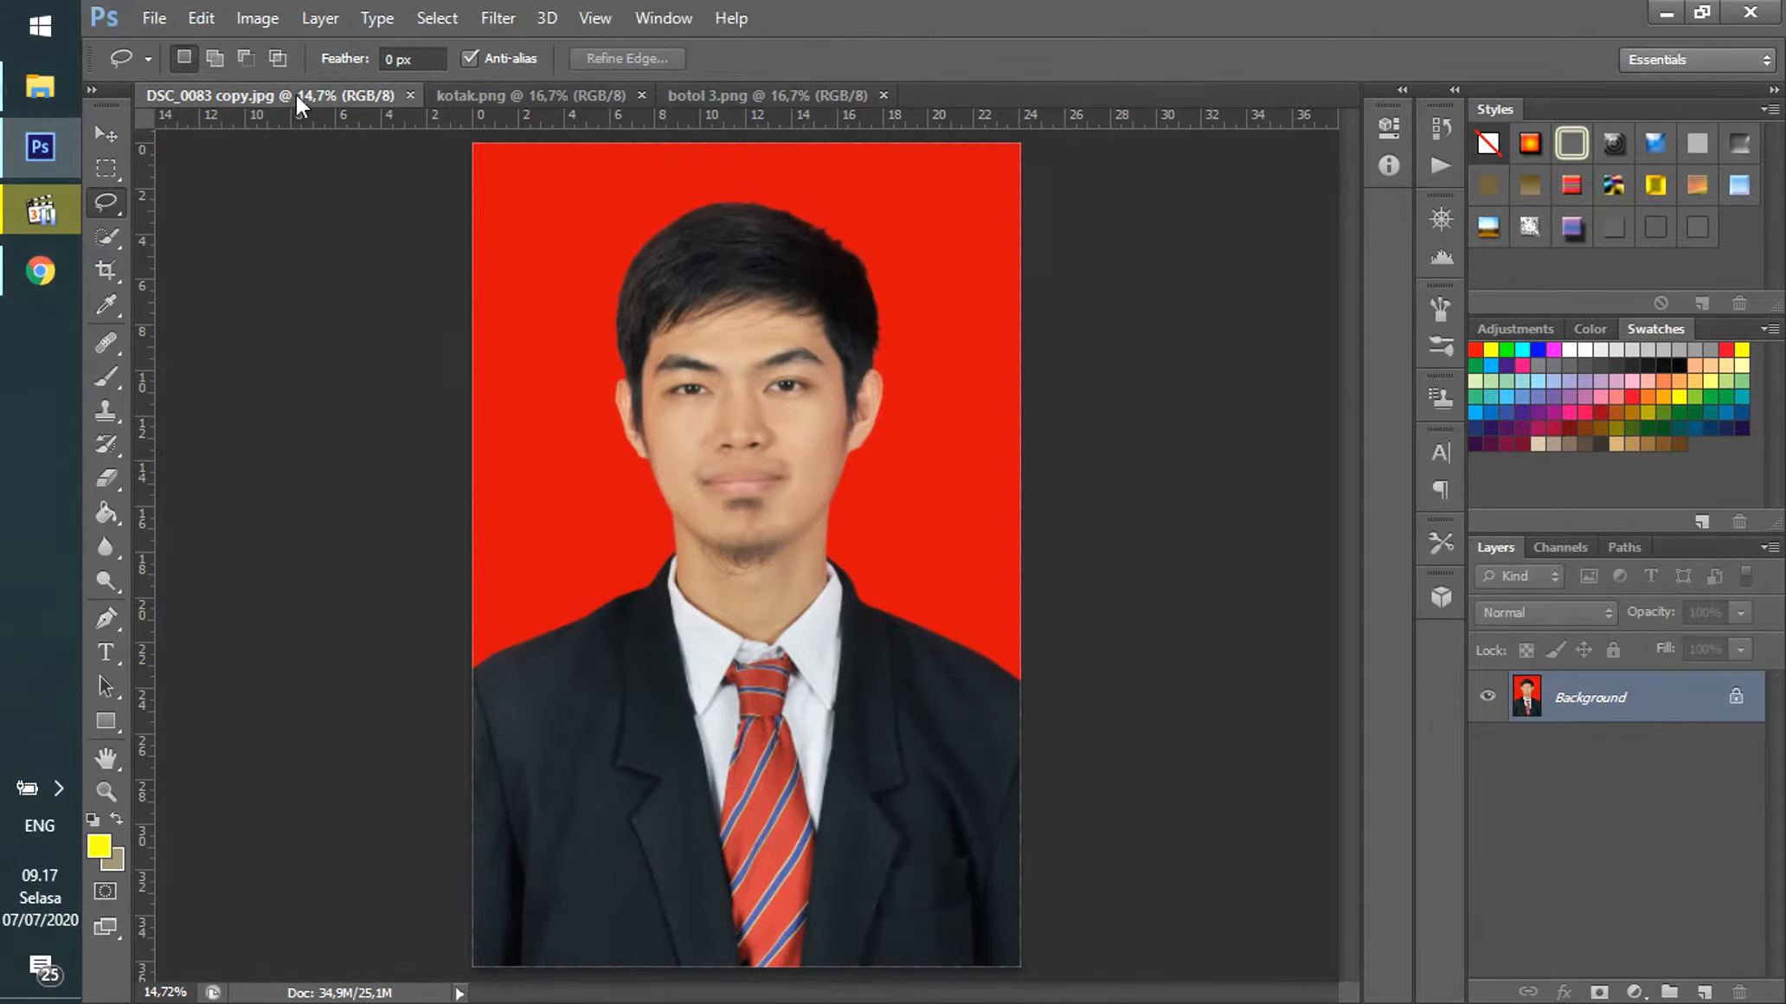
pyautogui.click(108, 169)
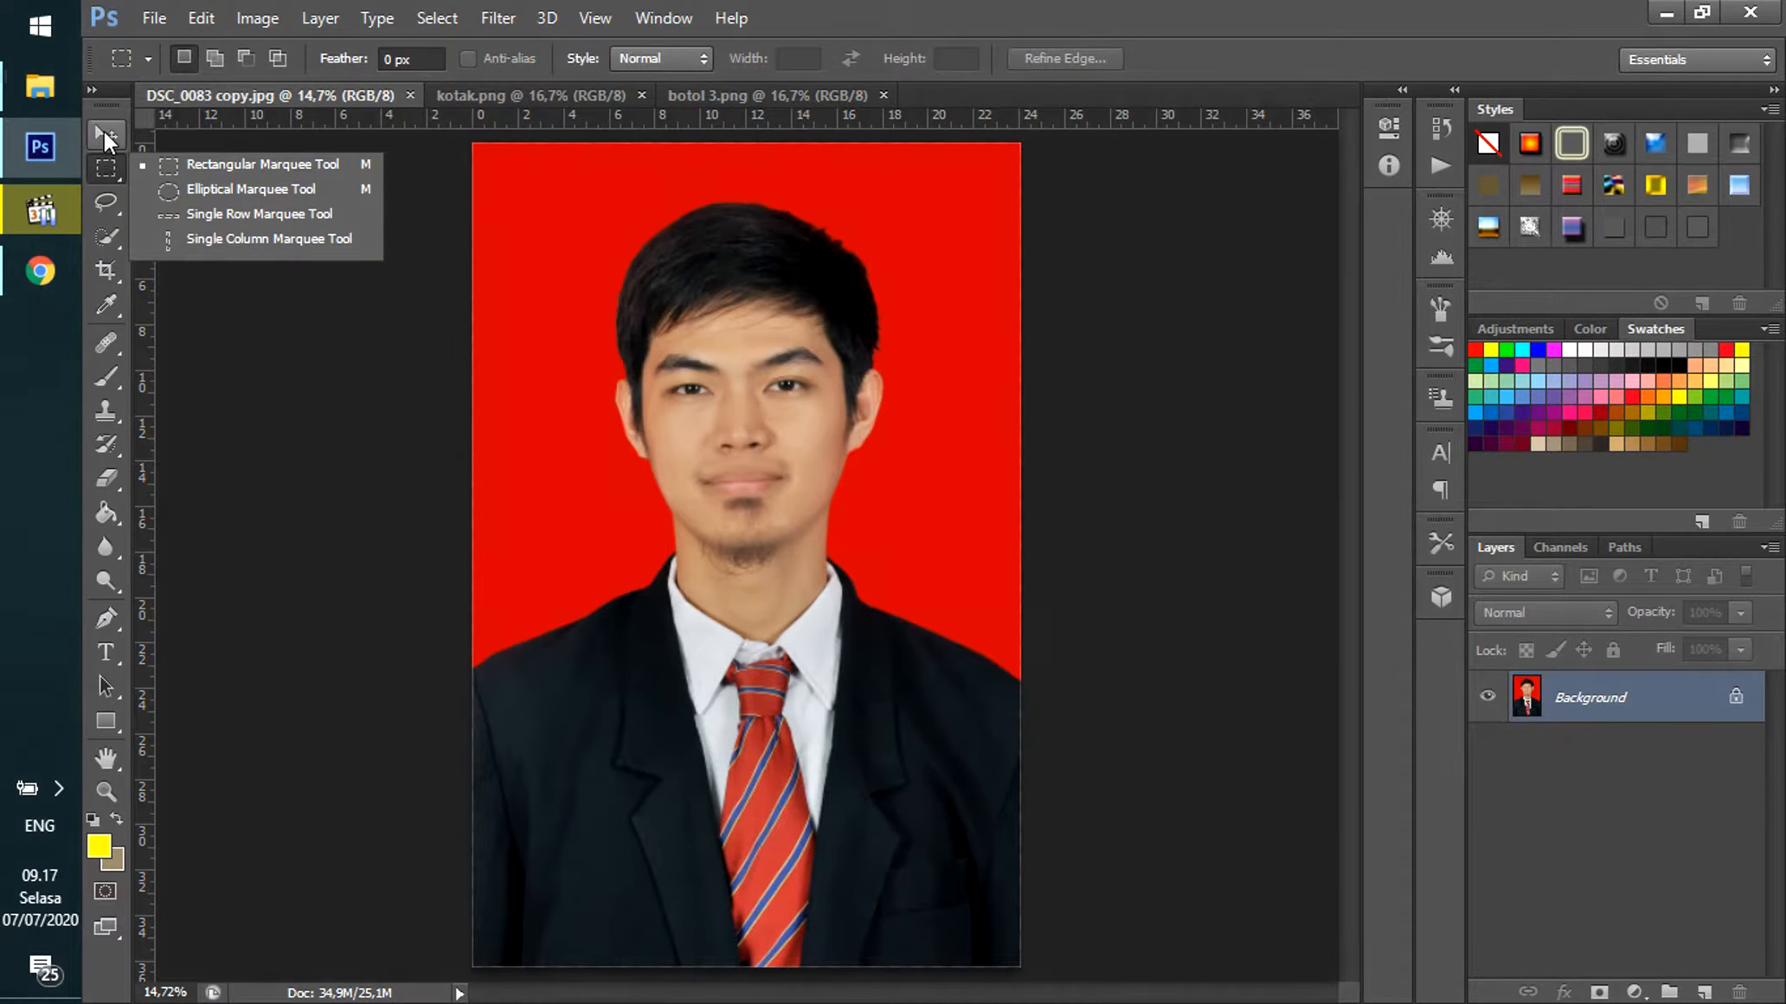
pyautogui.click(104, 135)
pyautogui.click(111, 171)
pyautogui.click(109, 166)
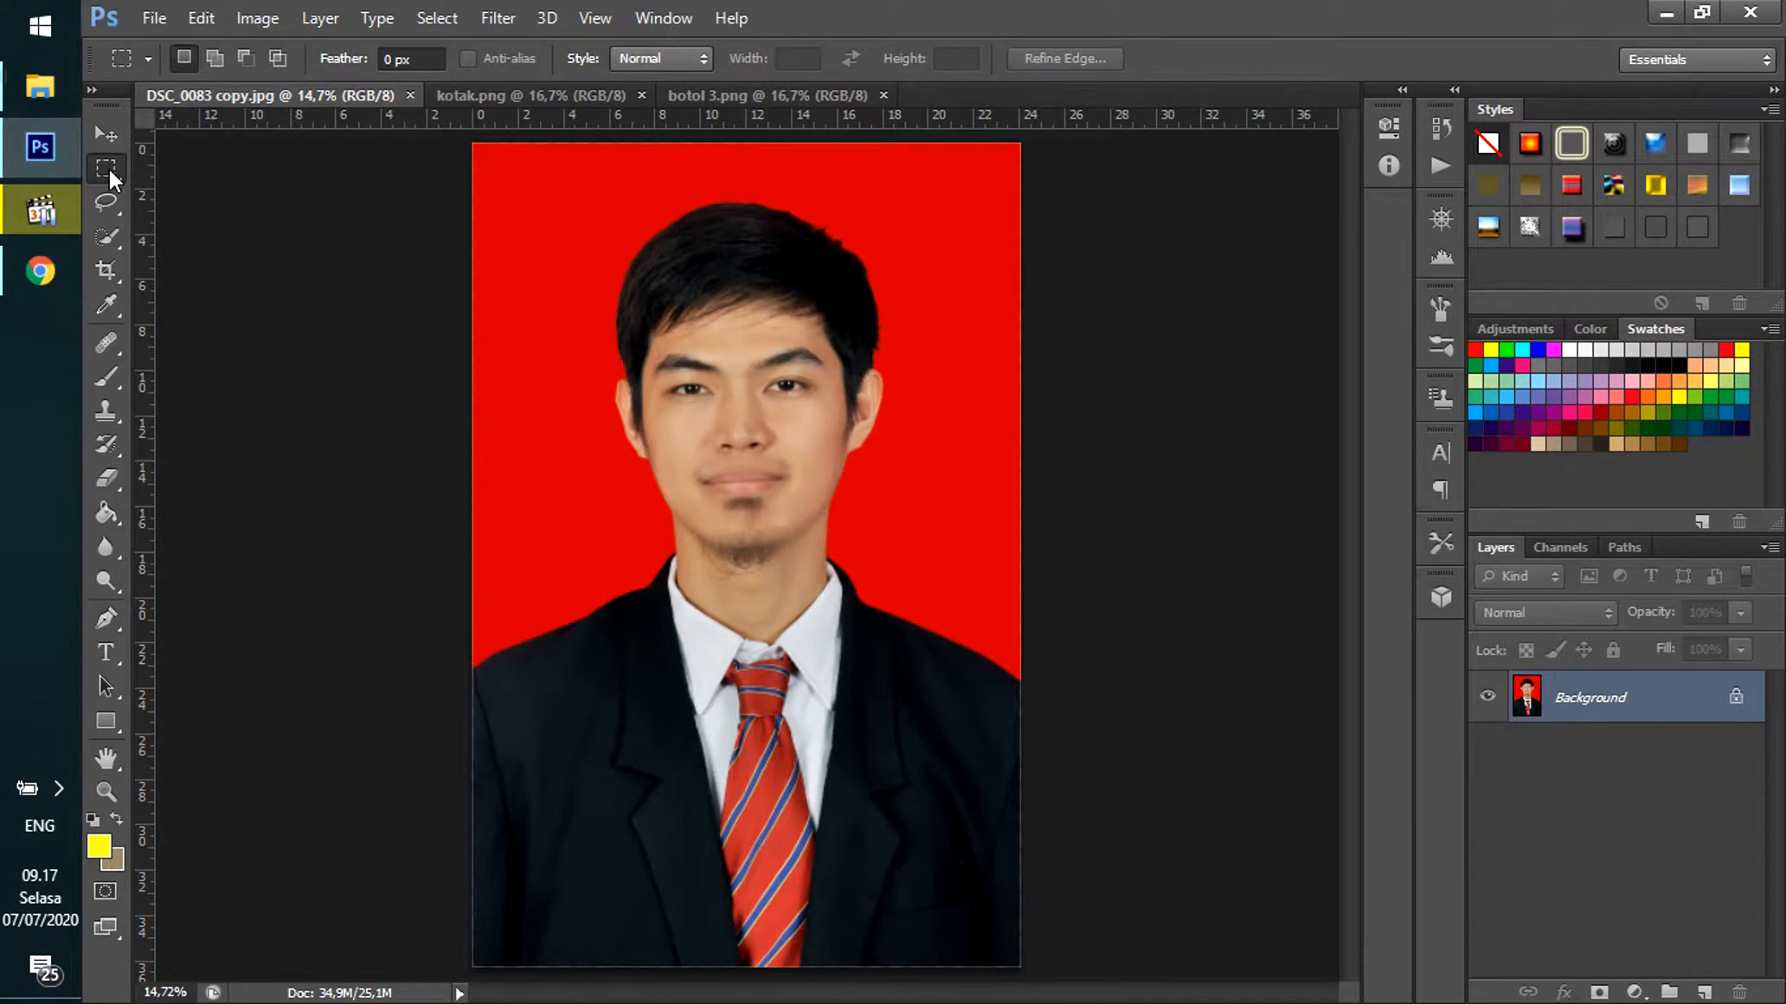
pyautogui.click(110, 196)
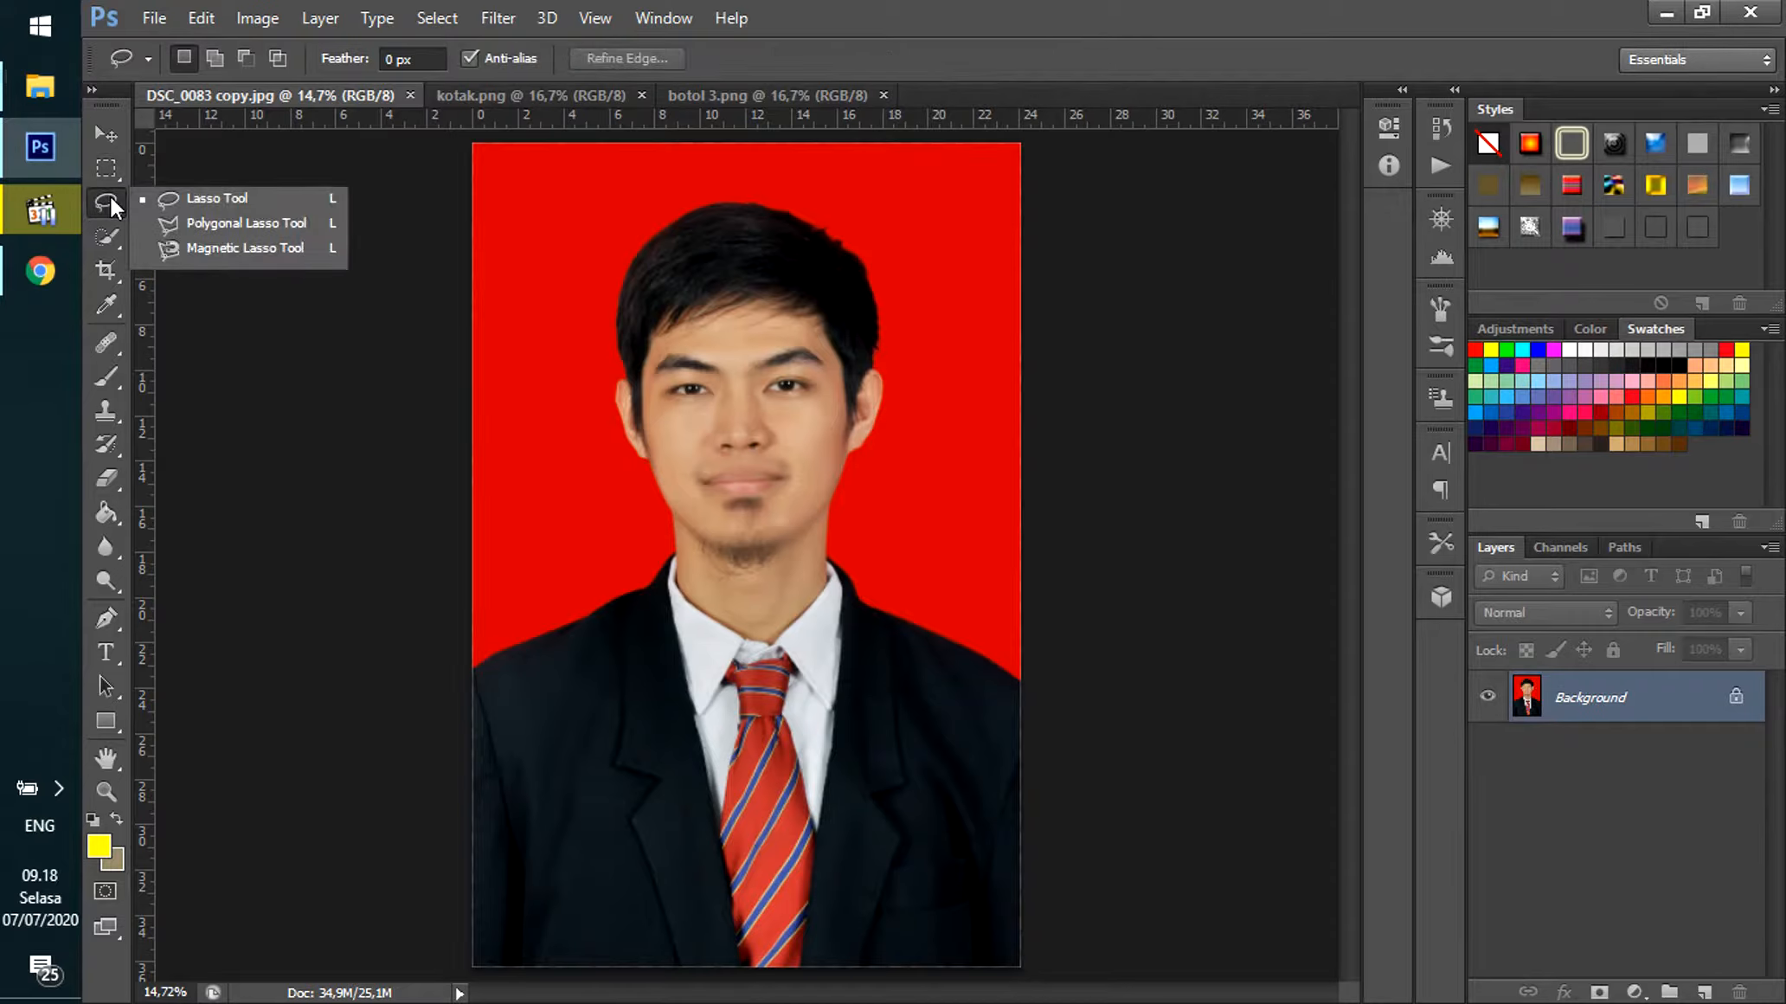
pyautogui.click(109, 196)
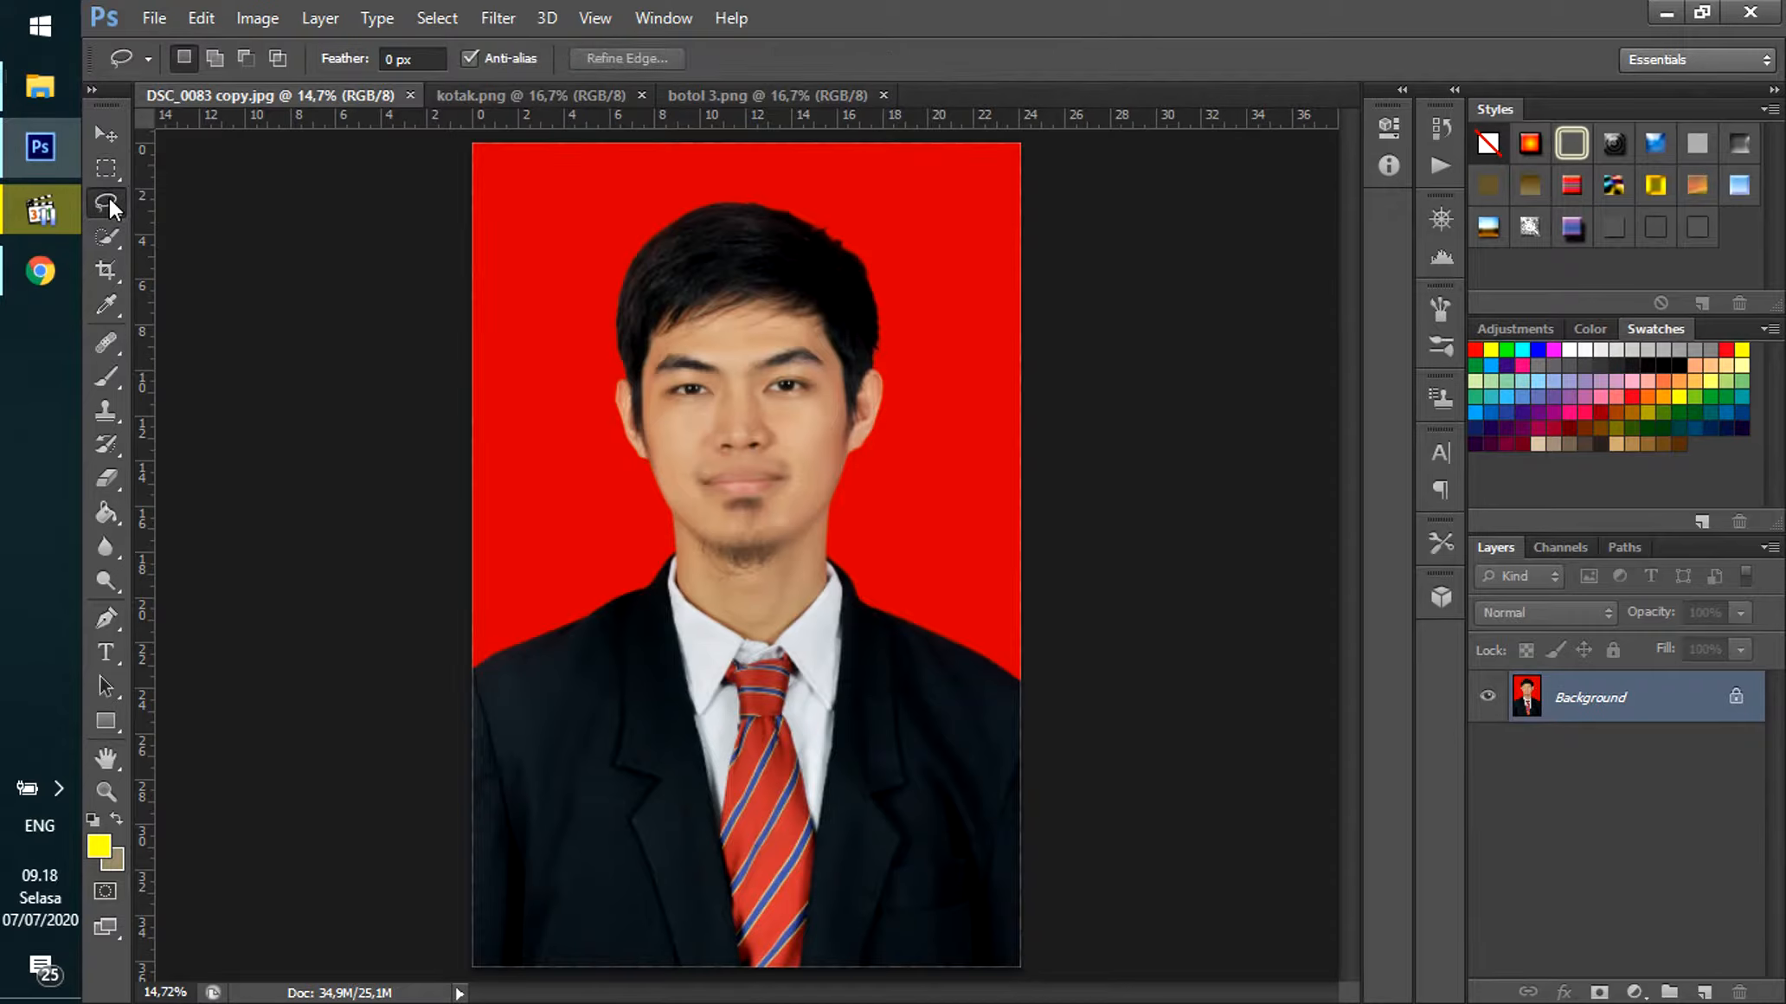
pyautogui.click(106, 196)
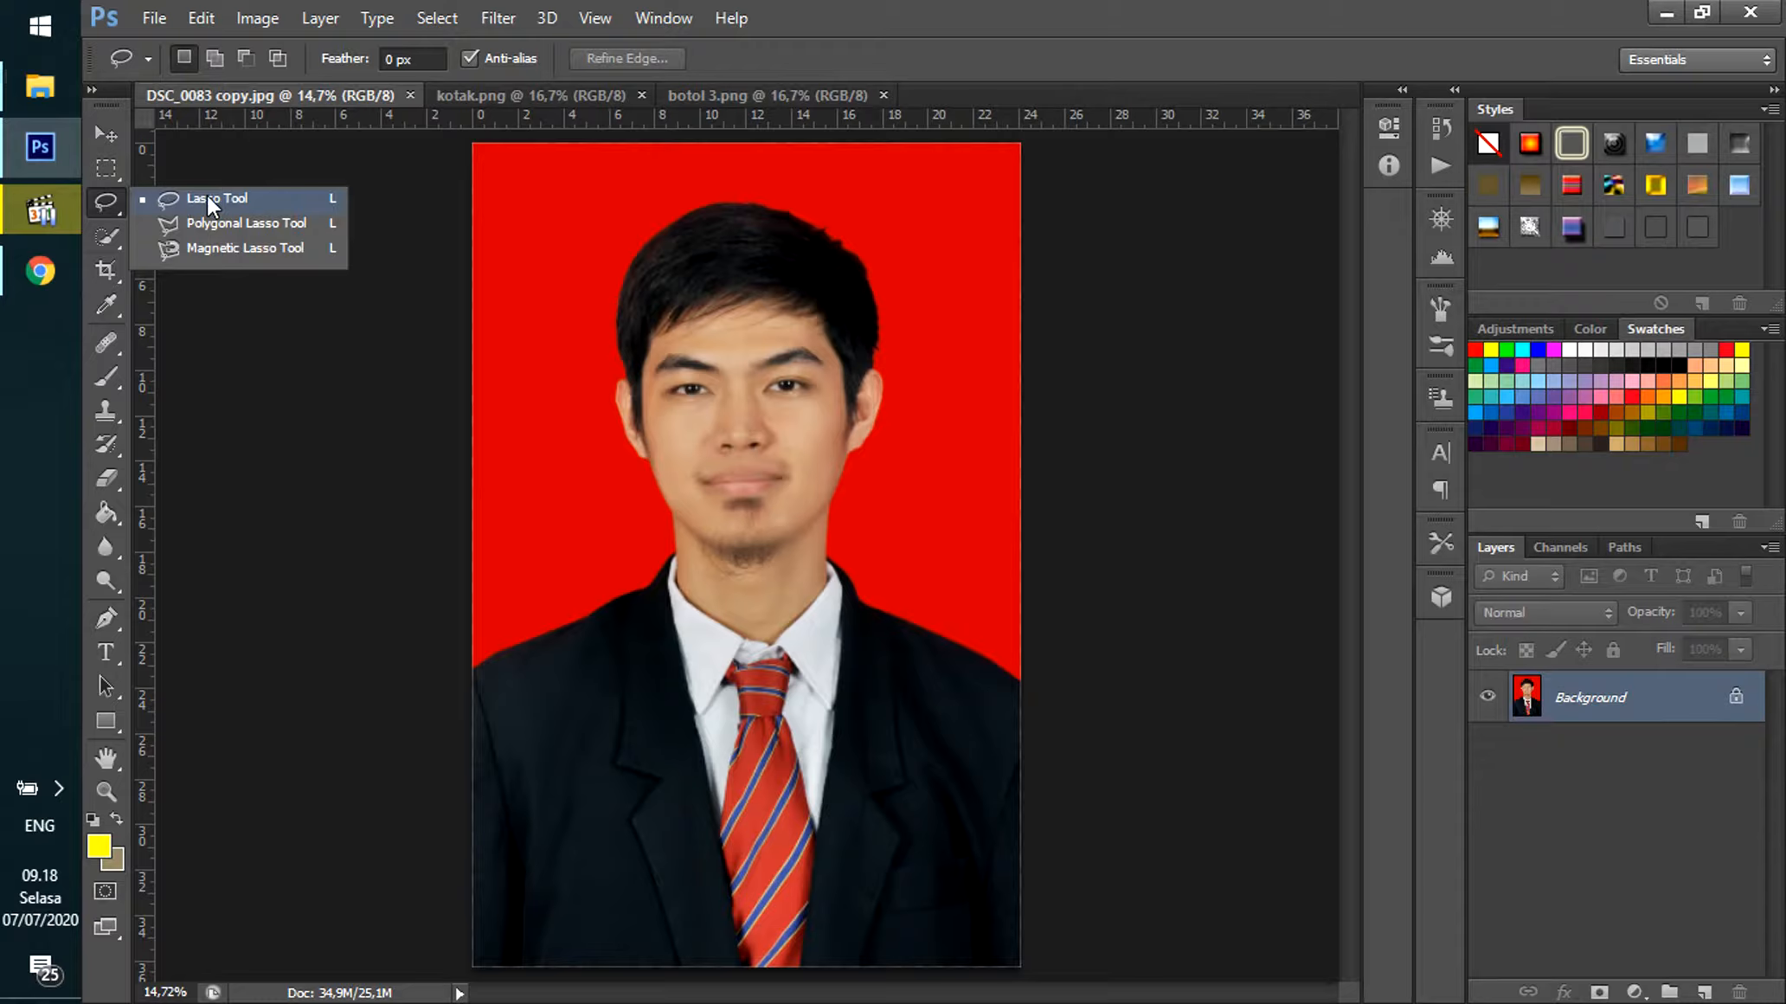
pyautogui.click(100, 194)
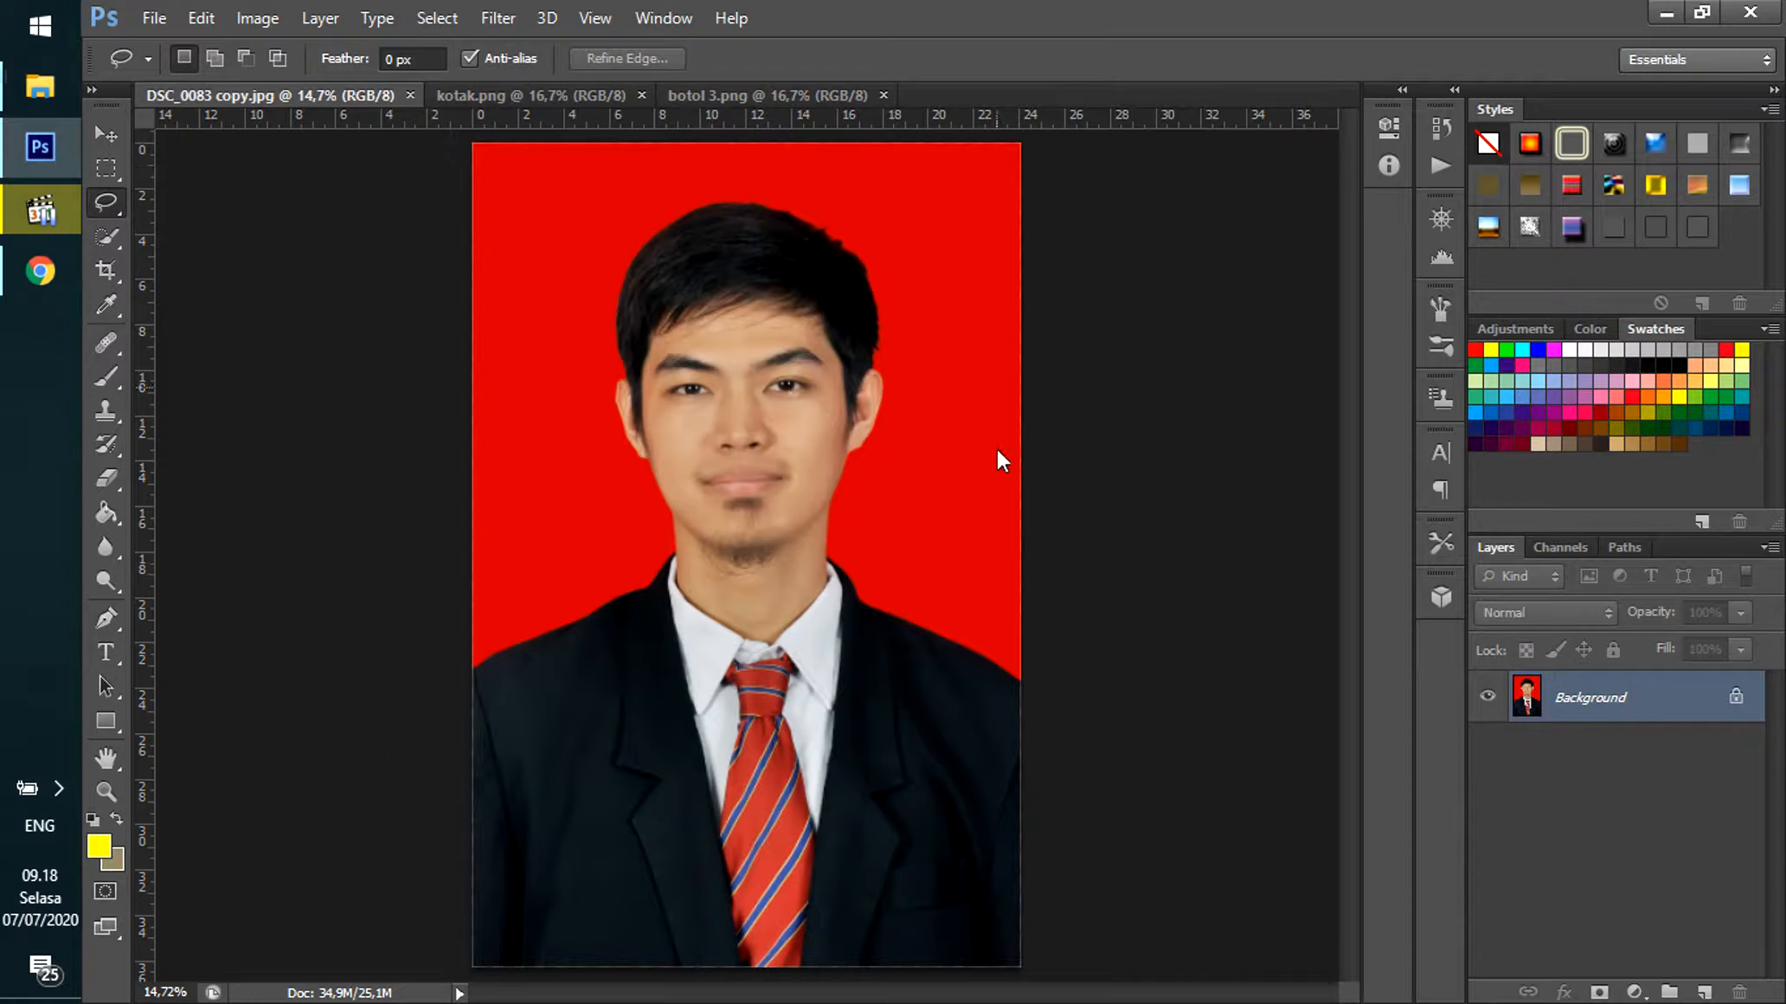
pyautogui.rightClick(104, 207)
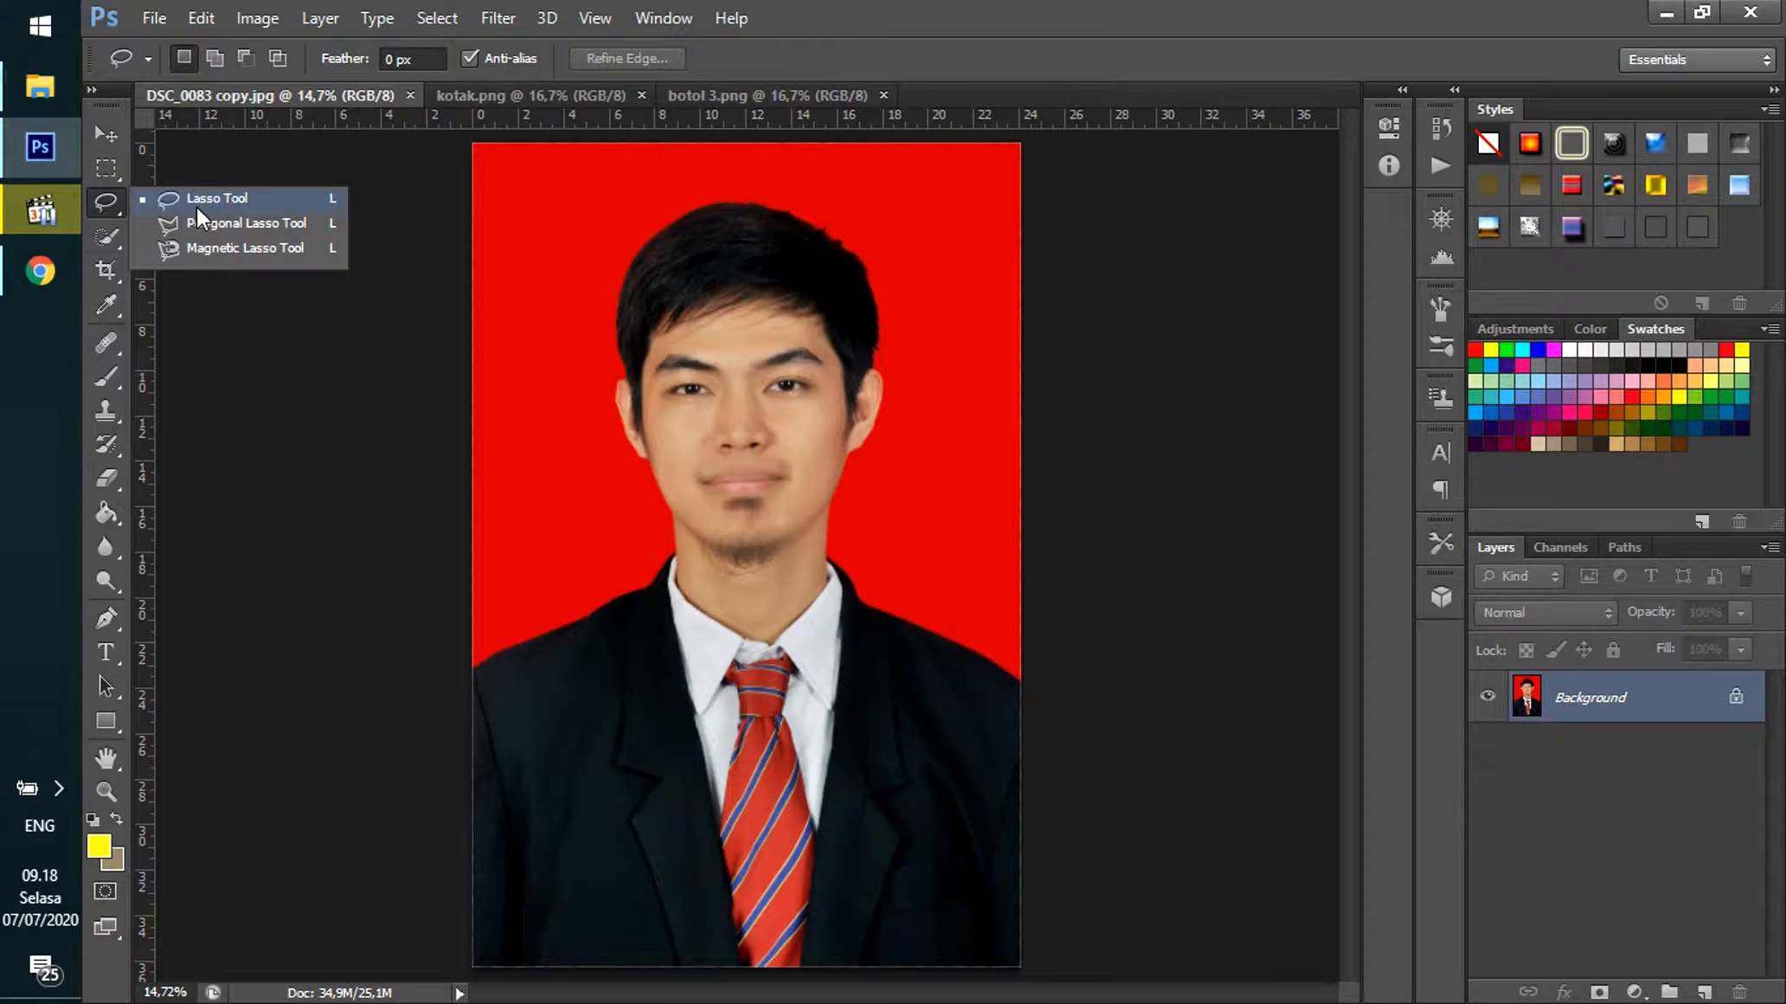
pyautogui.click(93, 193)
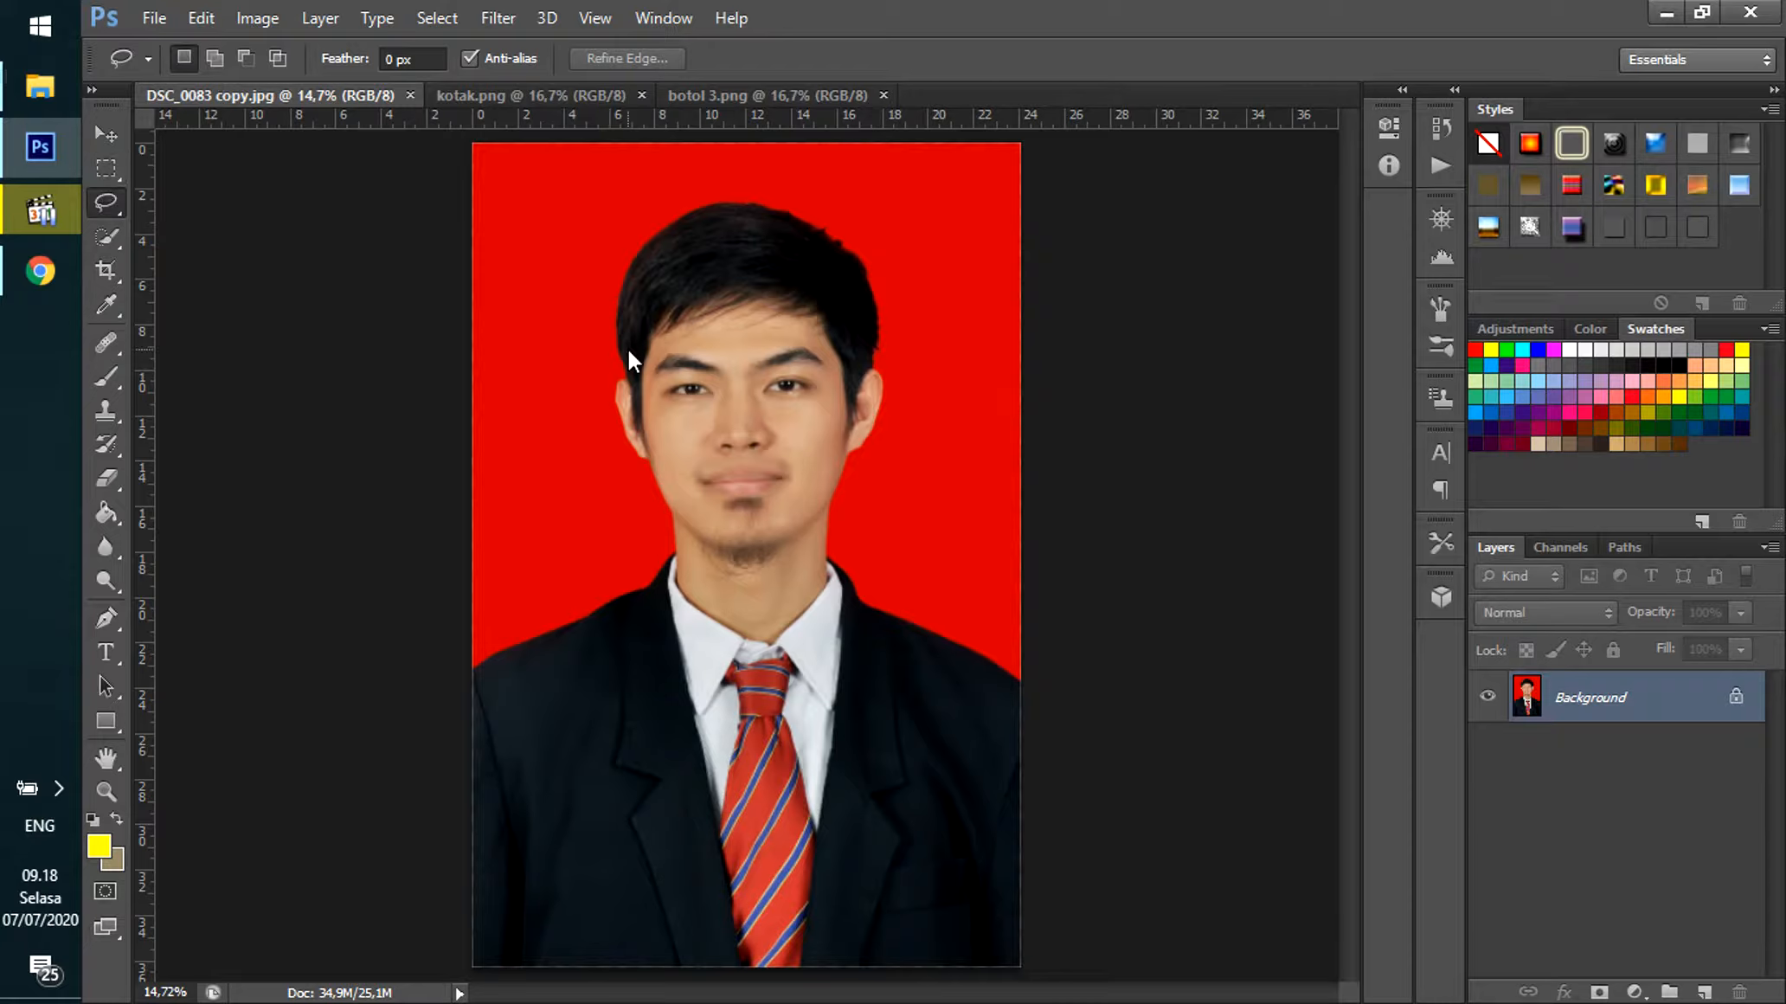
pyautogui.rightClick(114, 200)
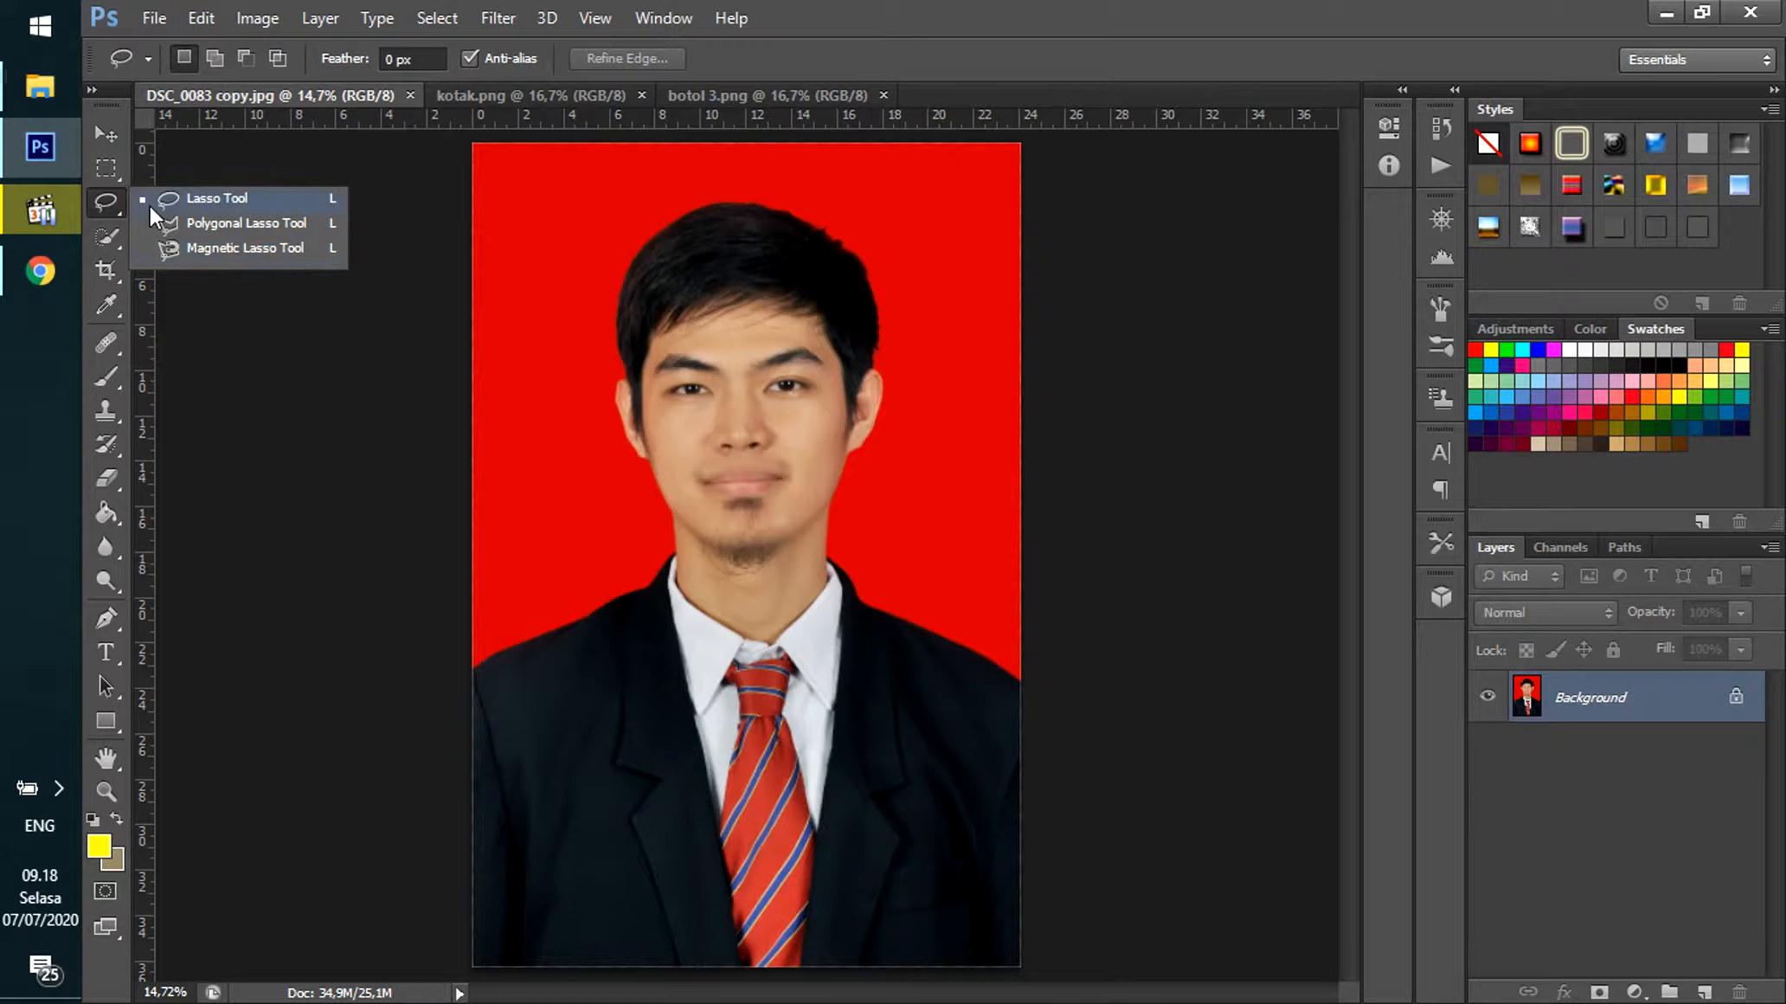
pyautogui.click(84, 202)
# Start a Lasso outline of the man at the image's left edge and trace along the shoulder up to the collar.
pyautogui.click(104, 206)
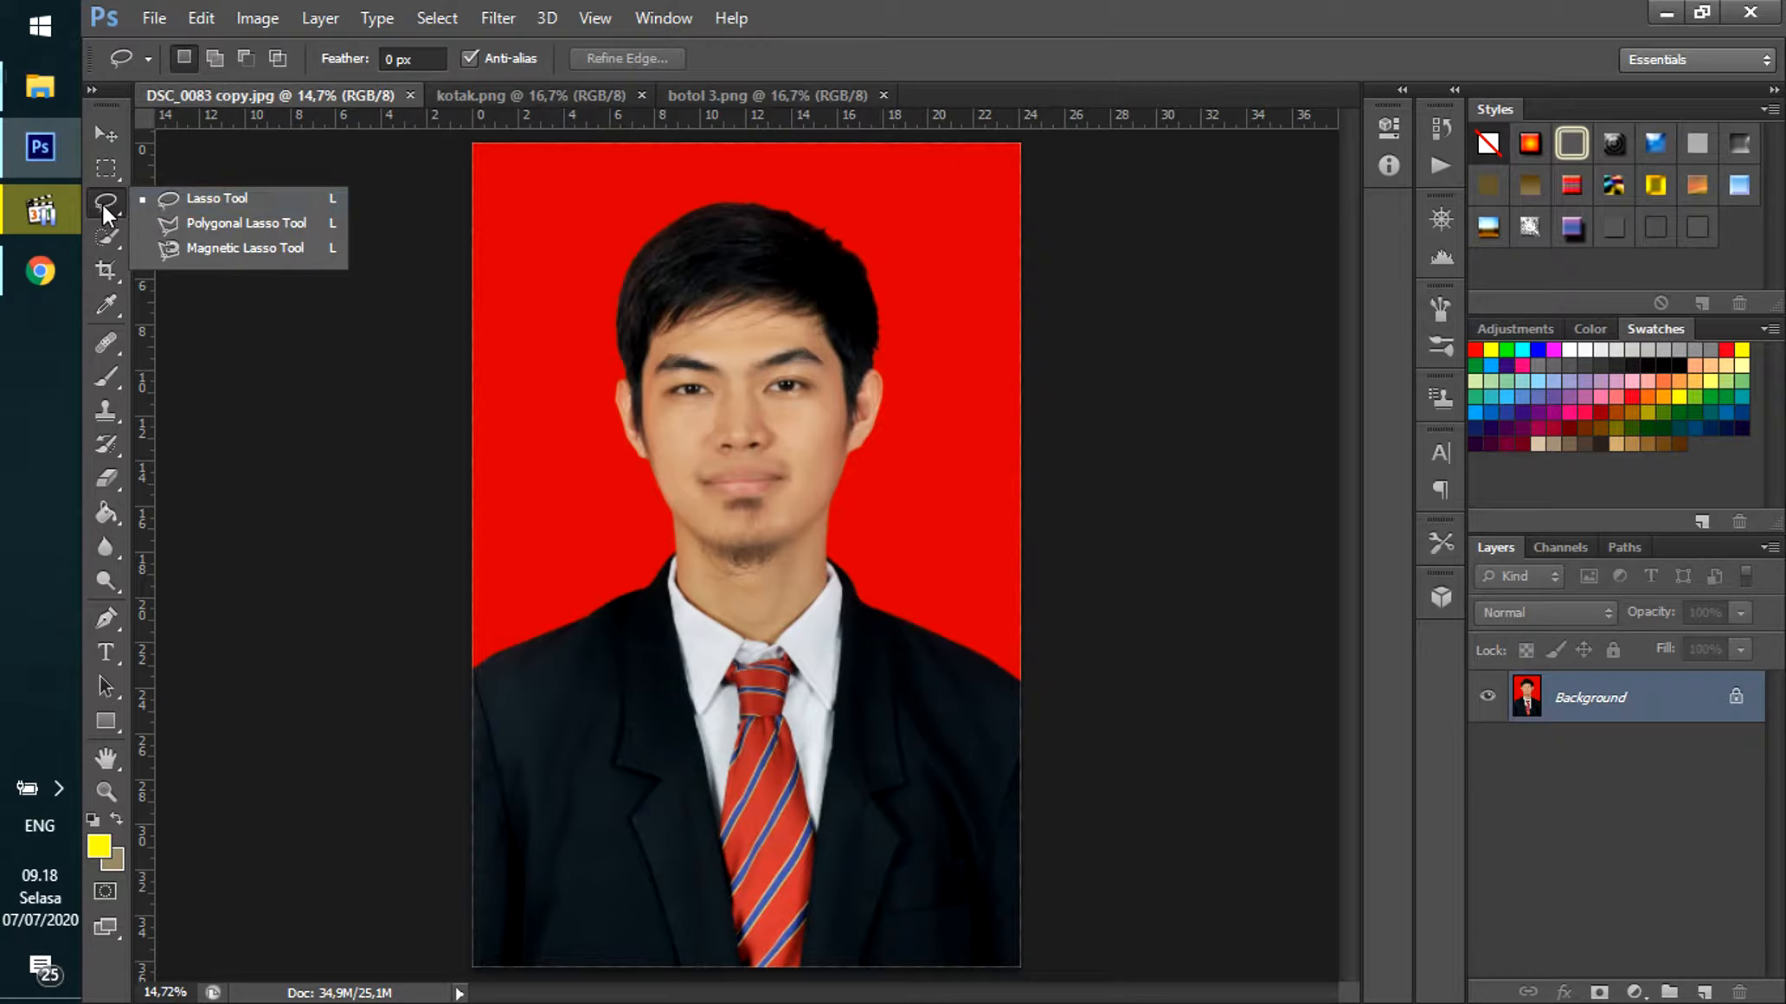
pyautogui.click(223, 198)
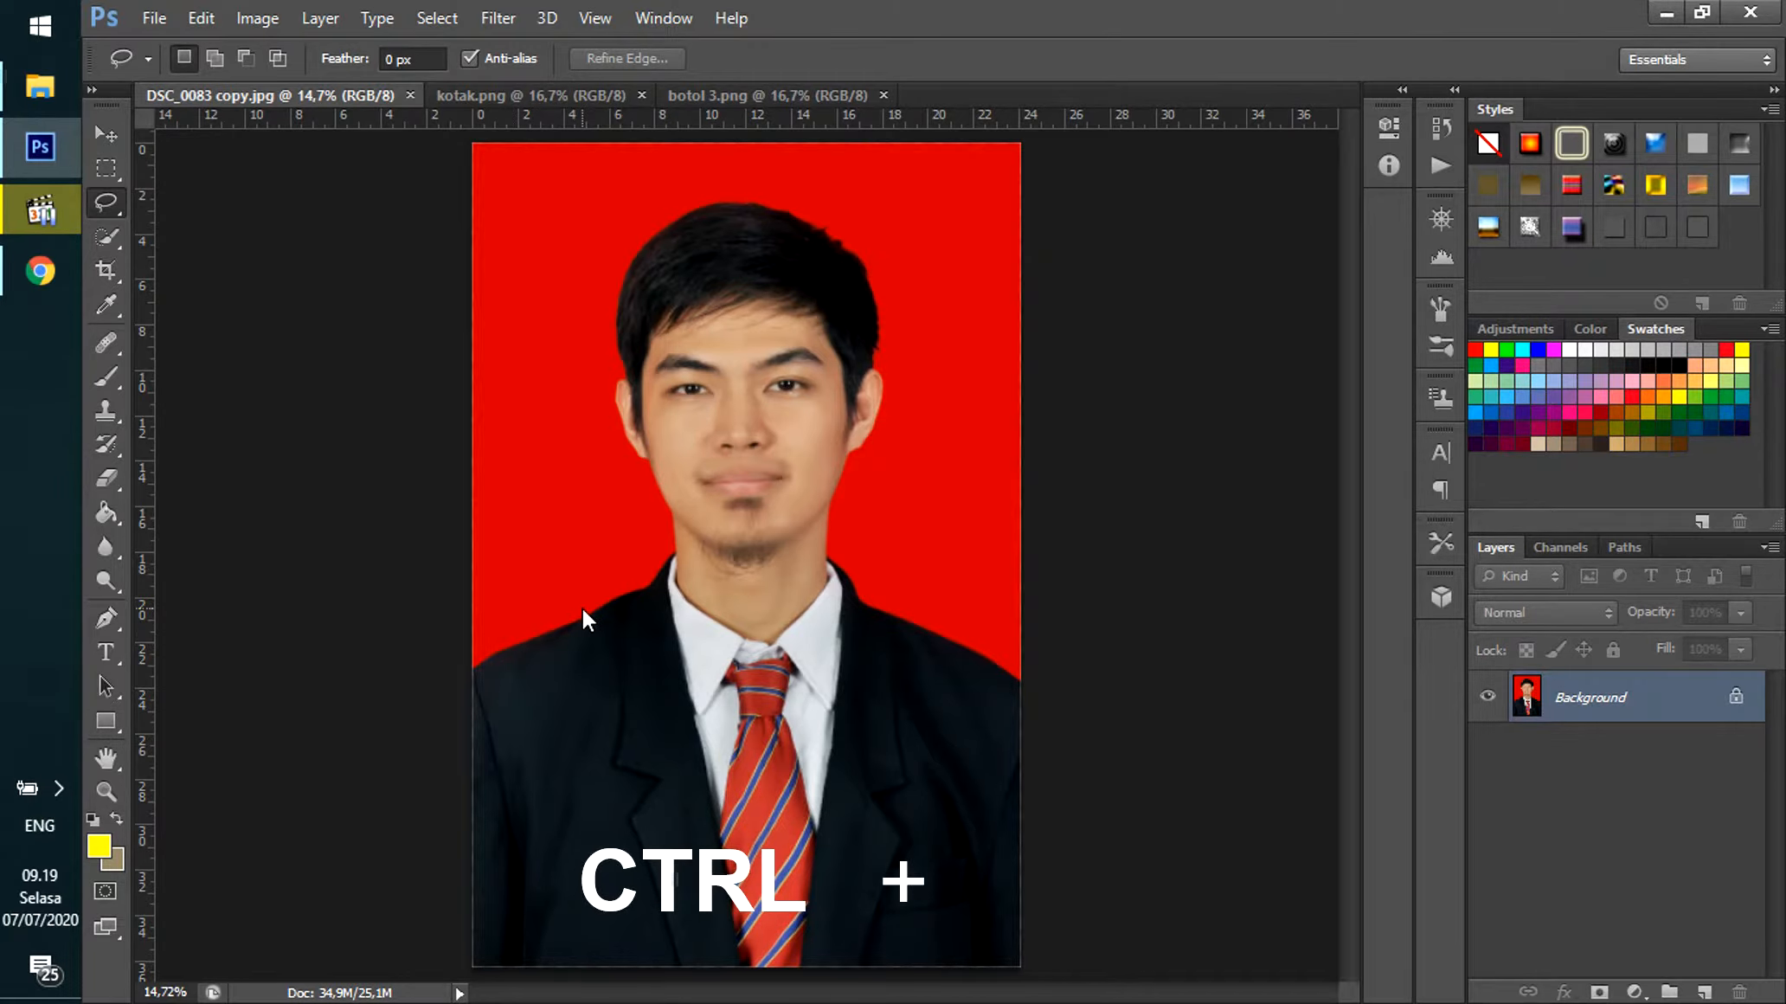
pyautogui.hotkey('ctrl', '+')
pyautogui.hotkey('ctrl', '+')
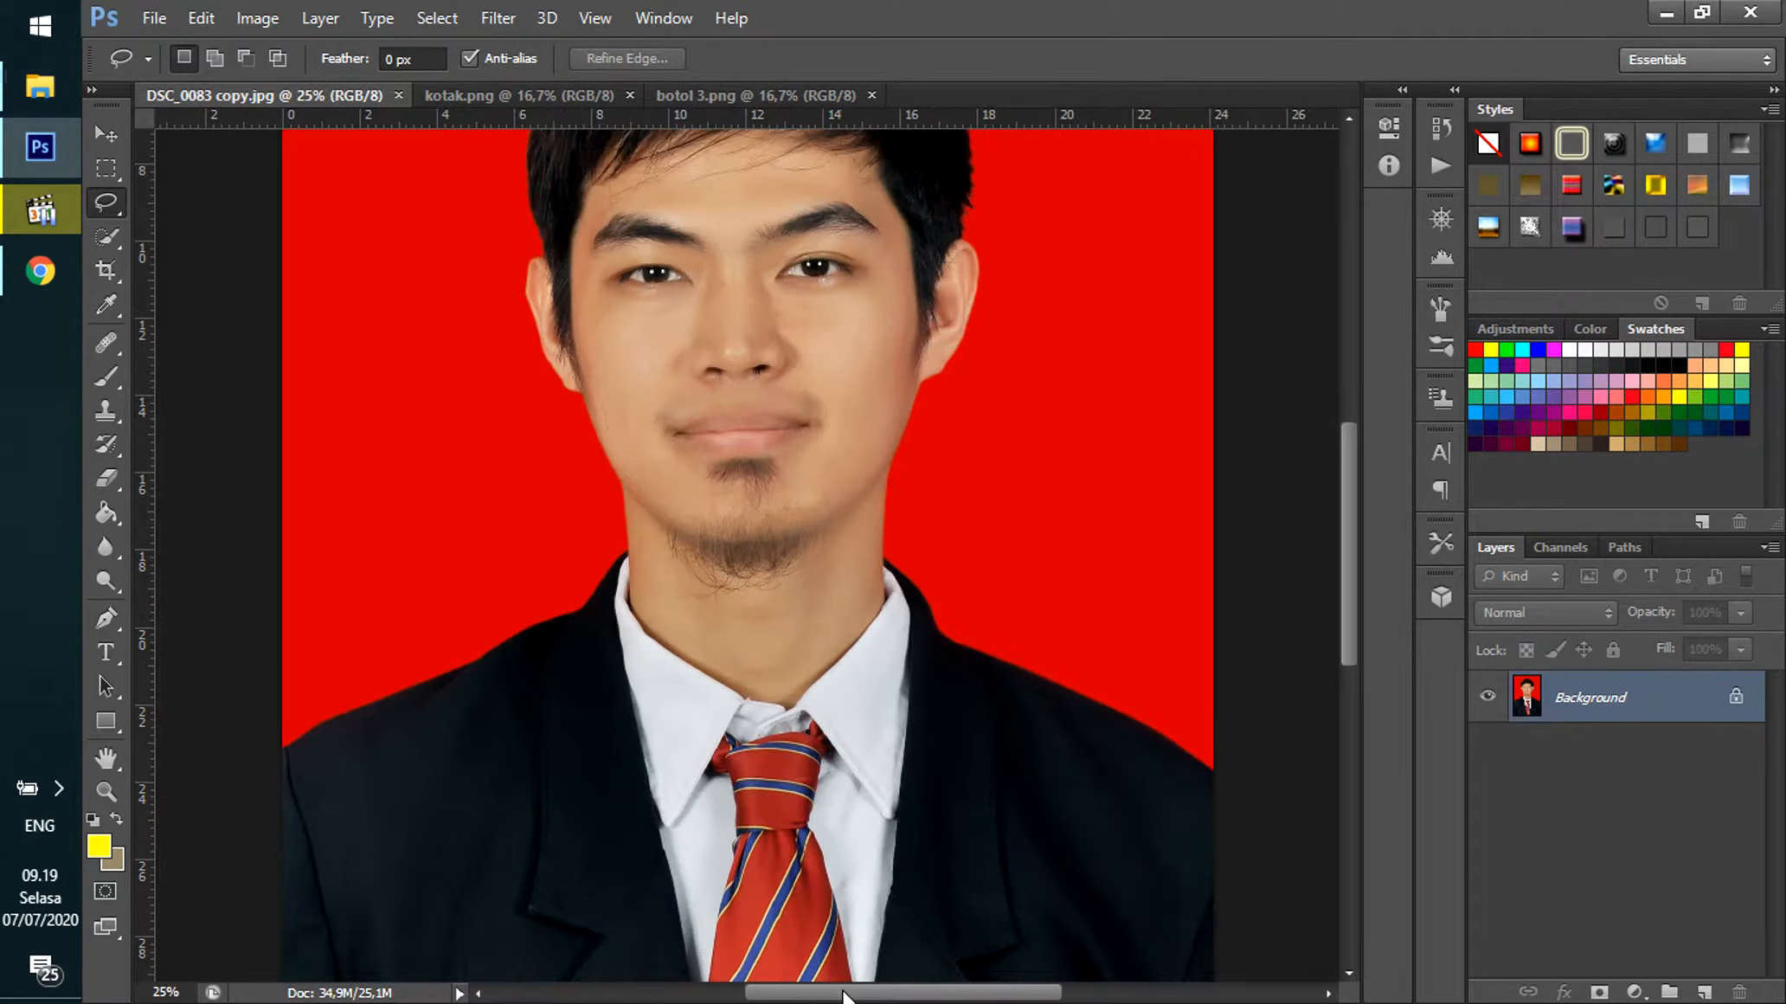
pyautogui.moveTo(844, 995); pyautogui.dragTo(700, 993)
pyautogui.hotkey('ctrl', '+')
pyautogui.hotkey('ctrl', '+')
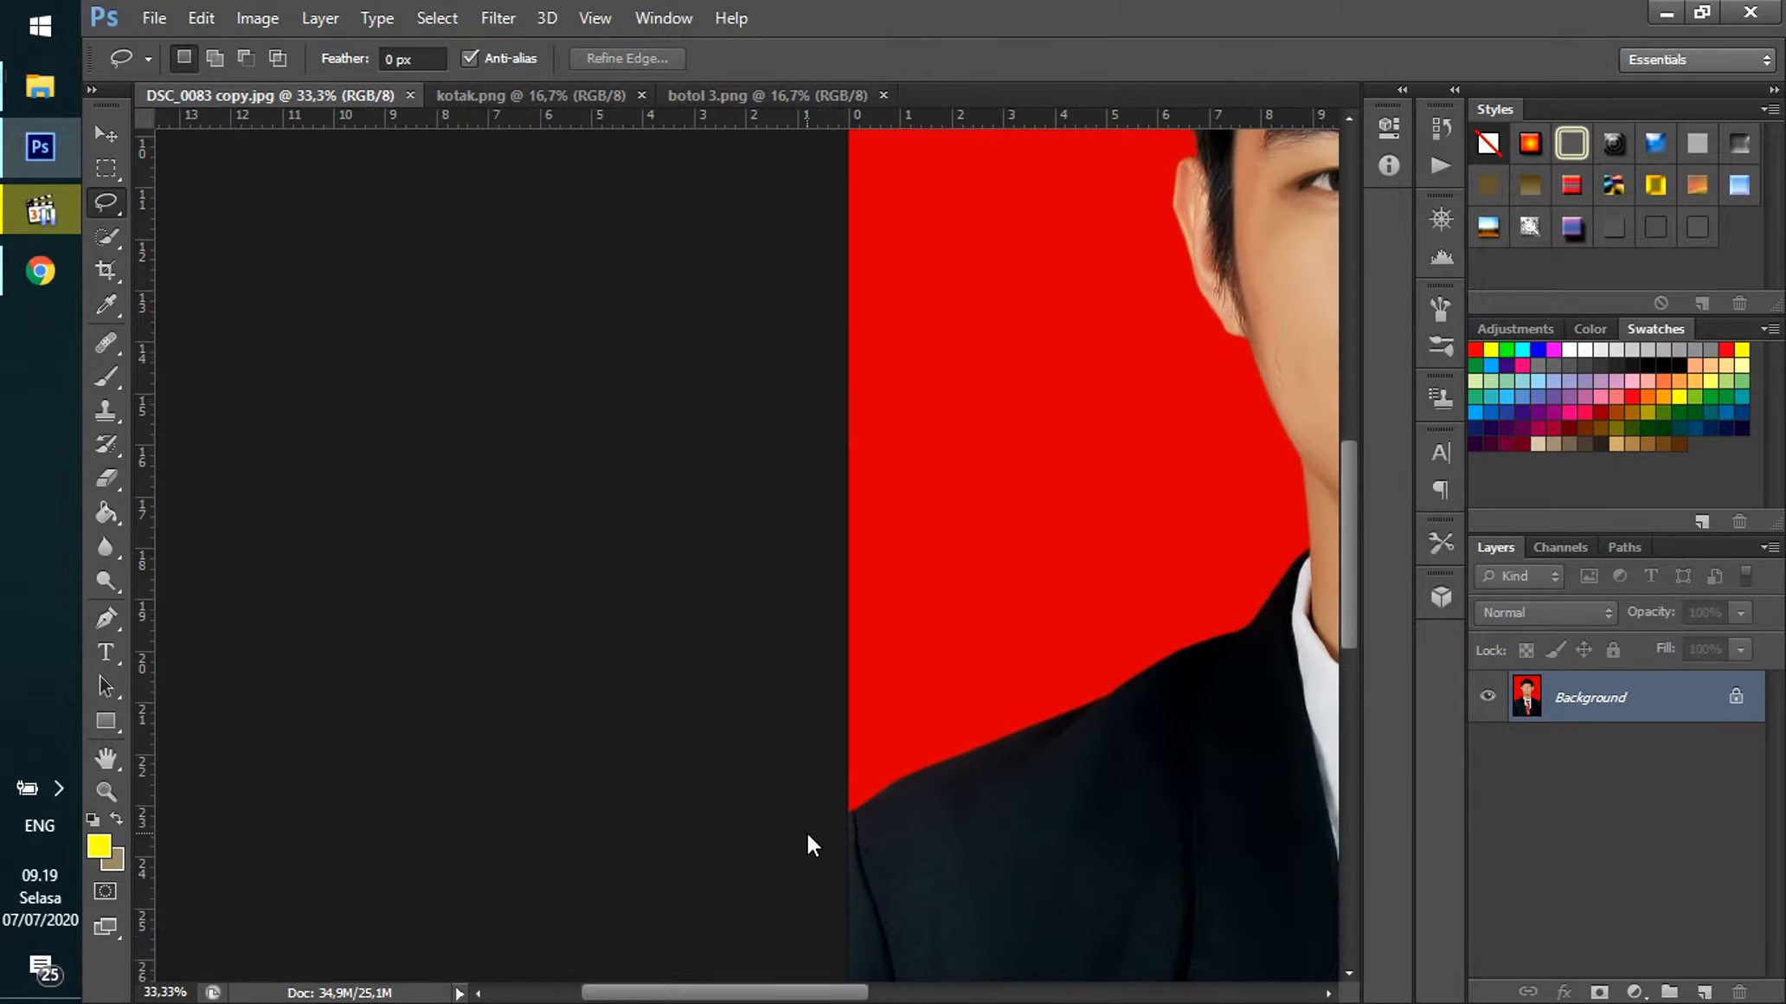
pyautogui.scroll(-1, 886, 825)
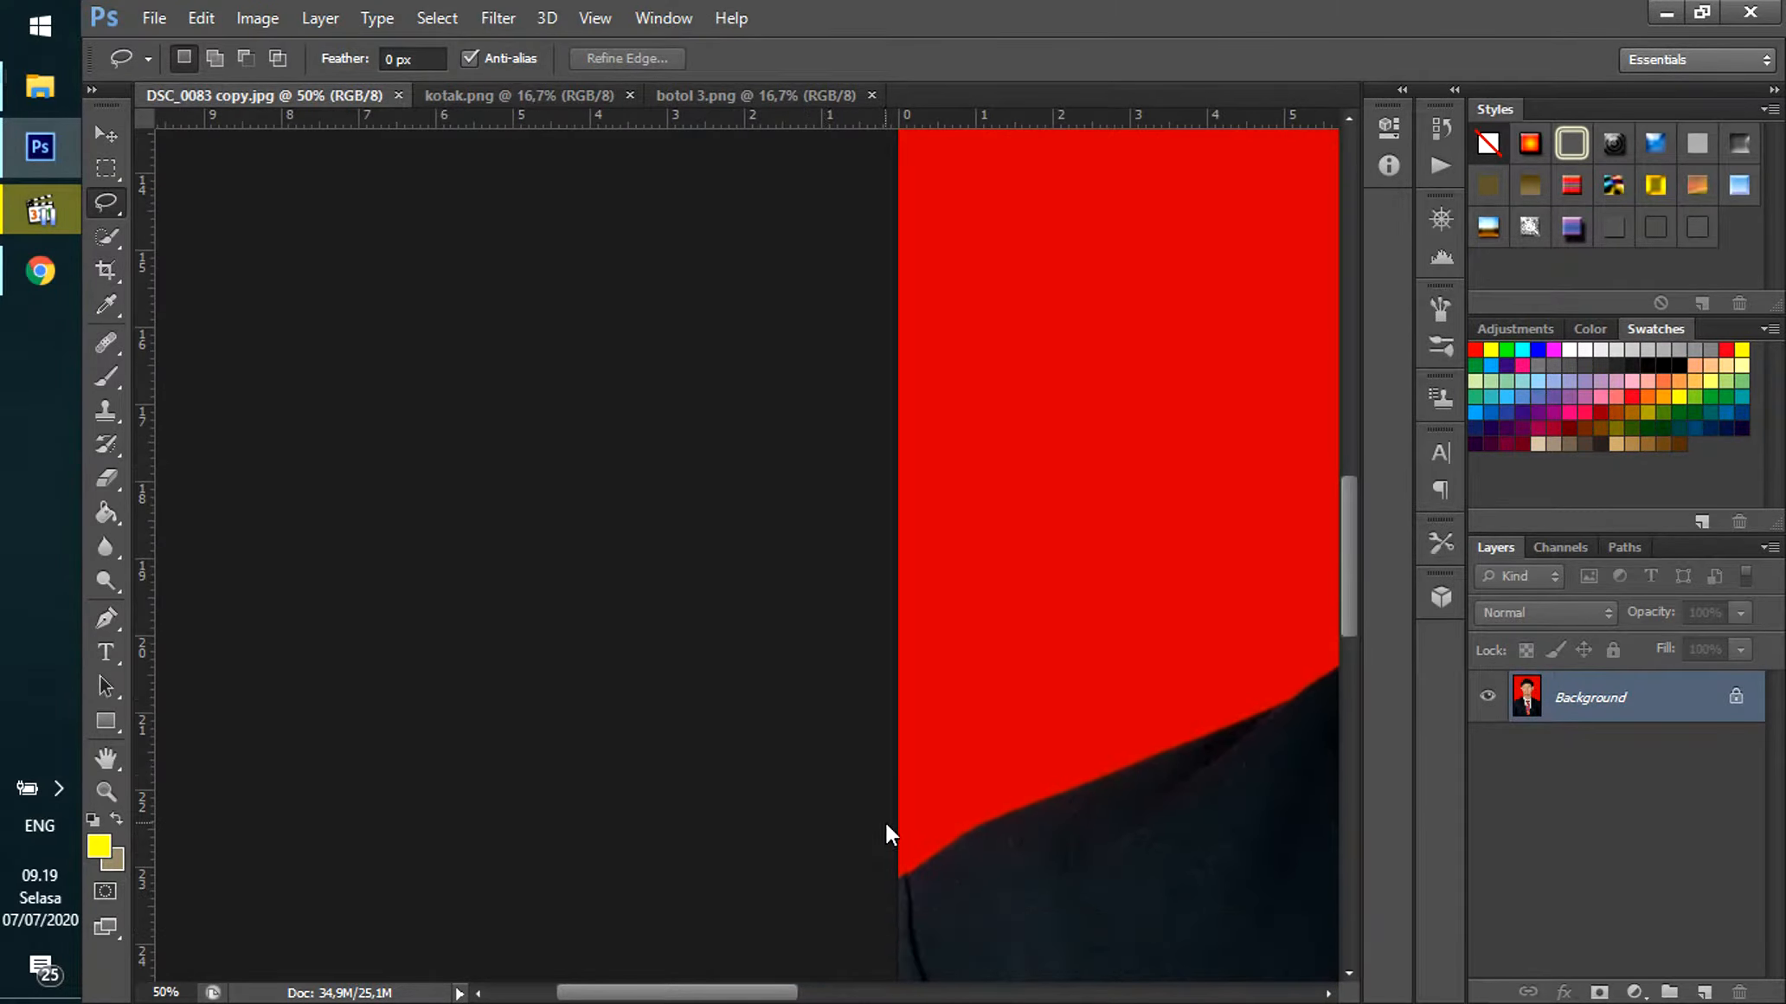
pyautogui.moveTo(732, 995); pyautogui.dragTo(783, 995)
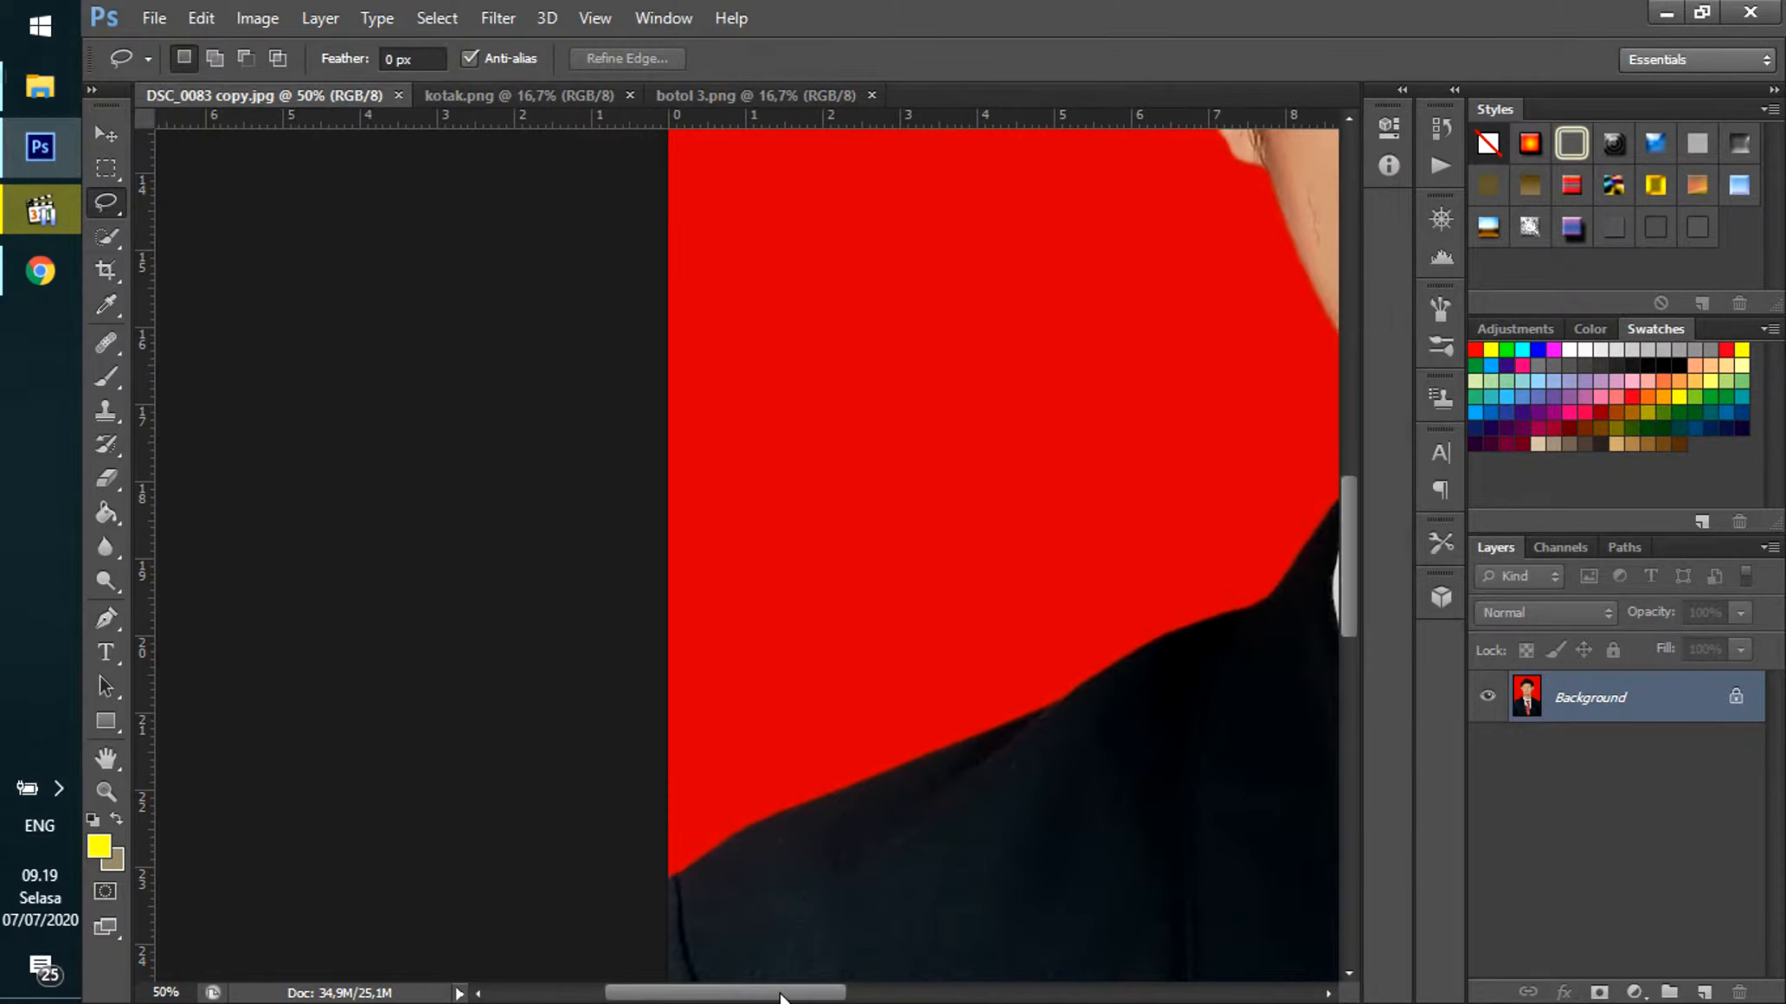
pyautogui.scroll(-1, 843, 857)
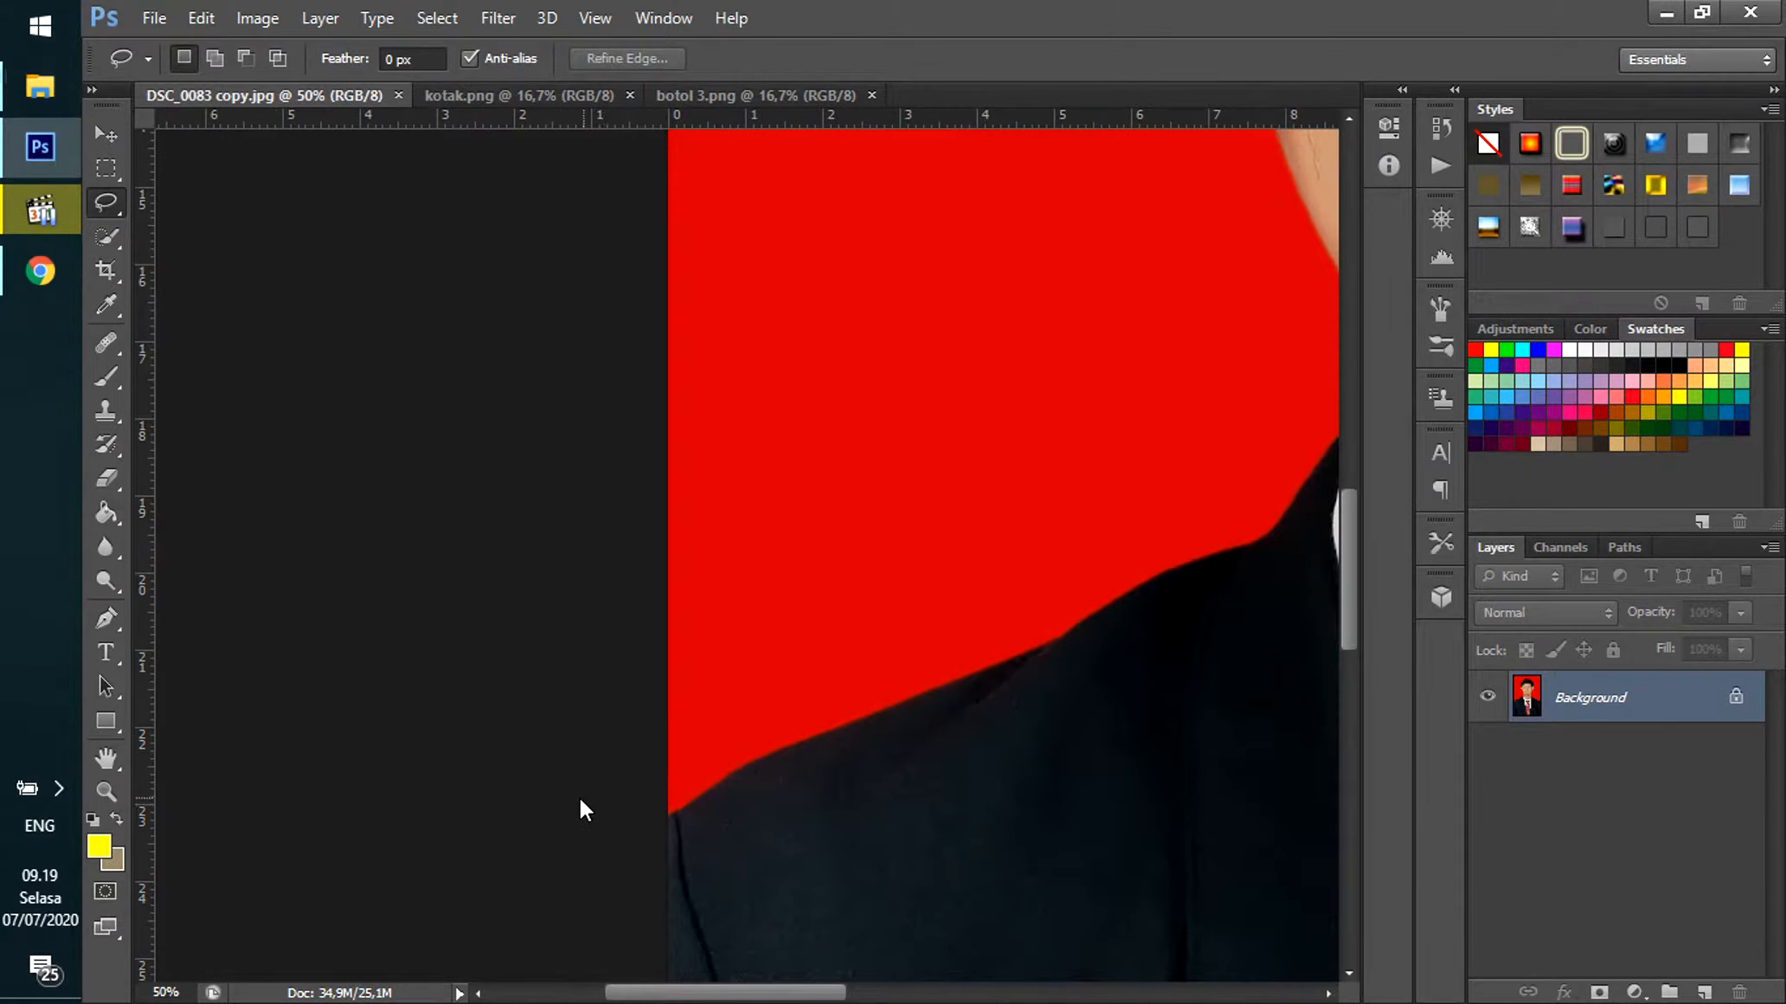
pyautogui.scroll(-1, 693, 744)
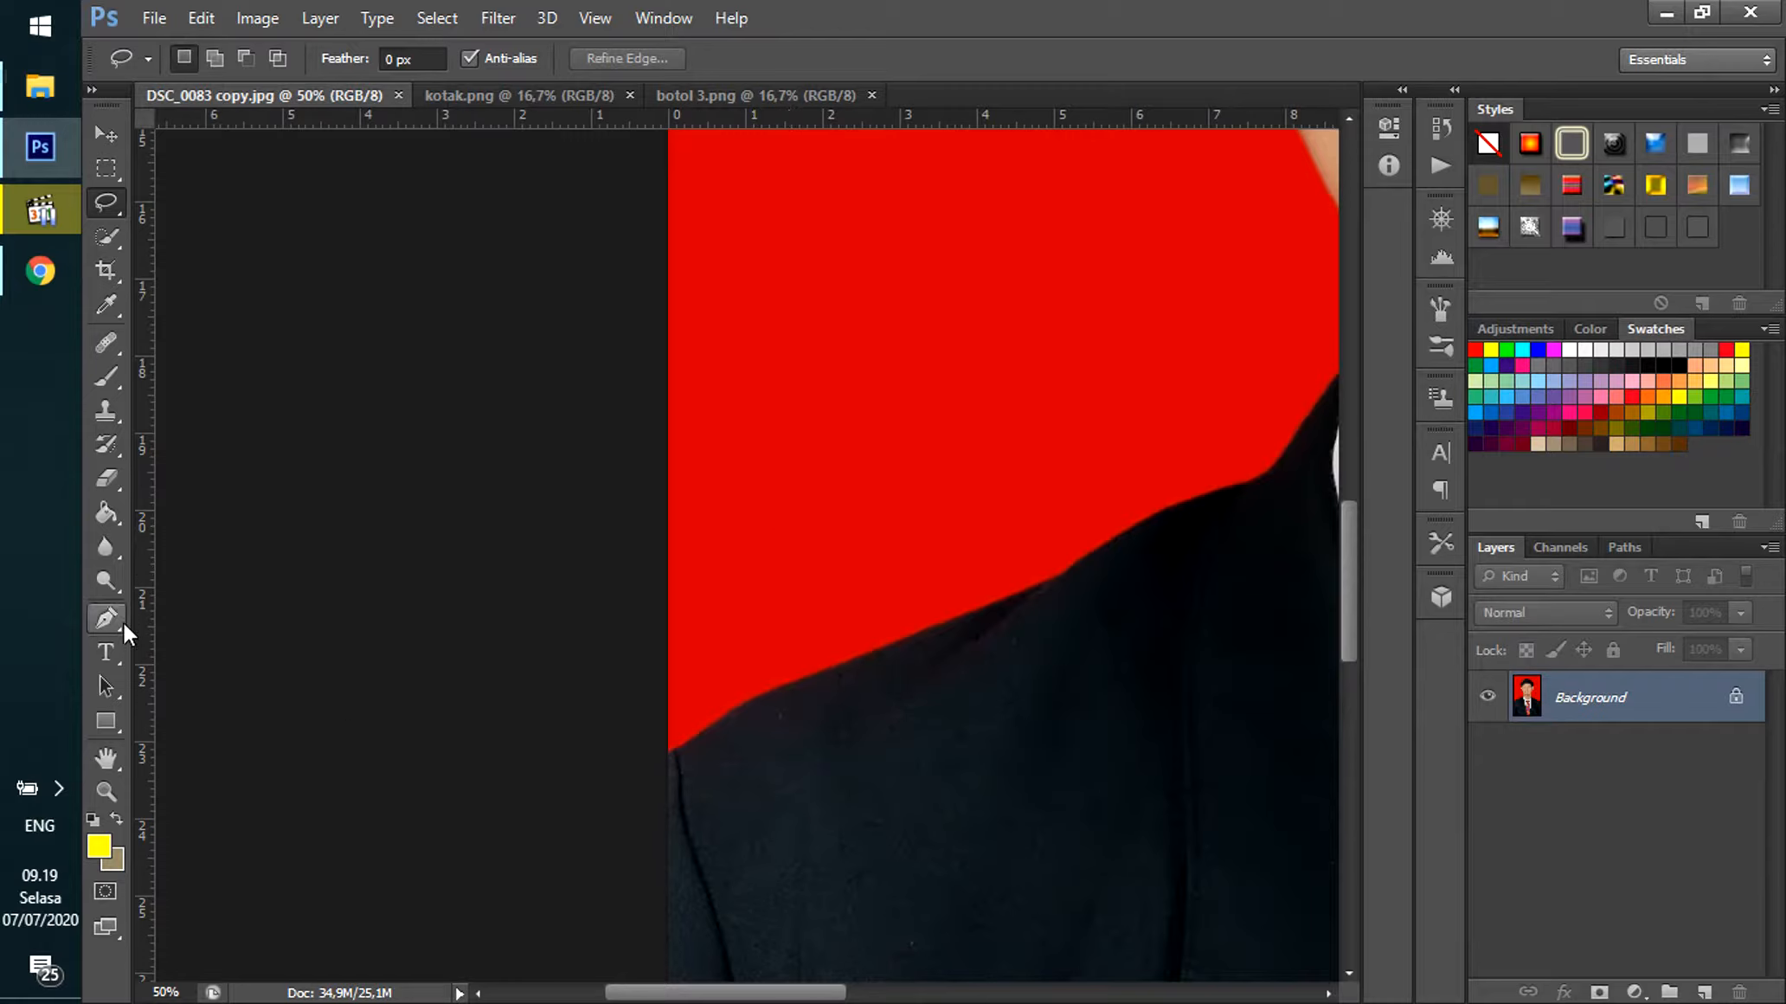
pyautogui.rightClick(102, 200)
pyautogui.click(176, 204)
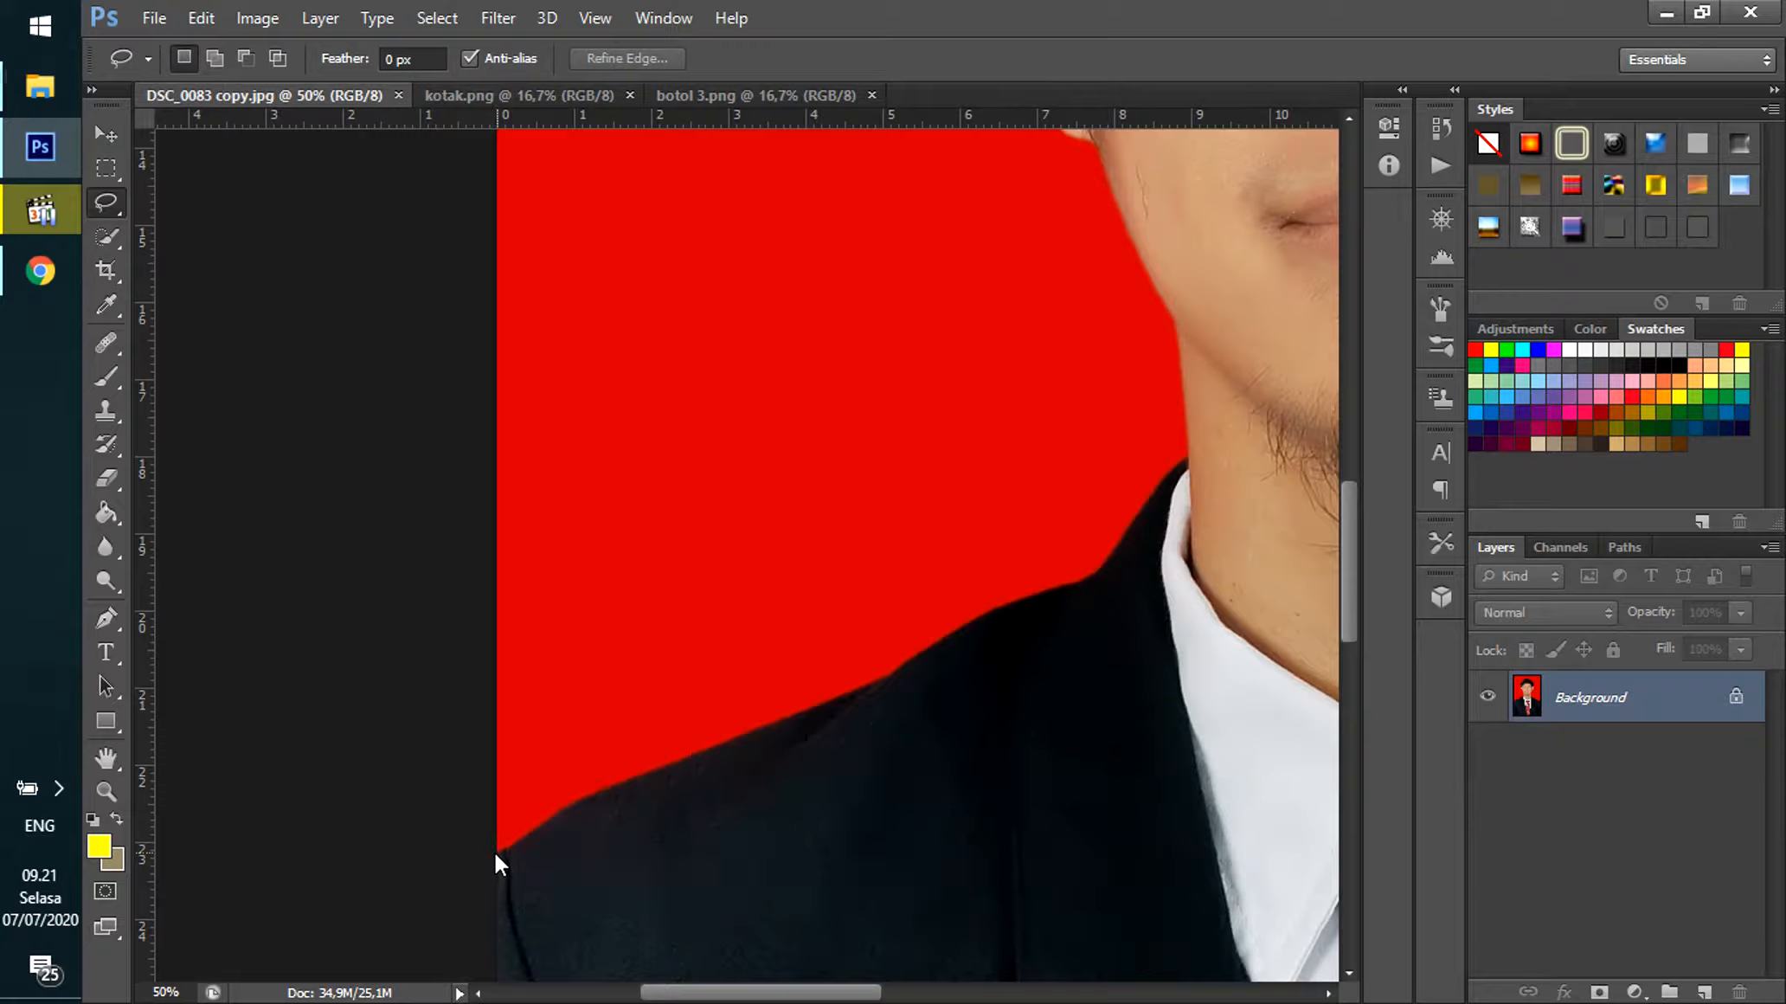
pyautogui.moveTo(498, 852); pyautogui.dragTo(751, 729)
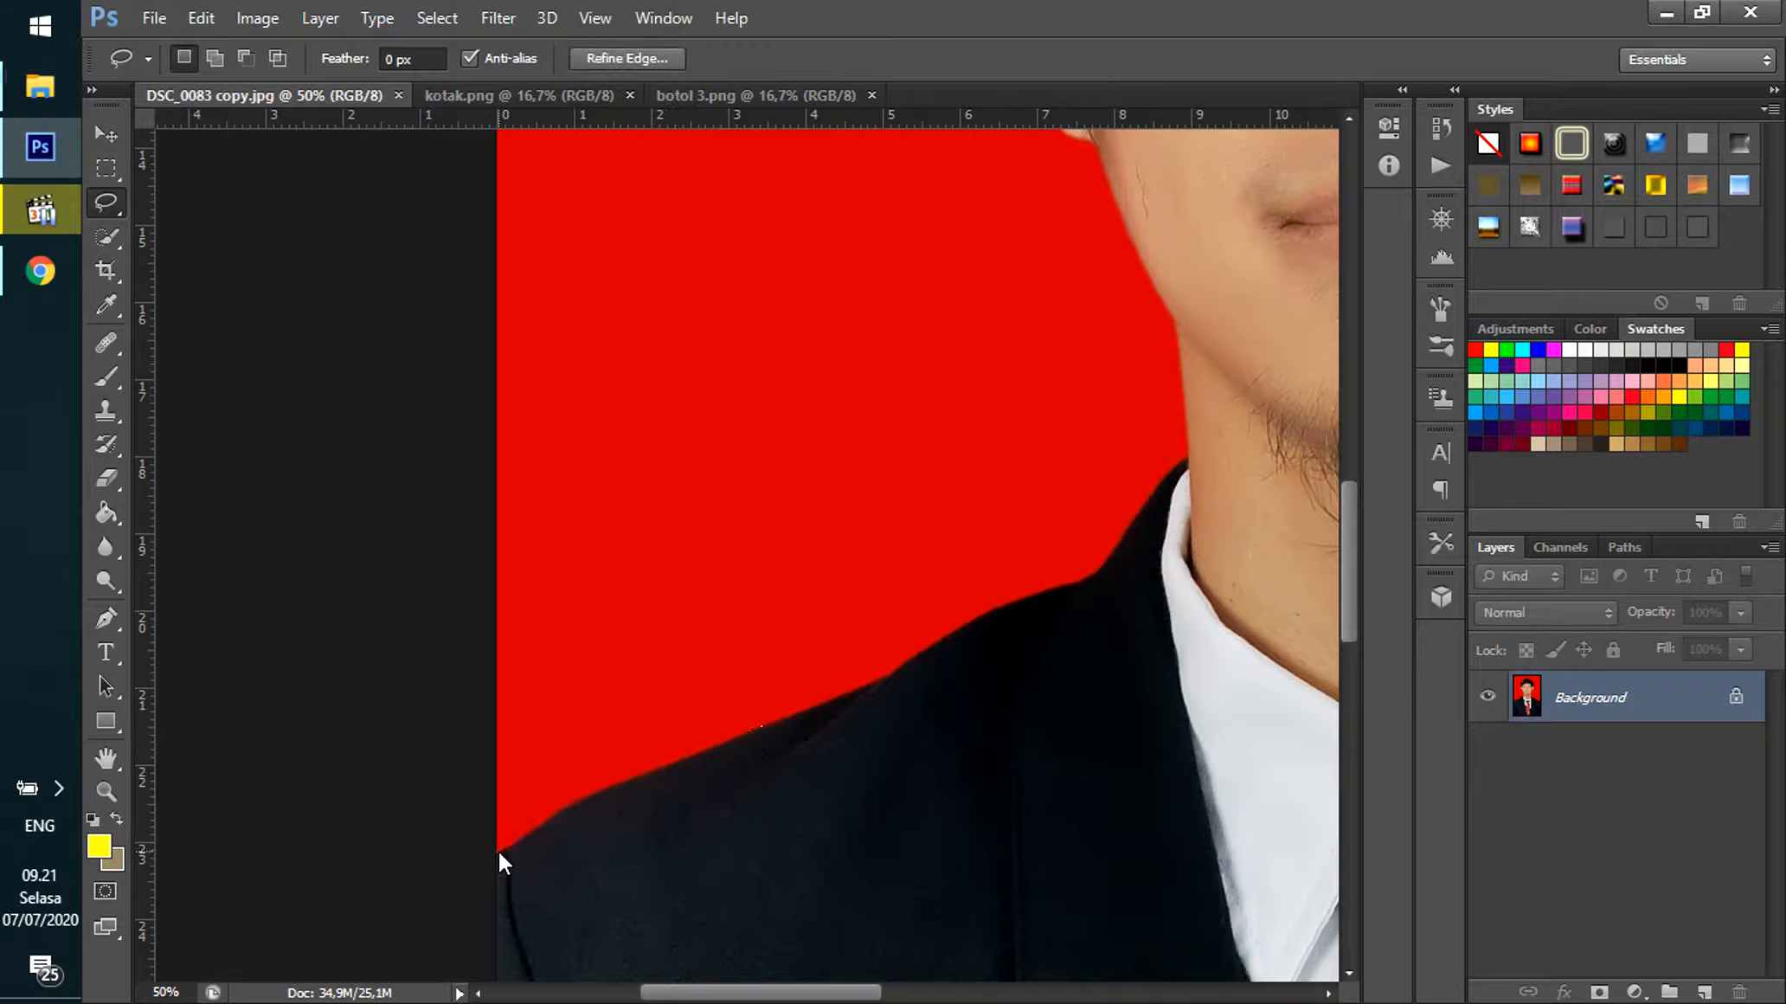
pyautogui.moveTo(499, 852); pyautogui.dragTo(651, 777)
pyautogui.moveTo(750, 731)
pyautogui.mouseDown()
pyautogui.moveTo(1104, 568)
pyautogui.moveTo(1188, 458)
pyautogui.mouseUp()
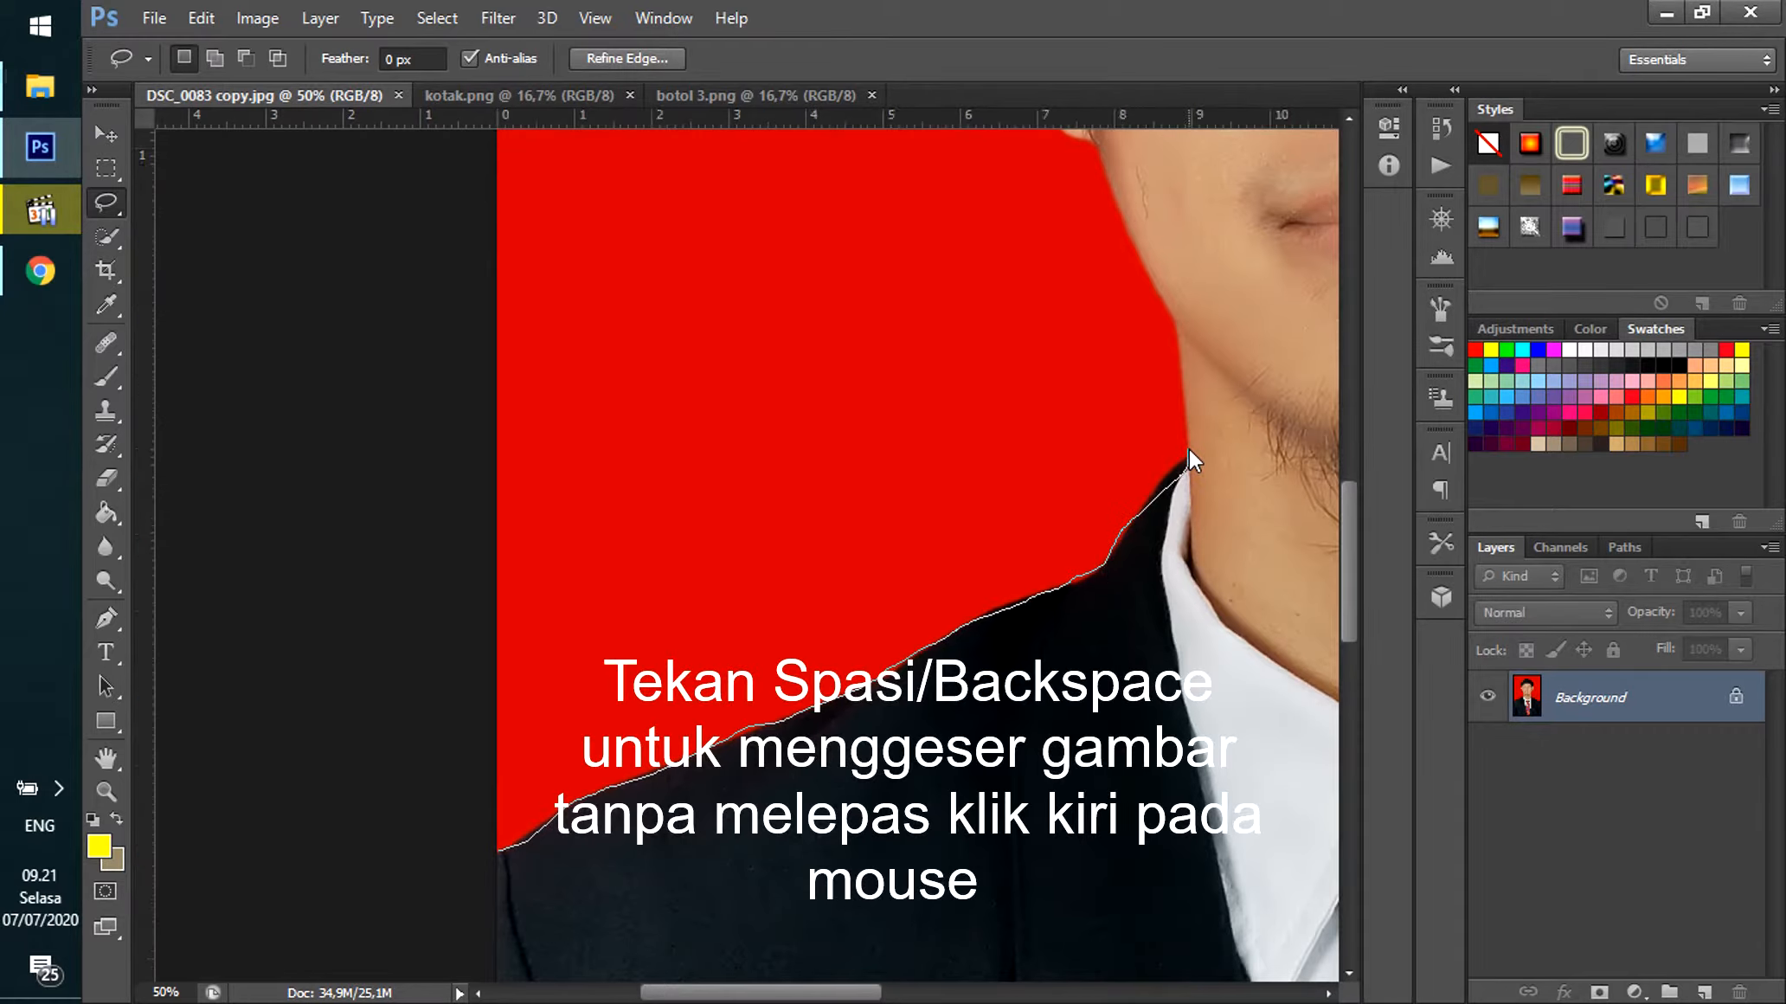
# Continue the lasso outline from the collar up the neck and cheek, around the ear and over the hair.
pyautogui.press('space')
pyautogui.moveTo(1188, 448)
pyautogui.mouseDown()
pyautogui.moveTo(1096, 711)
pyautogui.moveTo(1074, 895)
pyautogui.moveTo(1173, 946)
pyautogui.mouseUp()
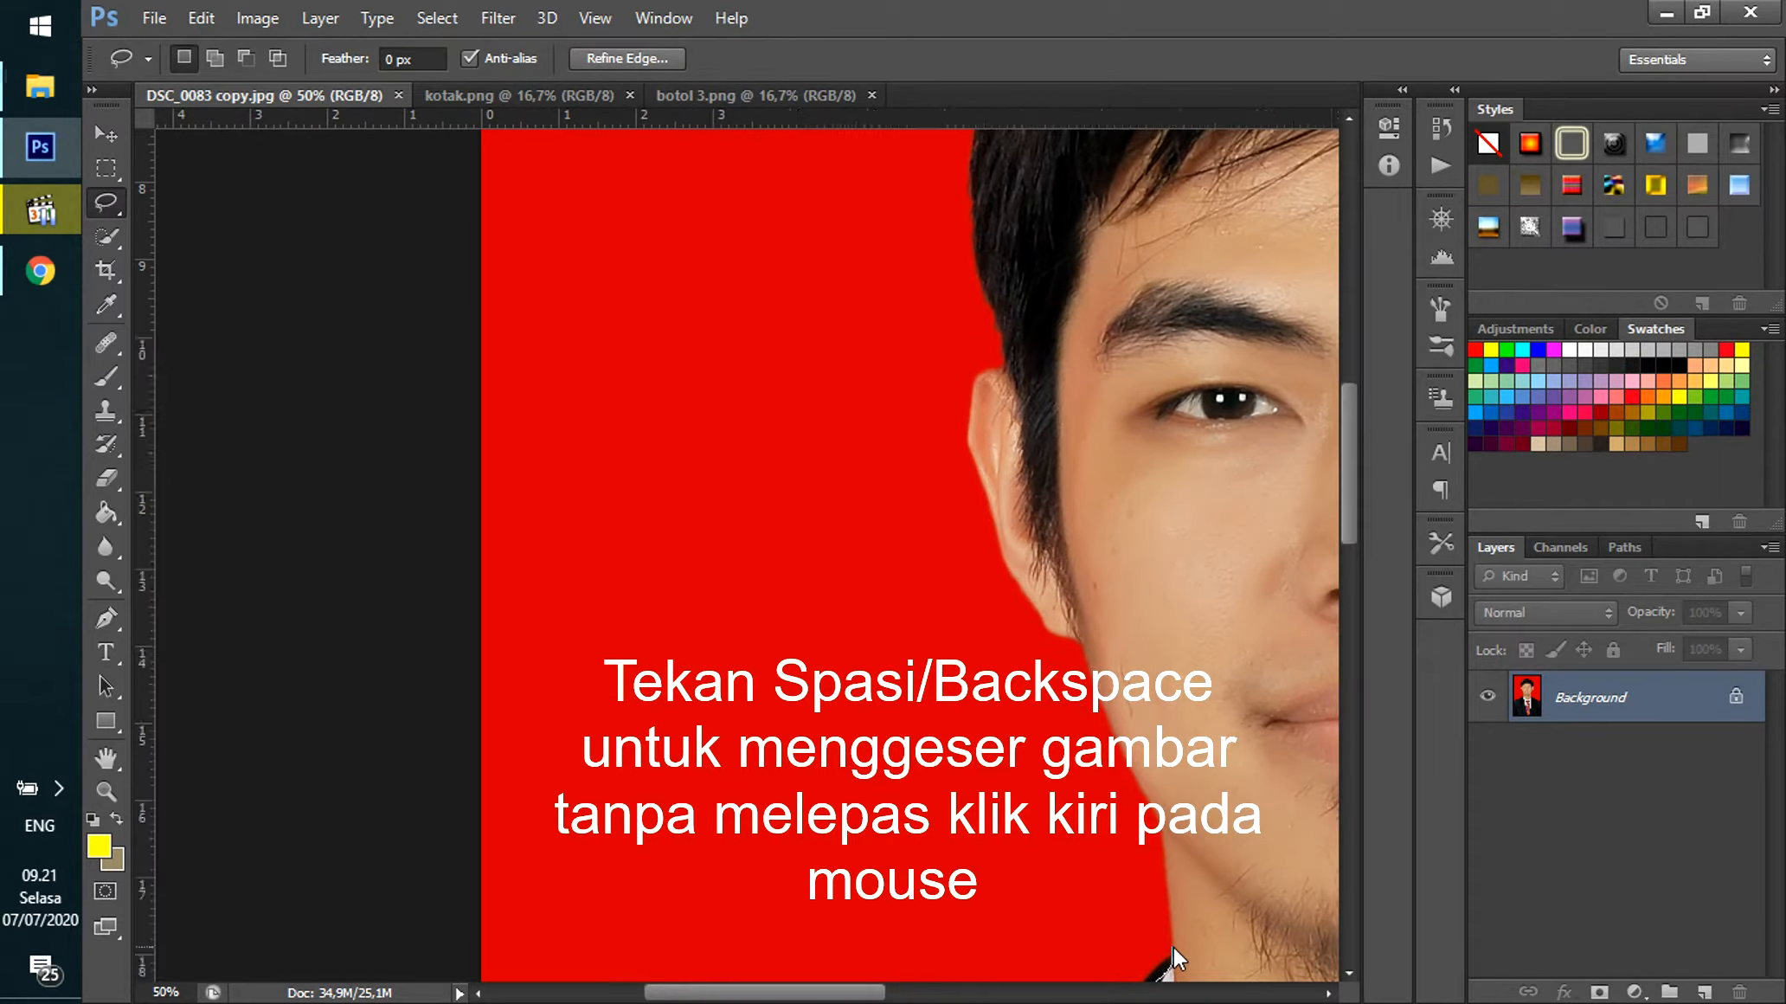
pyautogui.moveTo(1173, 933)
pyautogui.mouseDown()
pyautogui.moveTo(1164, 818)
pyautogui.moveTo(1079, 633)
pyautogui.moveTo(1050, 634)
pyautogui.moveTo(1008, 576)
pyautogui.moveTo(992, 510)
pyautogui.moveTo(1032, 822)
pyautogui.moveTo(1010, 768)
pyautogui.mouseUp()
pyautogui.press('space')
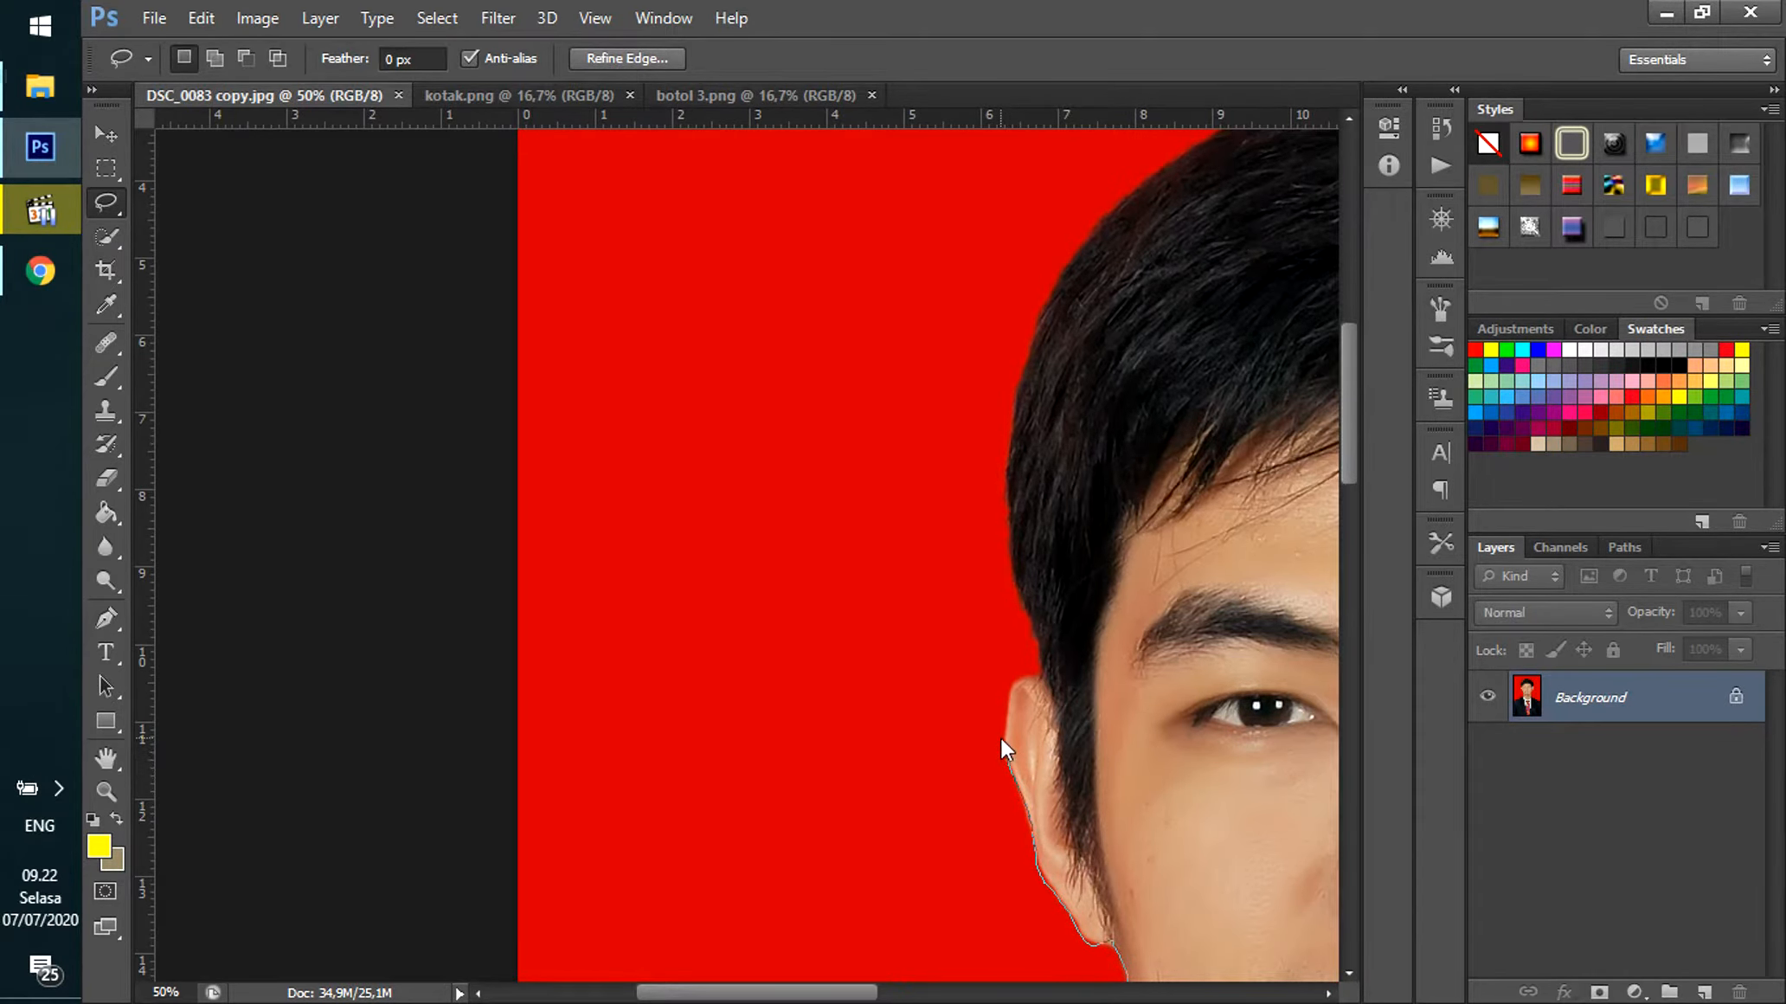
pyautogui.moveTo(1007, 693)
pyautogui.mouseDown()
pyautogui.moveTo(1017, 580)
pyautogui.moveTo(1033, 855)
pyautogui.moveTo(1026, 726)
pyautogui.moveTo(1057, 594)
pyautogui.moveTo(1043, 636)
pyautogui.moveTo(857, 810)
pyautogui.moveTo(776, 835)
pyautogui.moveTo(853, 718)
pyautogui.moveTo(936, 659)
pyautogui.moveTo(591, 697)
pyautogui.moveTo(723, 649)
pyautogui.moveTo(870, 646)
pyautogui.moveTo(1113, 718)
pyautogui.moveTo(1105, 738)
pyautogui.moveTo(1161, 787)
pyautogui.mouseUp()
pyautogui.moveTo(1248, 864)
pyautogui.mouseDown()
pyautogui.moveTo(1248, 887)
pyautogui.moveTo(898, 592)
pyautogui.mouseUp()
pyautogui.moveTo(933, 704); pyautogui.dragTo(933, 747)
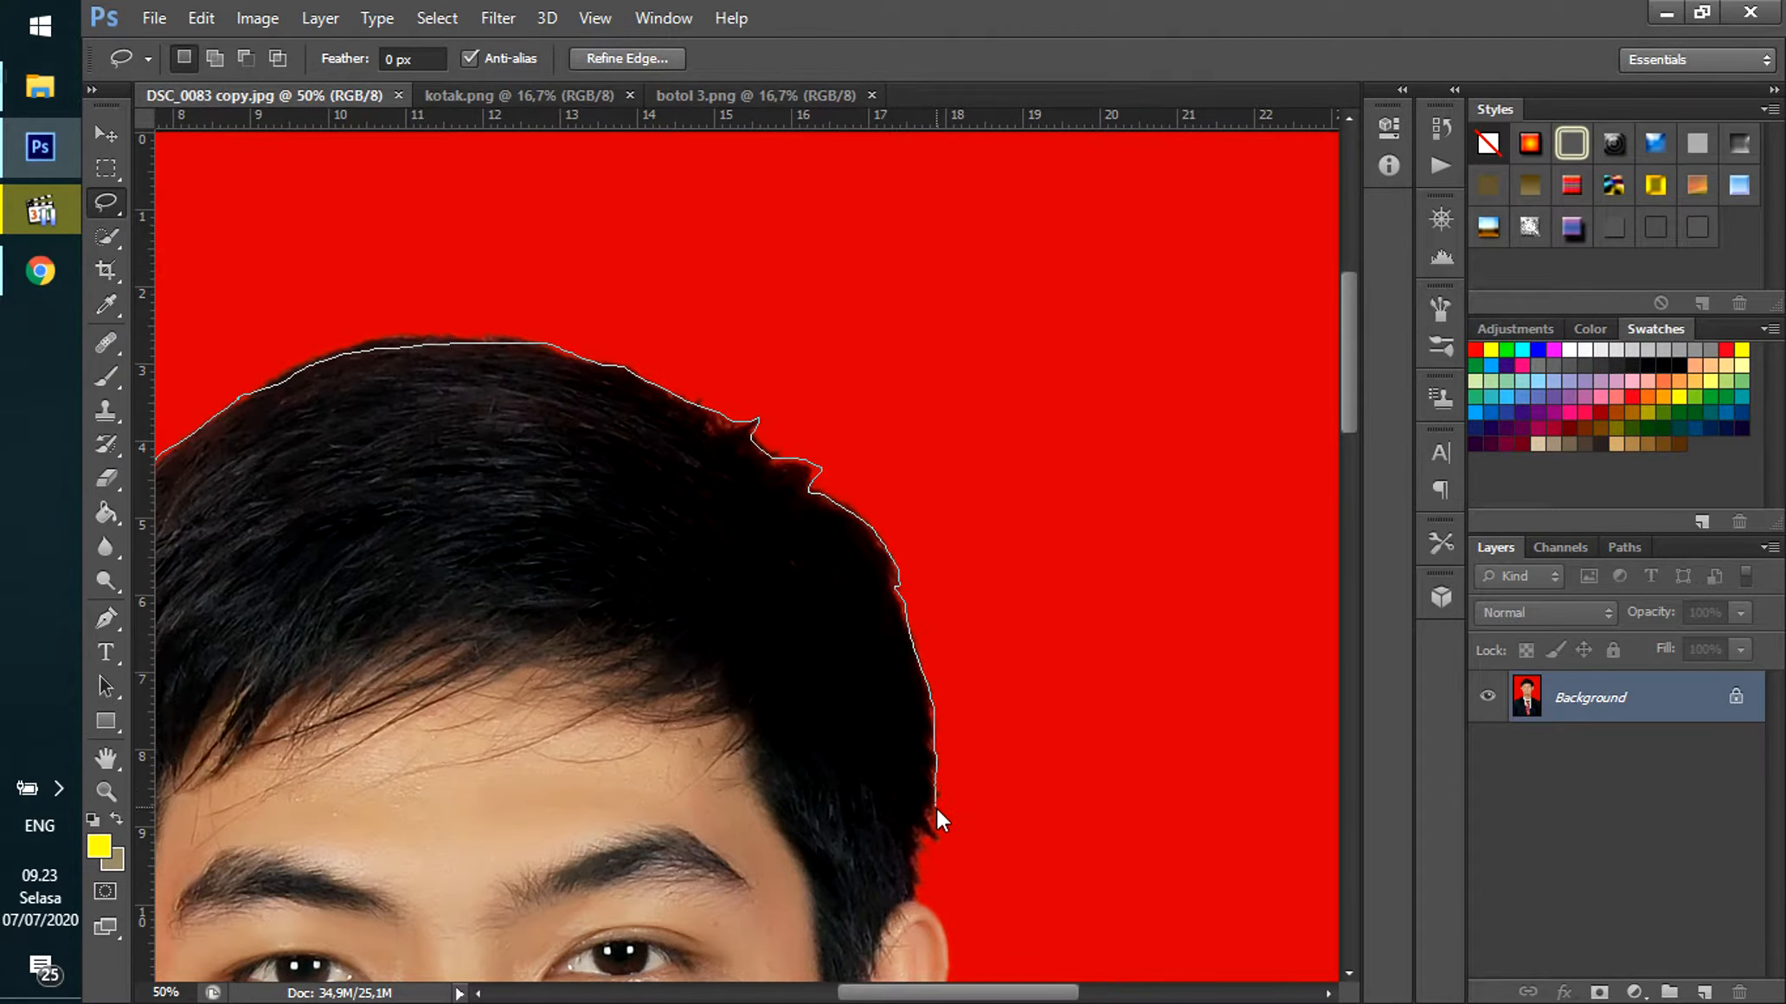
# Trace down the other ear, neck and shoulder, then close the lasso outline around the image's lower edges at its starting point.
pyautogui.moveTo(936, 809); pyautogui.dragTo(921, 839)
pyautogui.moveTo(916, 890)
pyautogui.mouseDown()
pyautogui.moveTo(783, 491)
pyautogui.moveTo(815, 598)
pyautogui.moveTo(776, 718)
pyautogui.moveTo(700, 785)
pyautogui.moveTo(690, 824)
pyautogui.moveTo(499, 754)
pyautogui.moveTo(416, 673)
pyautogui.moveTo(366, 794)
pyautogui.moveTo(353, 952)
pyautogui.moveTo(391, 579)
pyautogui.moveTo(391, 611)
pyautogui.moveTo(485, 739)
pyautogui.moveTo(549, 791)
pyautogui.moveTo(927, 939)
pyautogui.moveTo(668, 599)
pyautogui.moveTo(679, 610)
pyautogui.mouseUp()
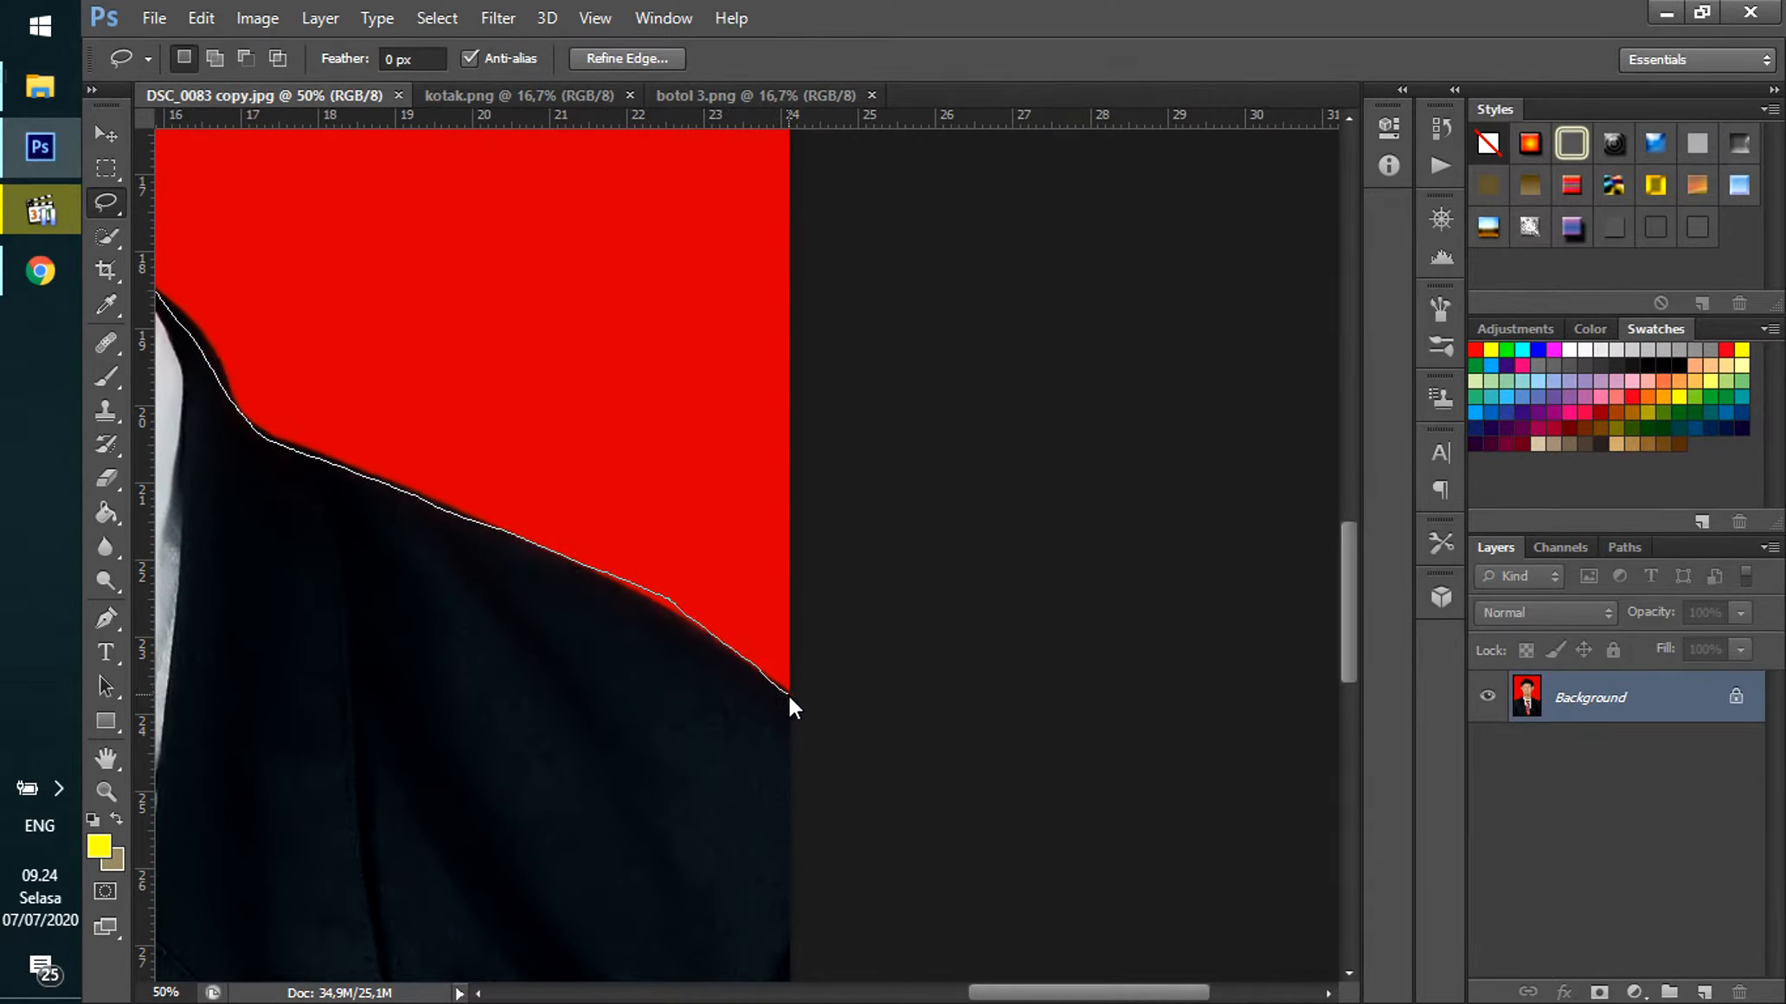
pyautogui.moveTo(788, 697)
pyautogui.mouseDown()
pyautogui.moveTo(796, 817)
pyautogui.moveTo(833, 437)
pyautogui.moveTo(870, 276)
pyautogui.moveTo(833, 195)
pyautogui.moveTo(856, 908)
pyautogui.moveTo(786, 482)
pyautogui.moveTo(239, 610)
pyautogui.moveTo(1188, 764)
pyautogui.moveTo(163, 760)
pyautogui.moveTo(337, 833)
pyautogui.moveTo(535, 877)
pyautogui.moveTo(485, 703)
pyautogui.moveTo(446, 223)
pyautogui.moveTo(395, 662)
pyautogui.moveTo(403, 784)
pyautogui.moveTo(393, 495)
pyautogui.mouseUp()
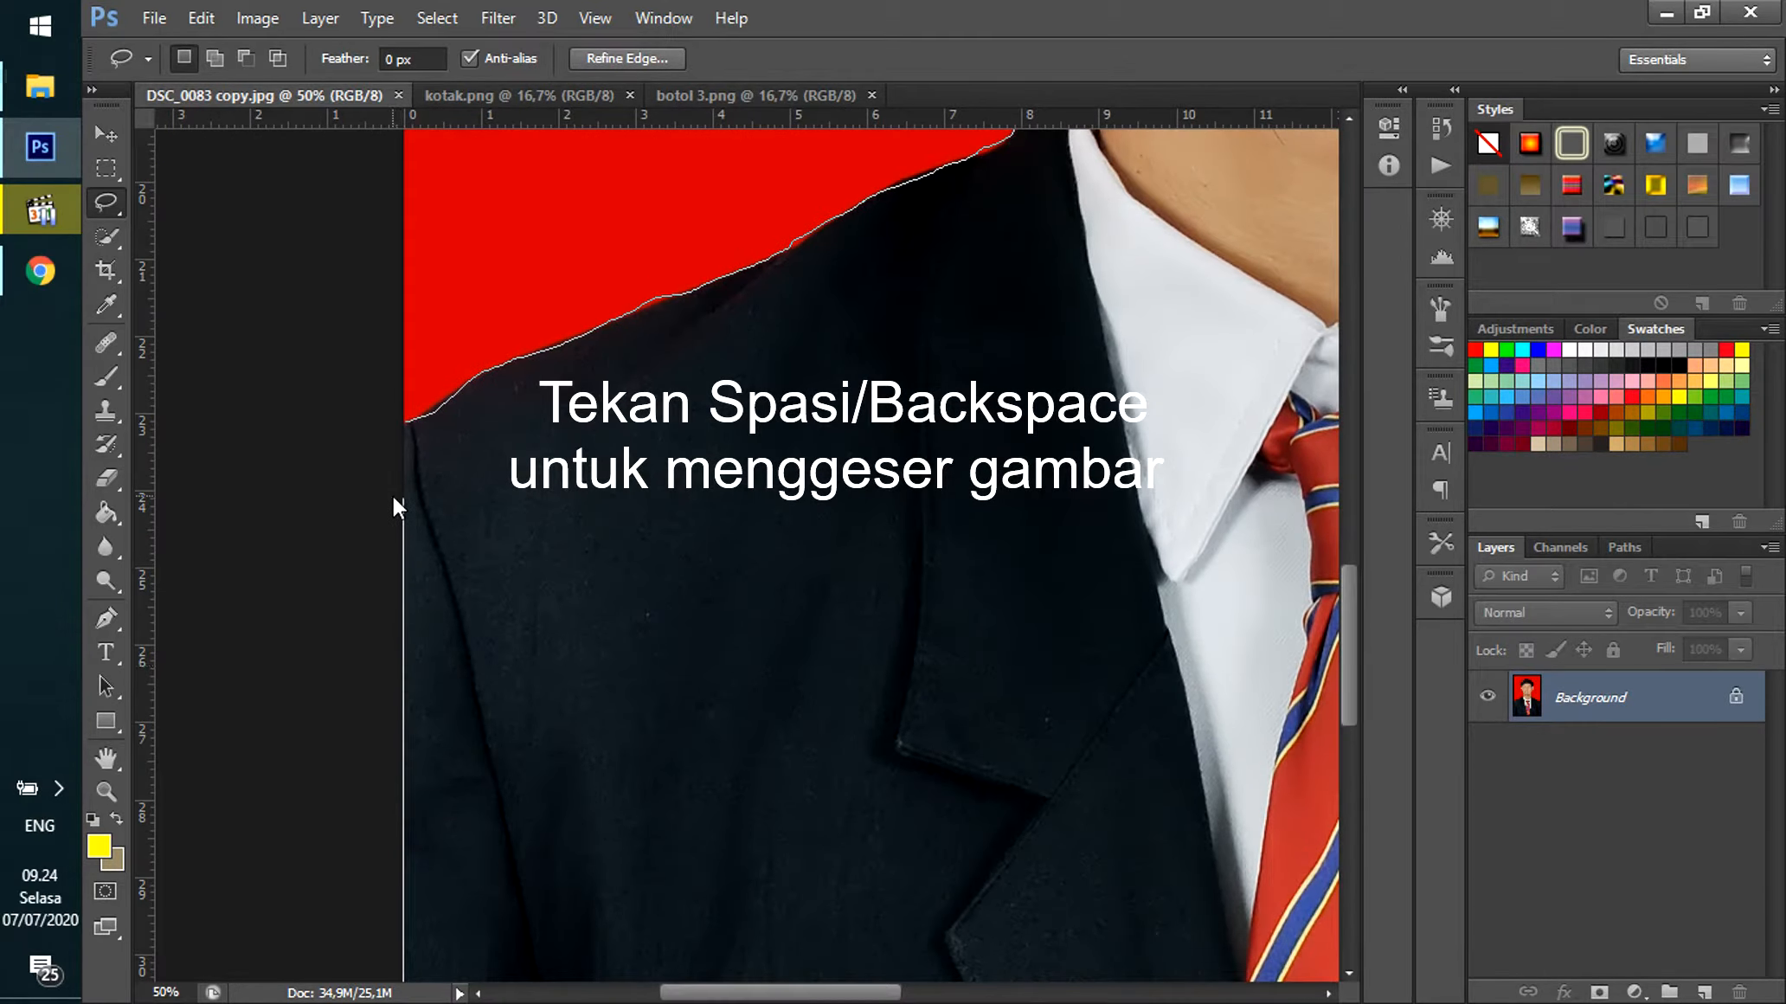
pyautogui.moveTo(394, 419); pyautogui.dragTo(405, 423)
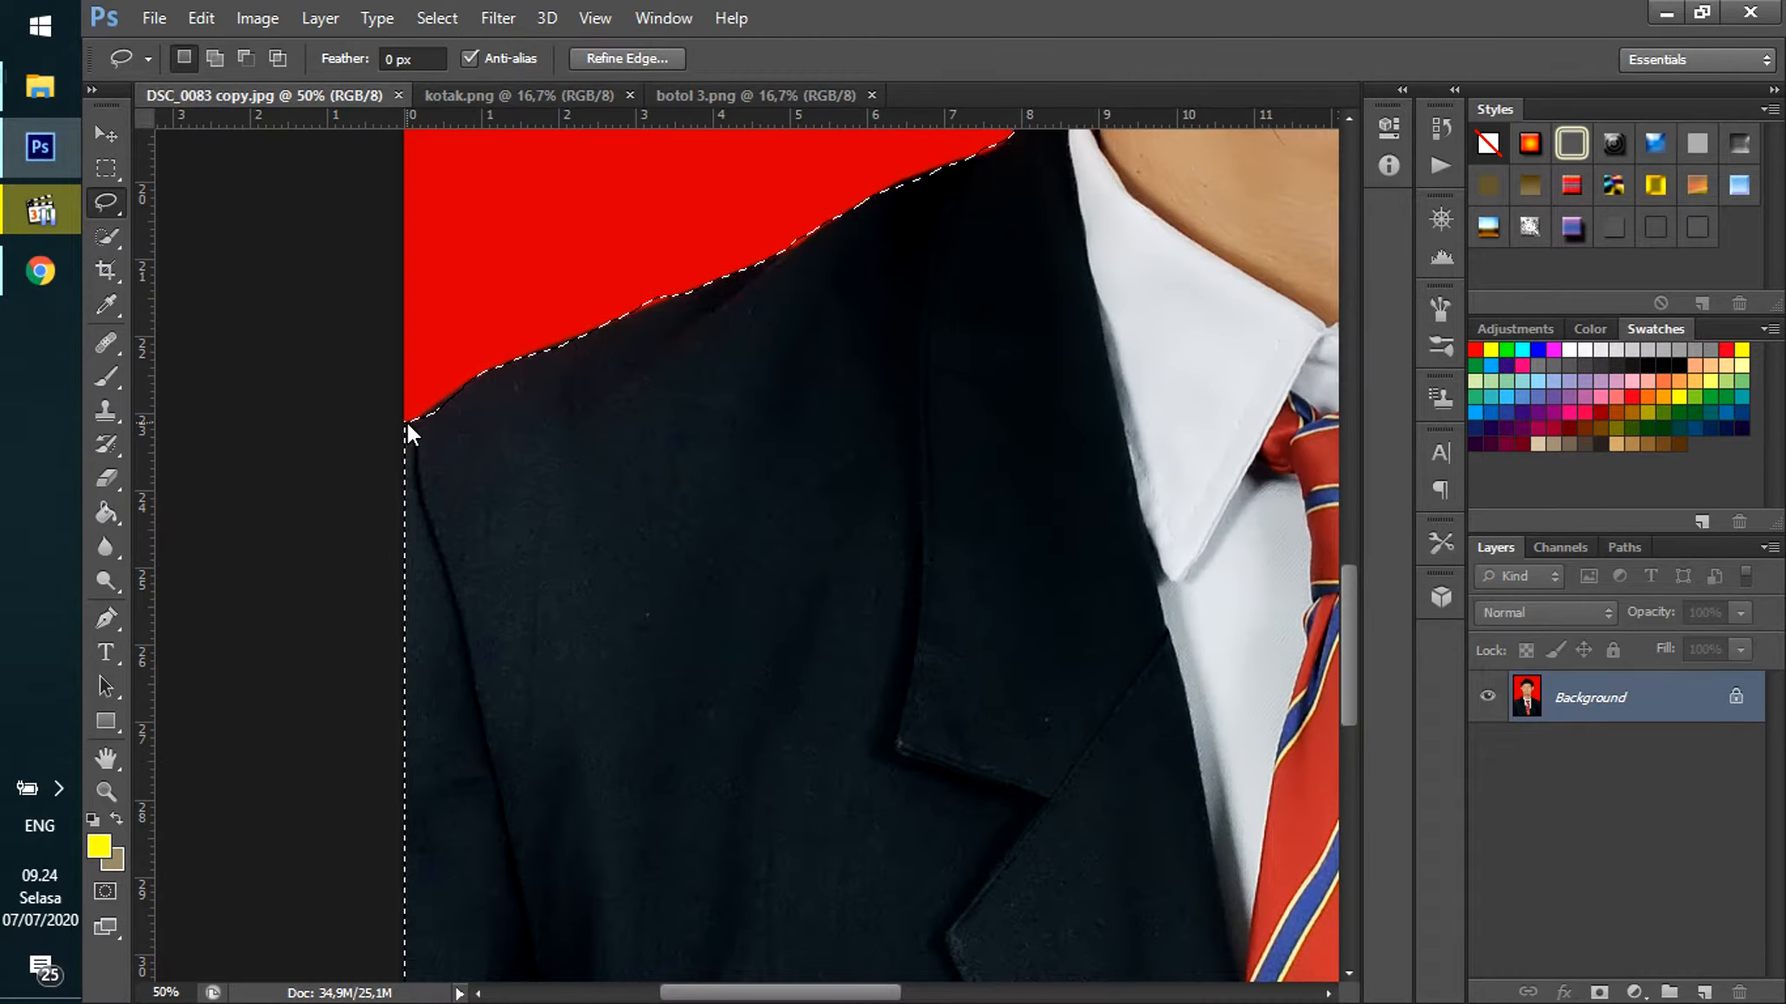
# Copy the selected man from the Background to a new layer.
pyautogui.scroll(3, 473, 438)
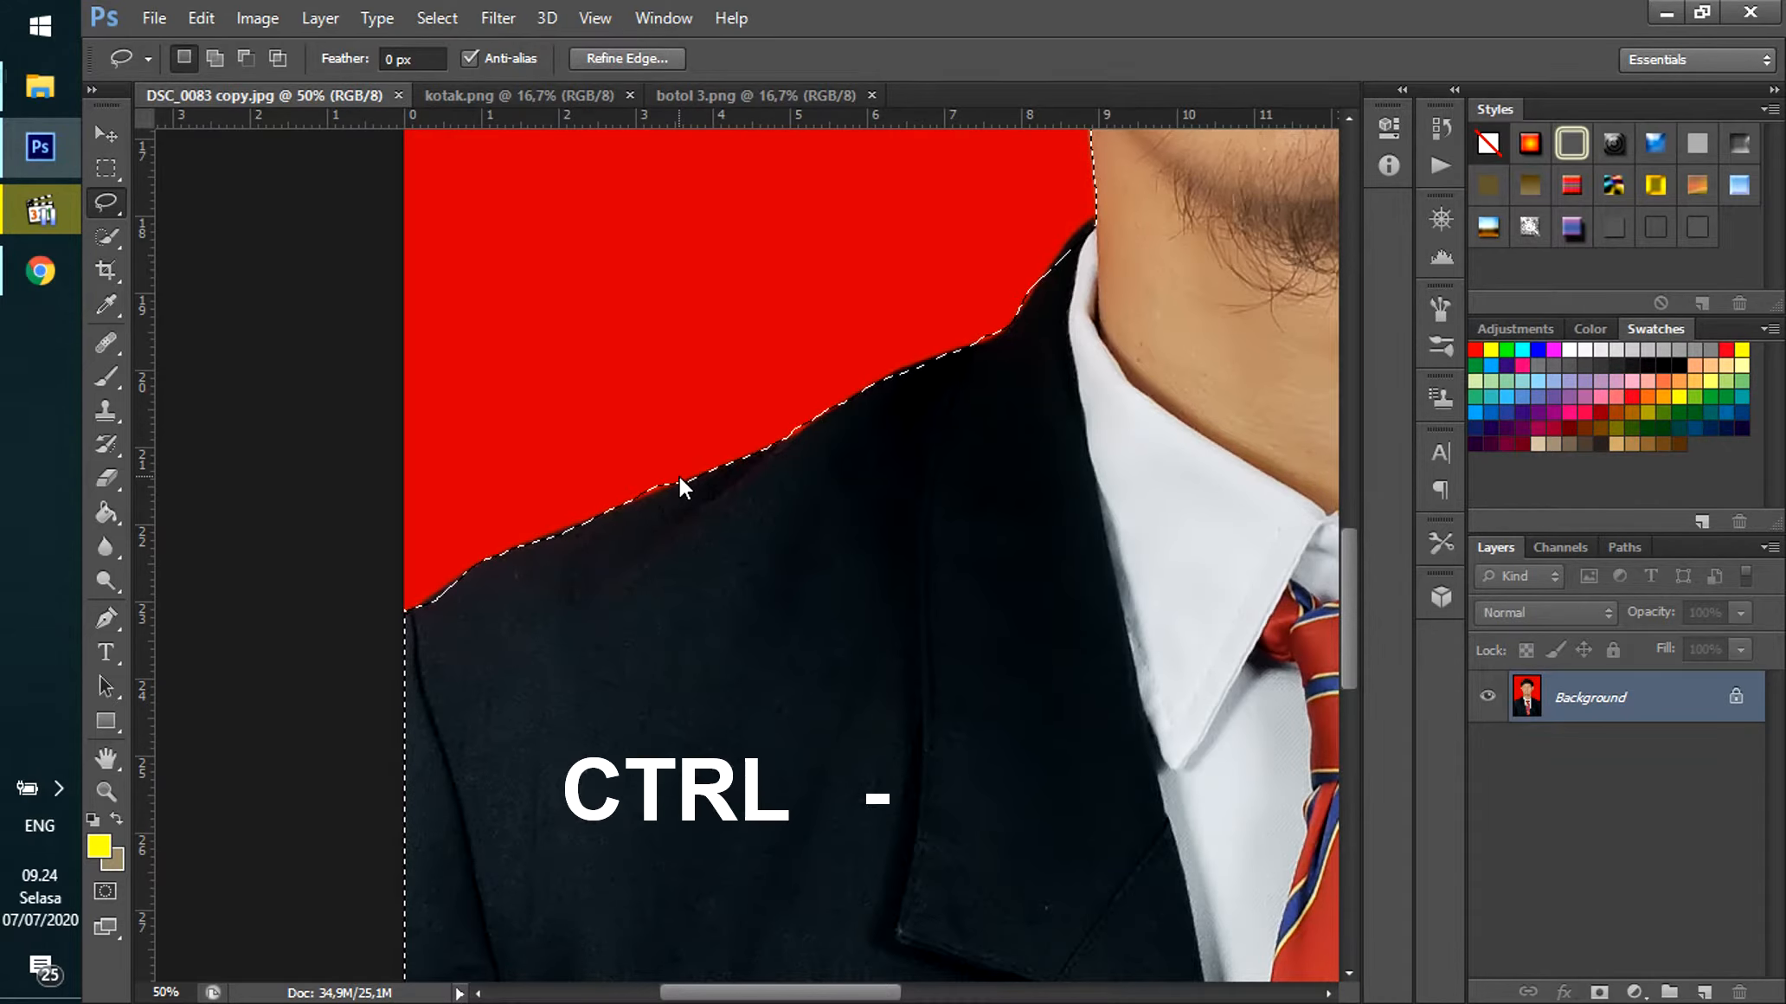
pyautogui.hotkey('ctrl', '-')
pyautogui.hotkey('ctrl', '-')
pyautogui.hotkey('ctrl', '-')
pyautogui.hotkey('ctrl', '-')
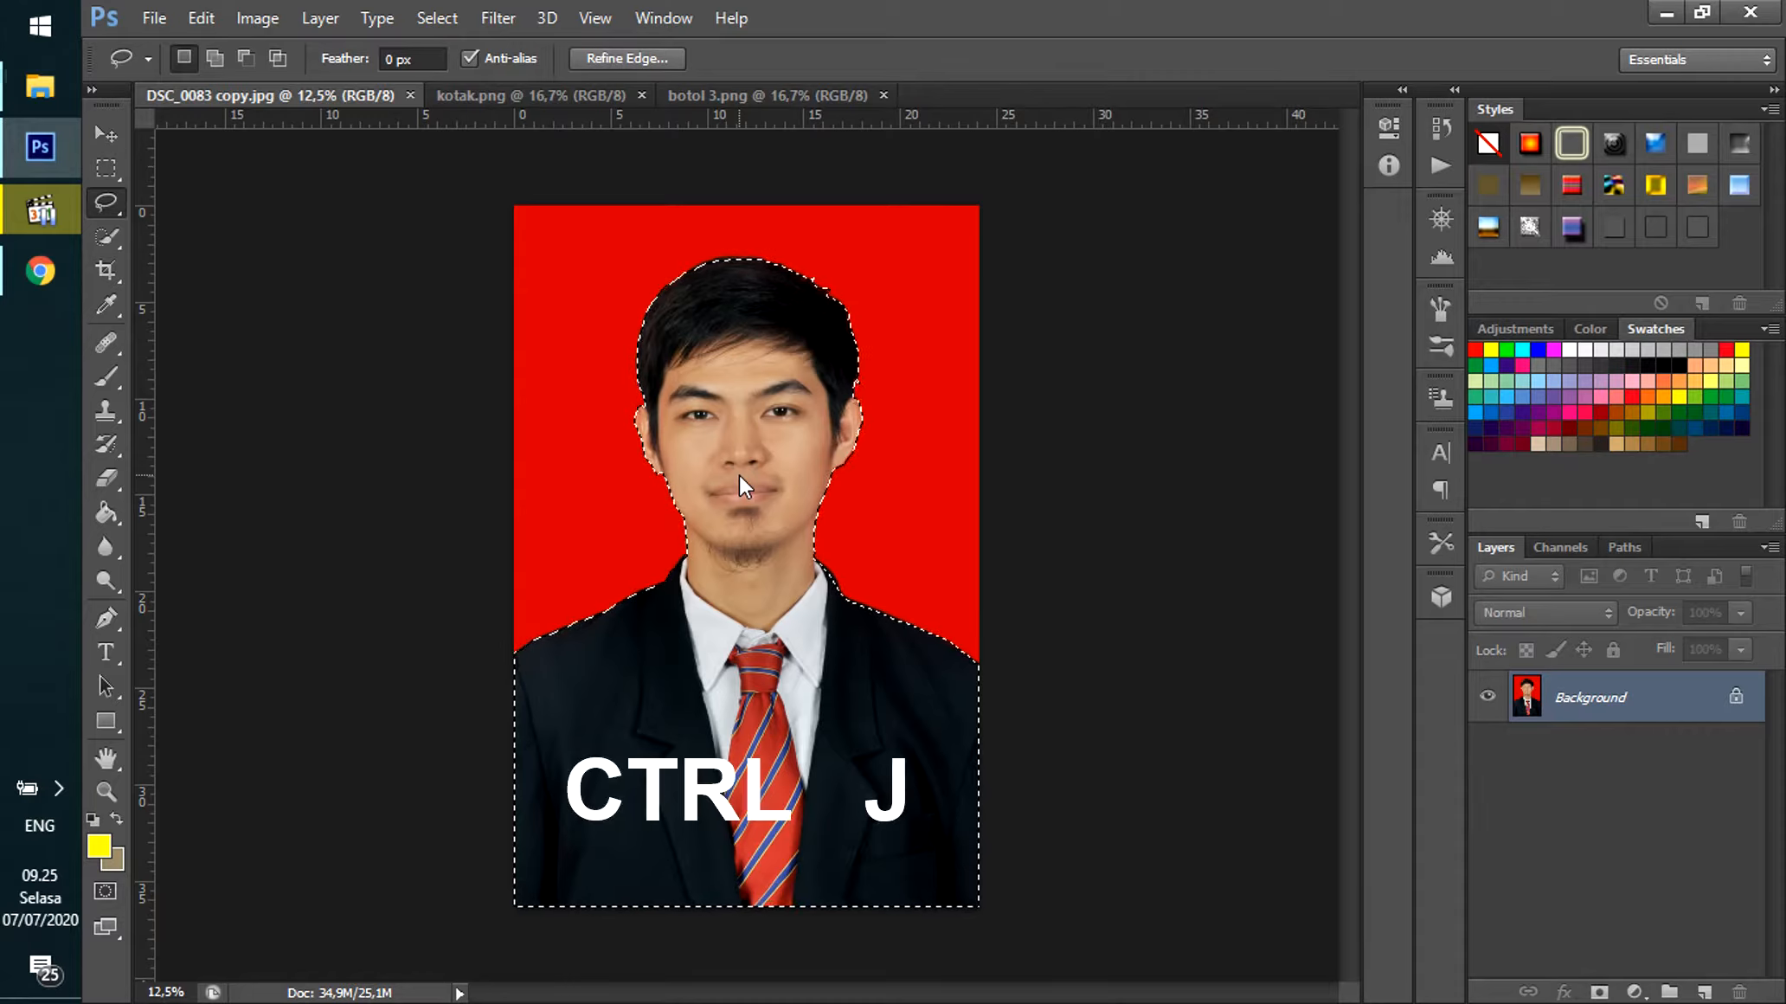
pyautogui.hotkey('ctrl', 'j')
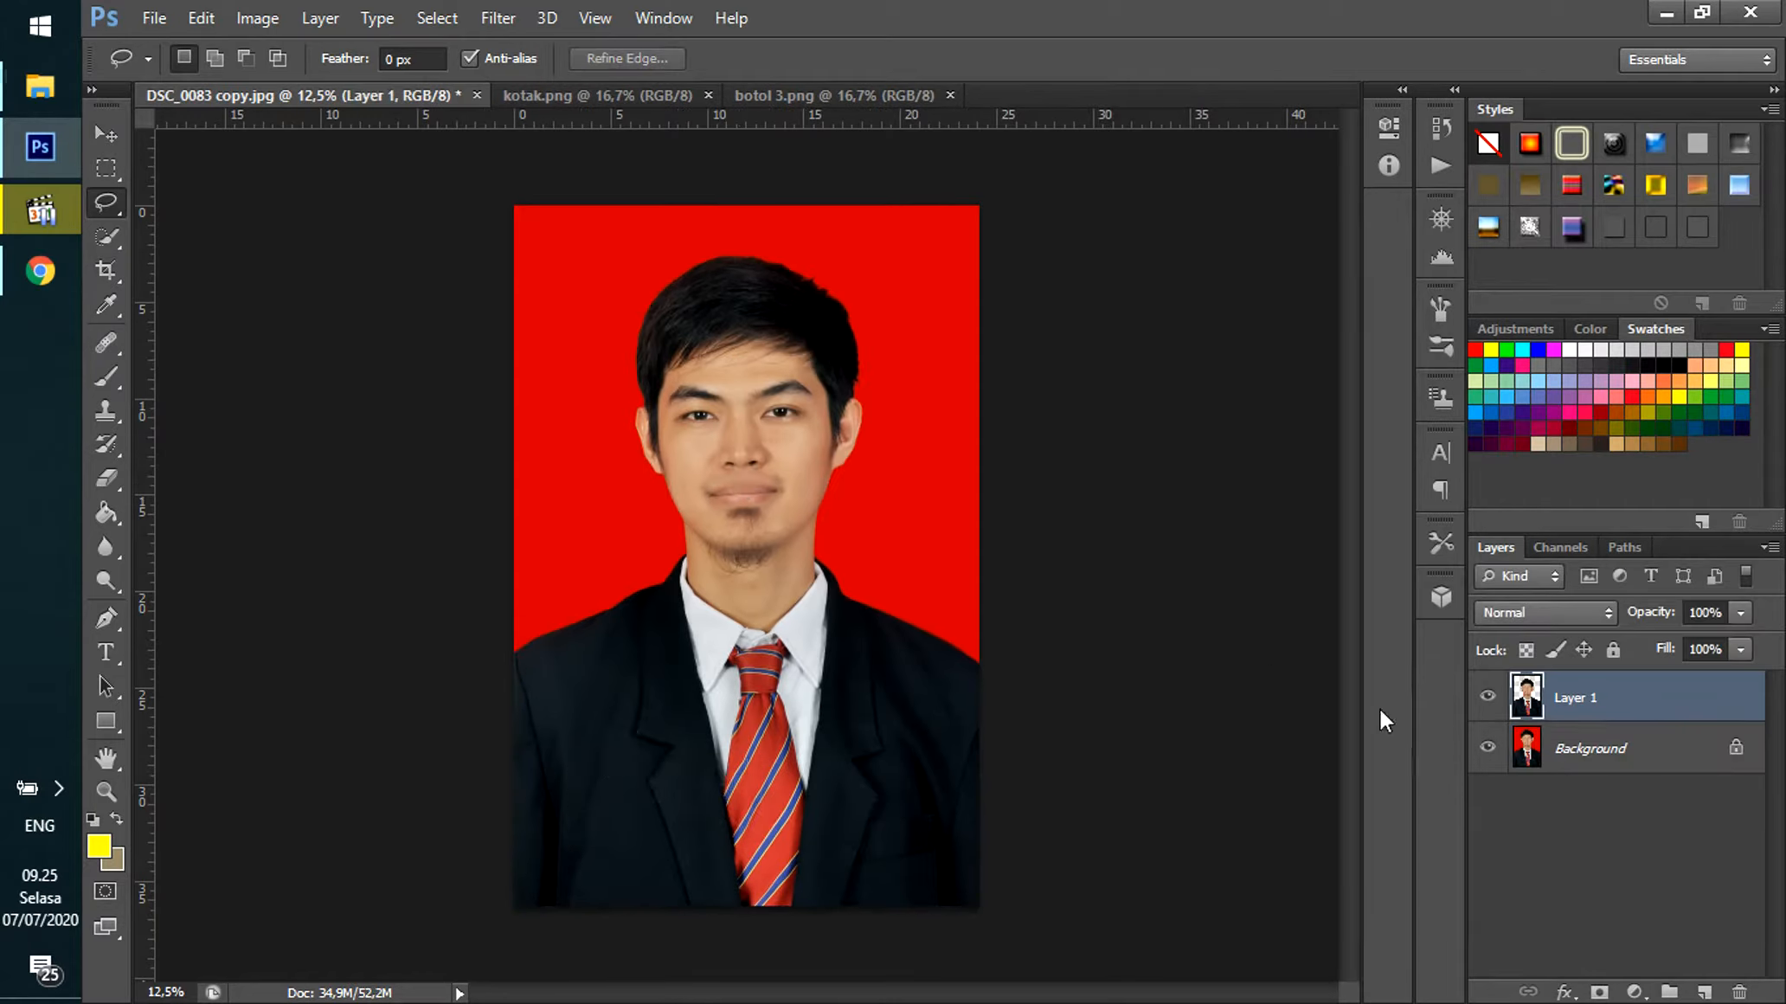
pyautogui.click(1579, 740)
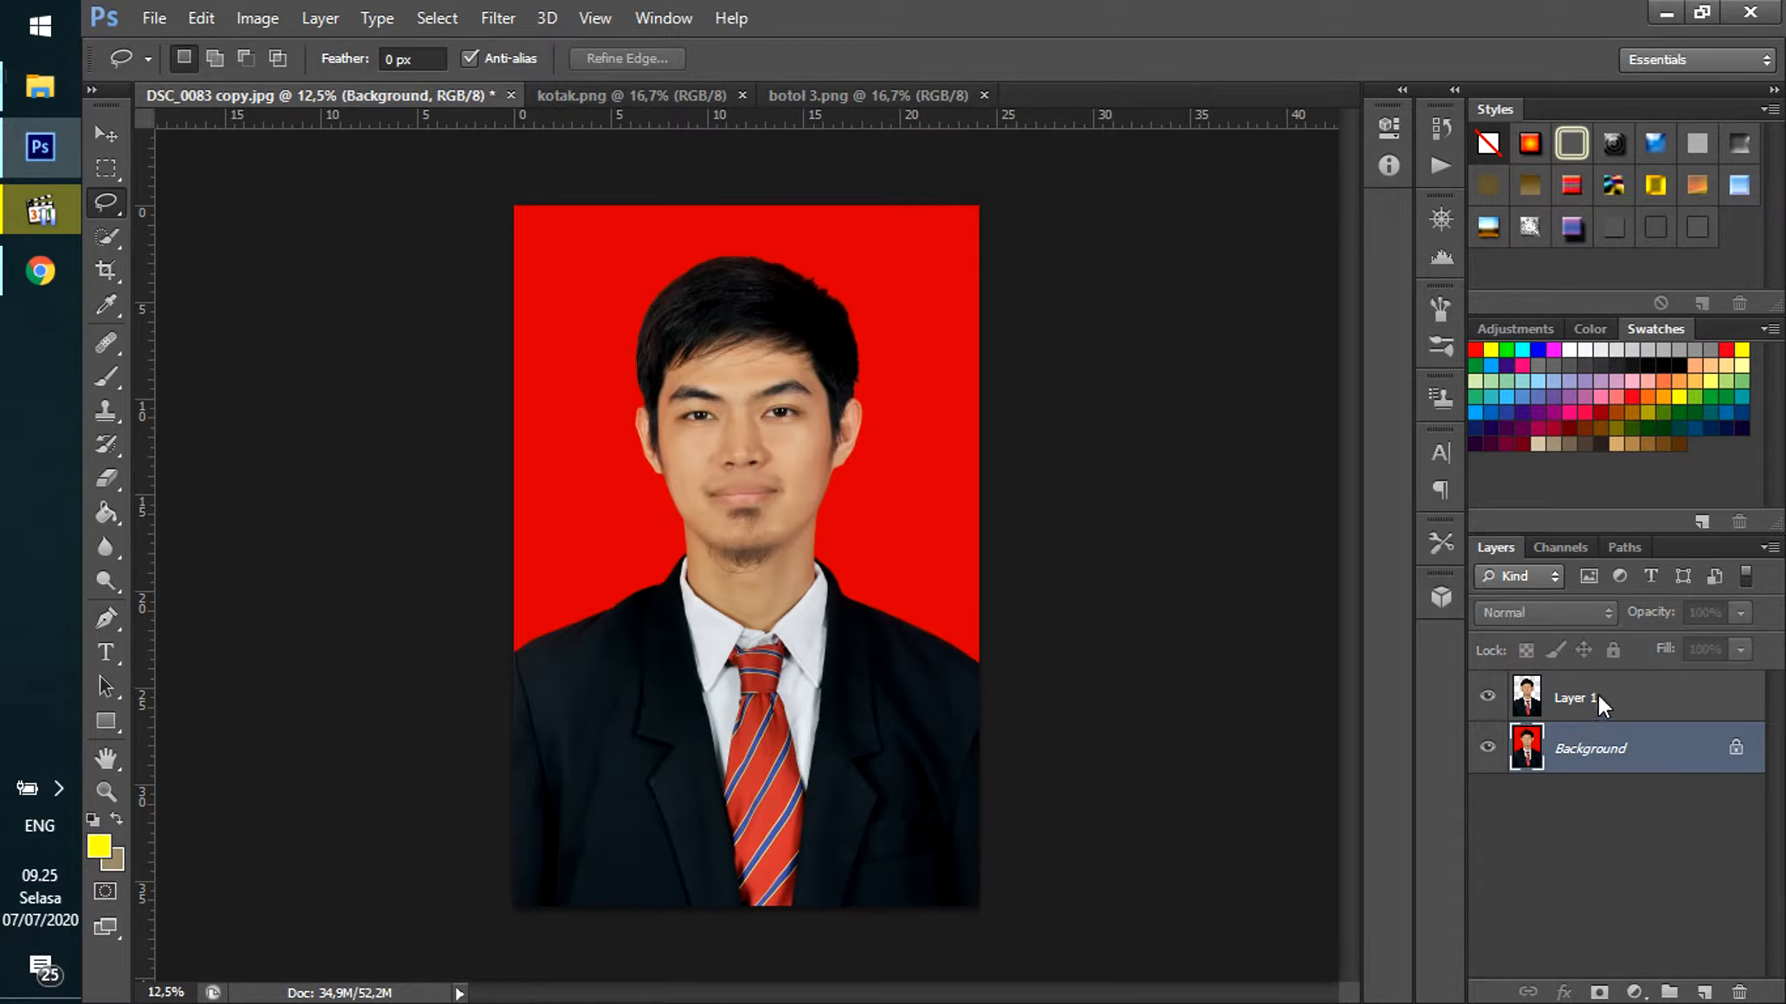
pyautogui.click(1597, 693)
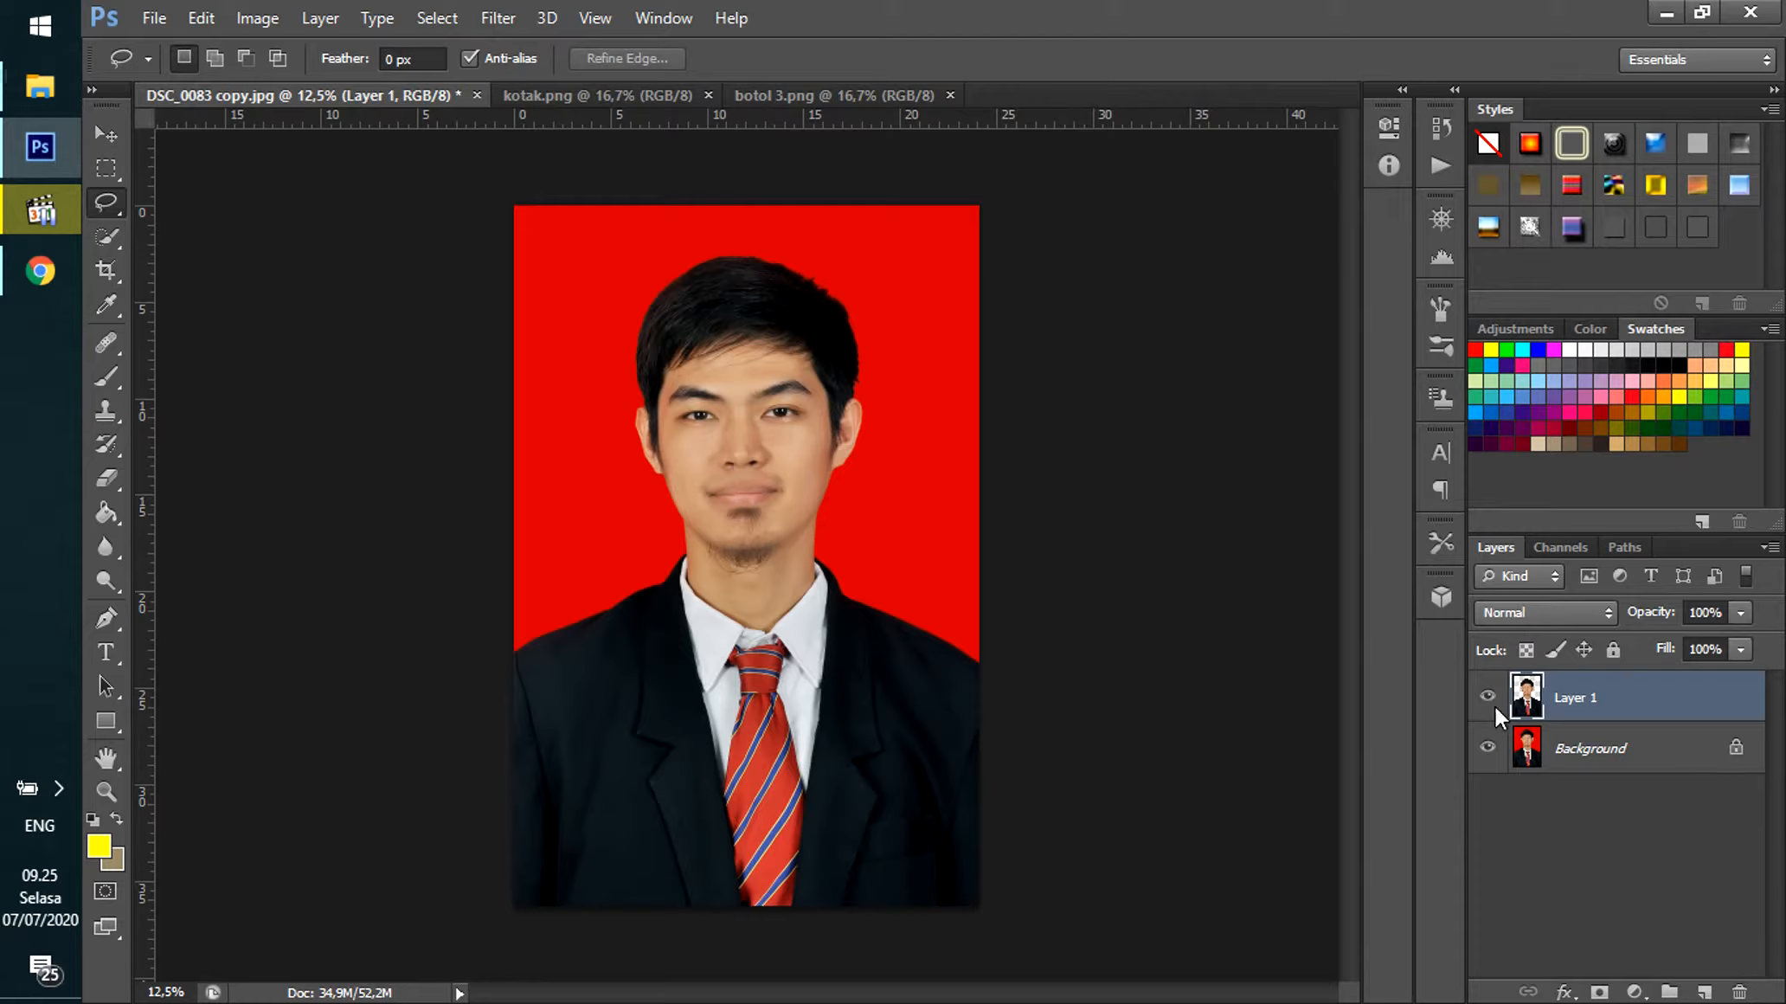
pyautogui.click(1593, 744)
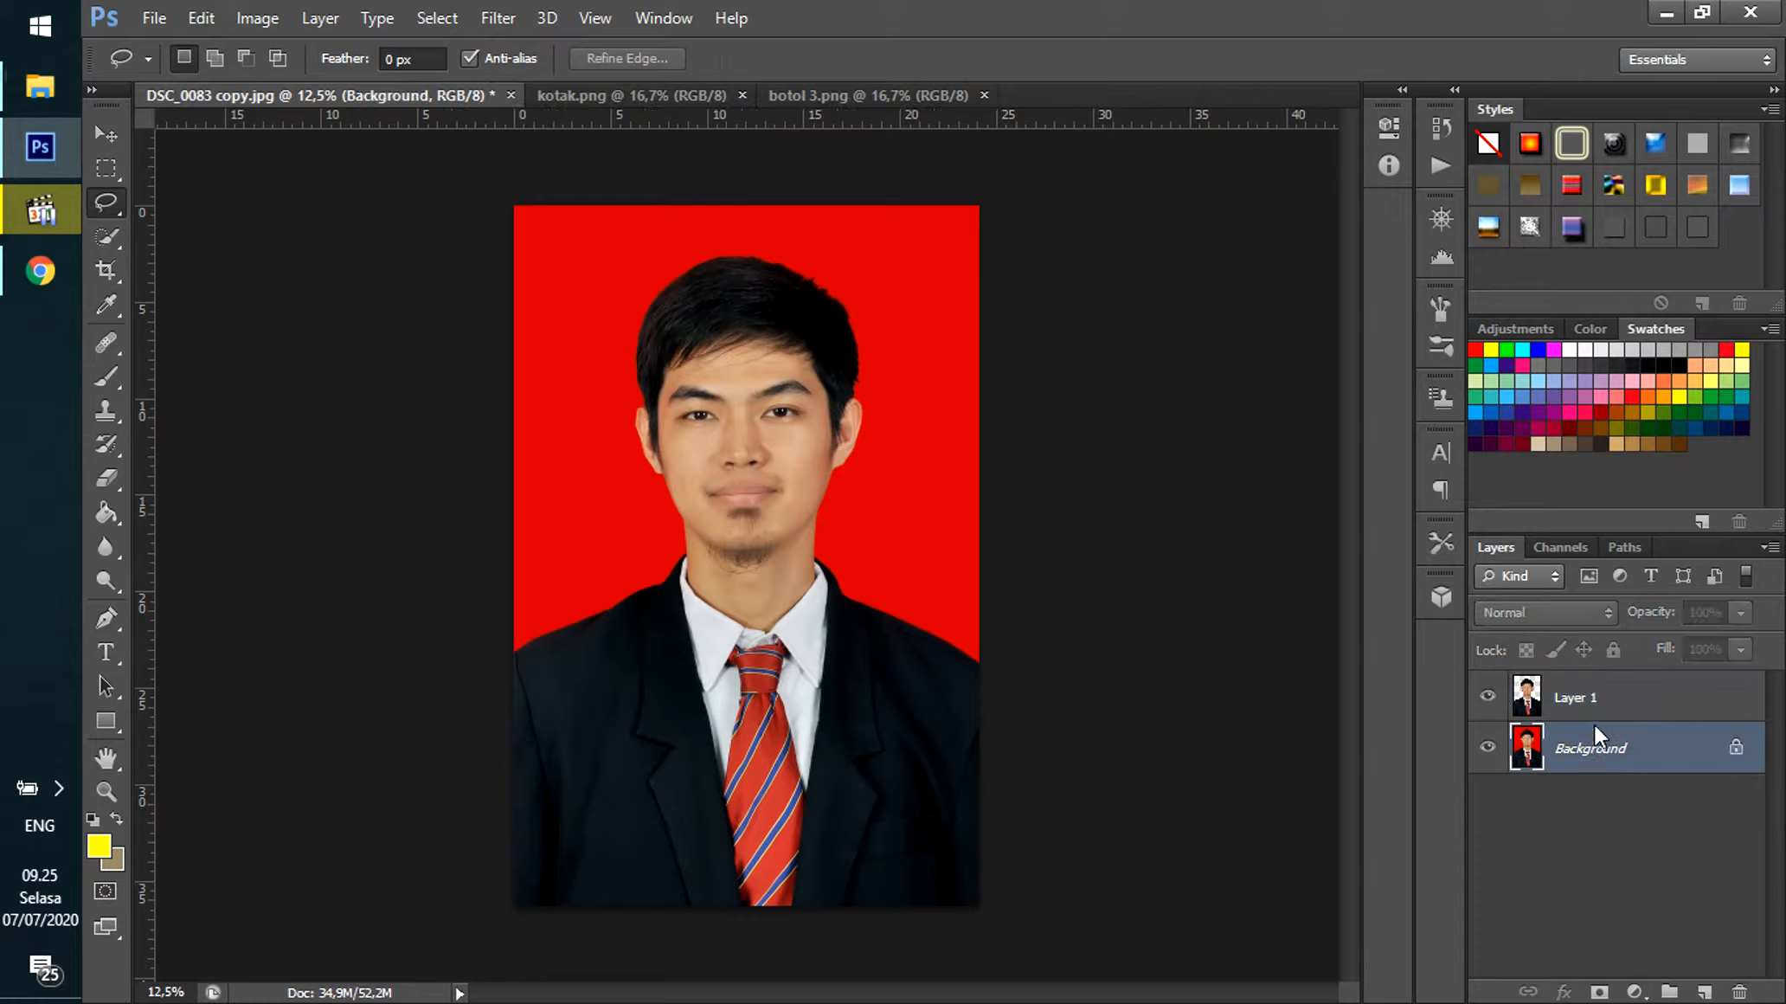
pyautogui.click(1599, 695)
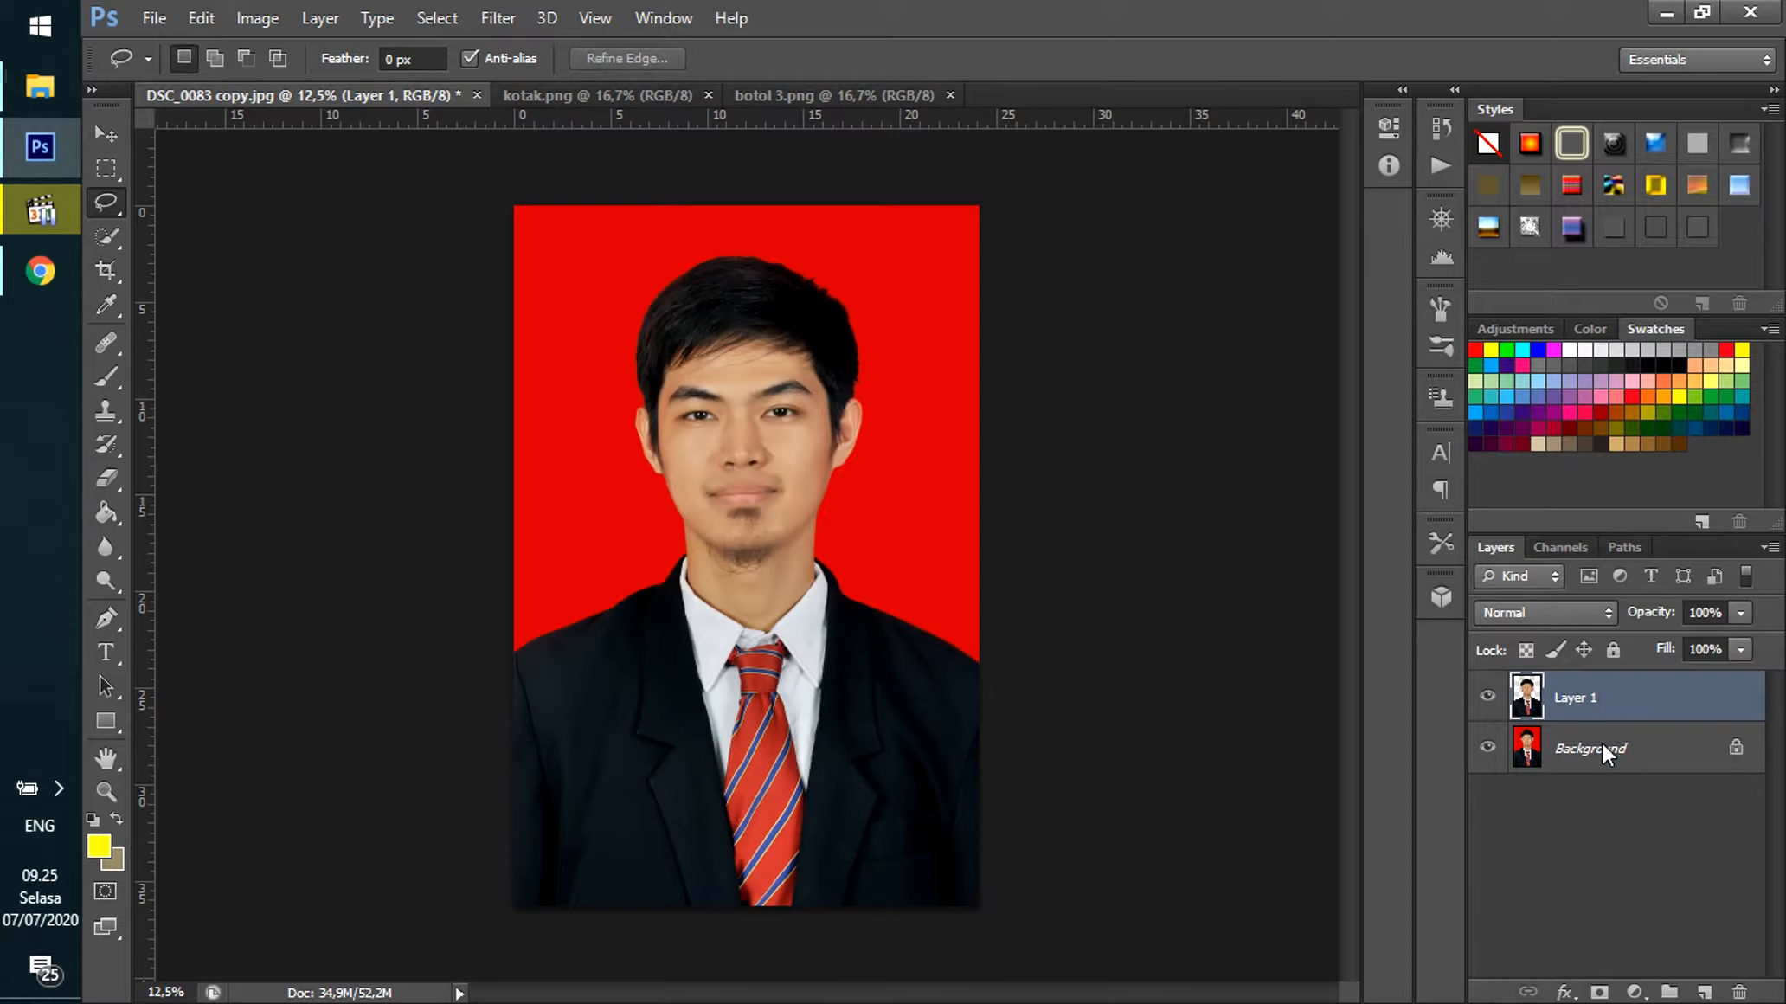
pyautogui.click(1601, 742)
pyautogui.click(1611, 697)
# Hide the Background layer beneath the cut-out man.
pyautogui.doubleClick(1603, 754)
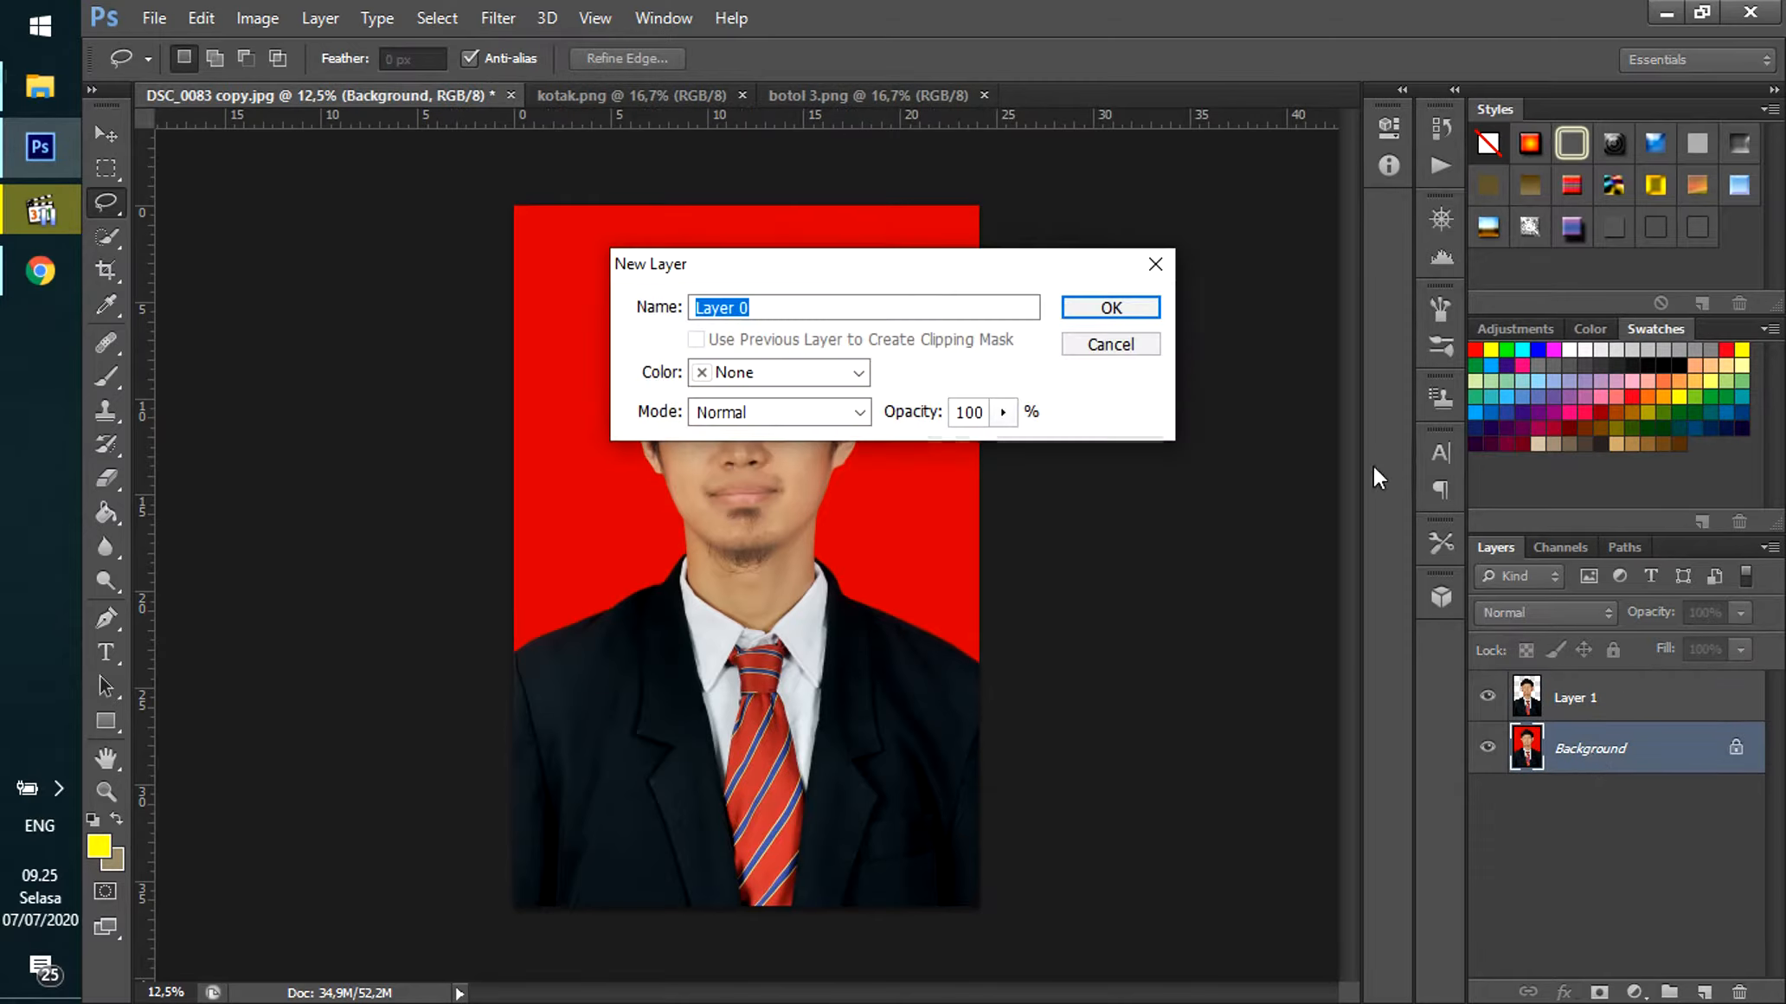
pyautogui.click(1156, 264)
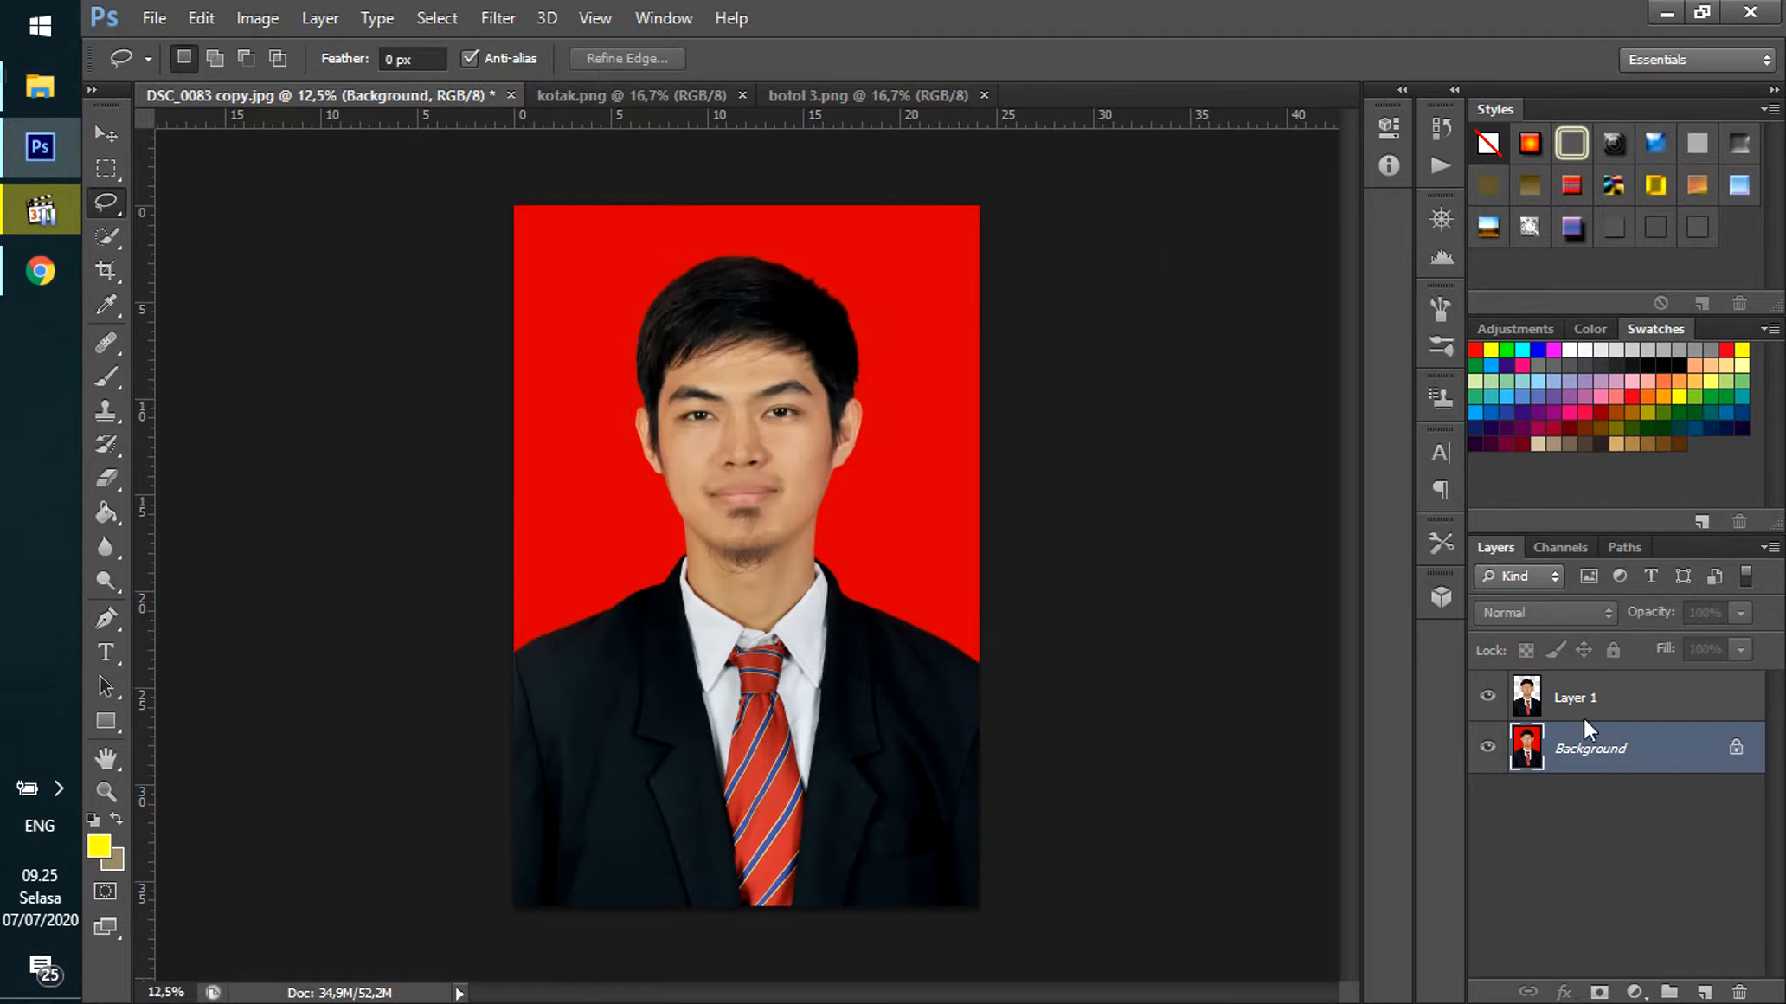
pyautogui.click(1486, 746)
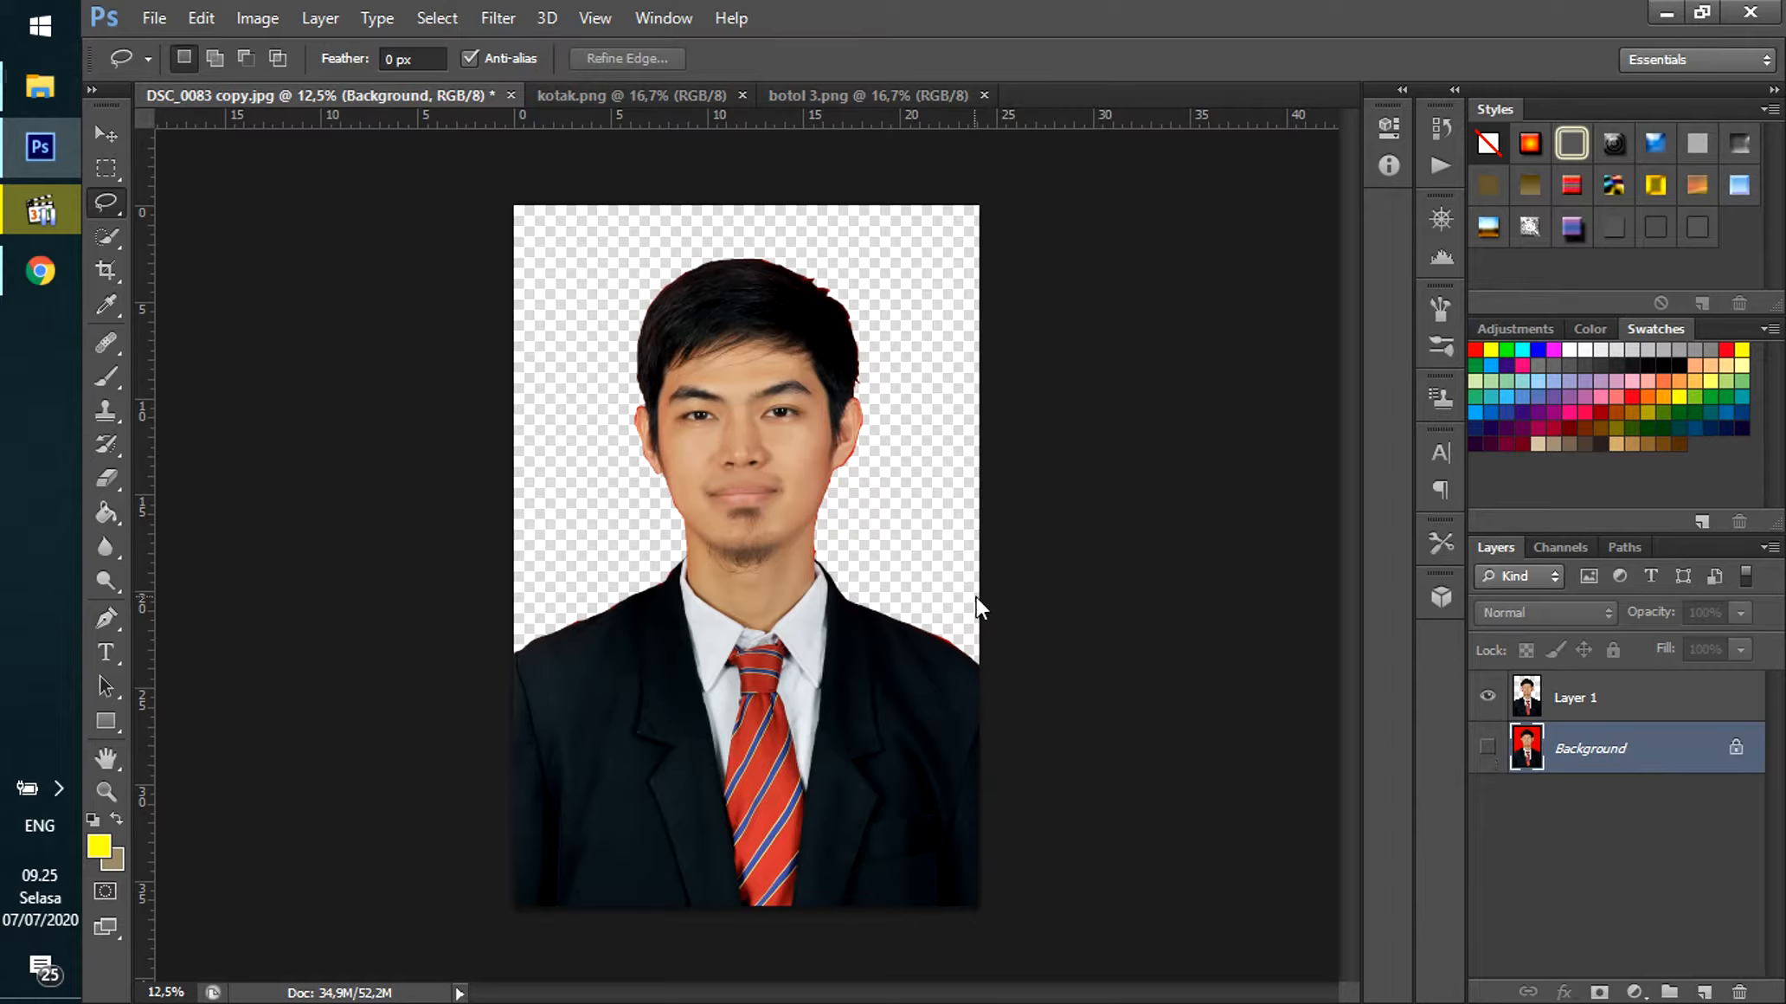
# Select the cut-out man's layer with the Move Tool and try moving him on the canvas.
pyautogui.click(114, 128)
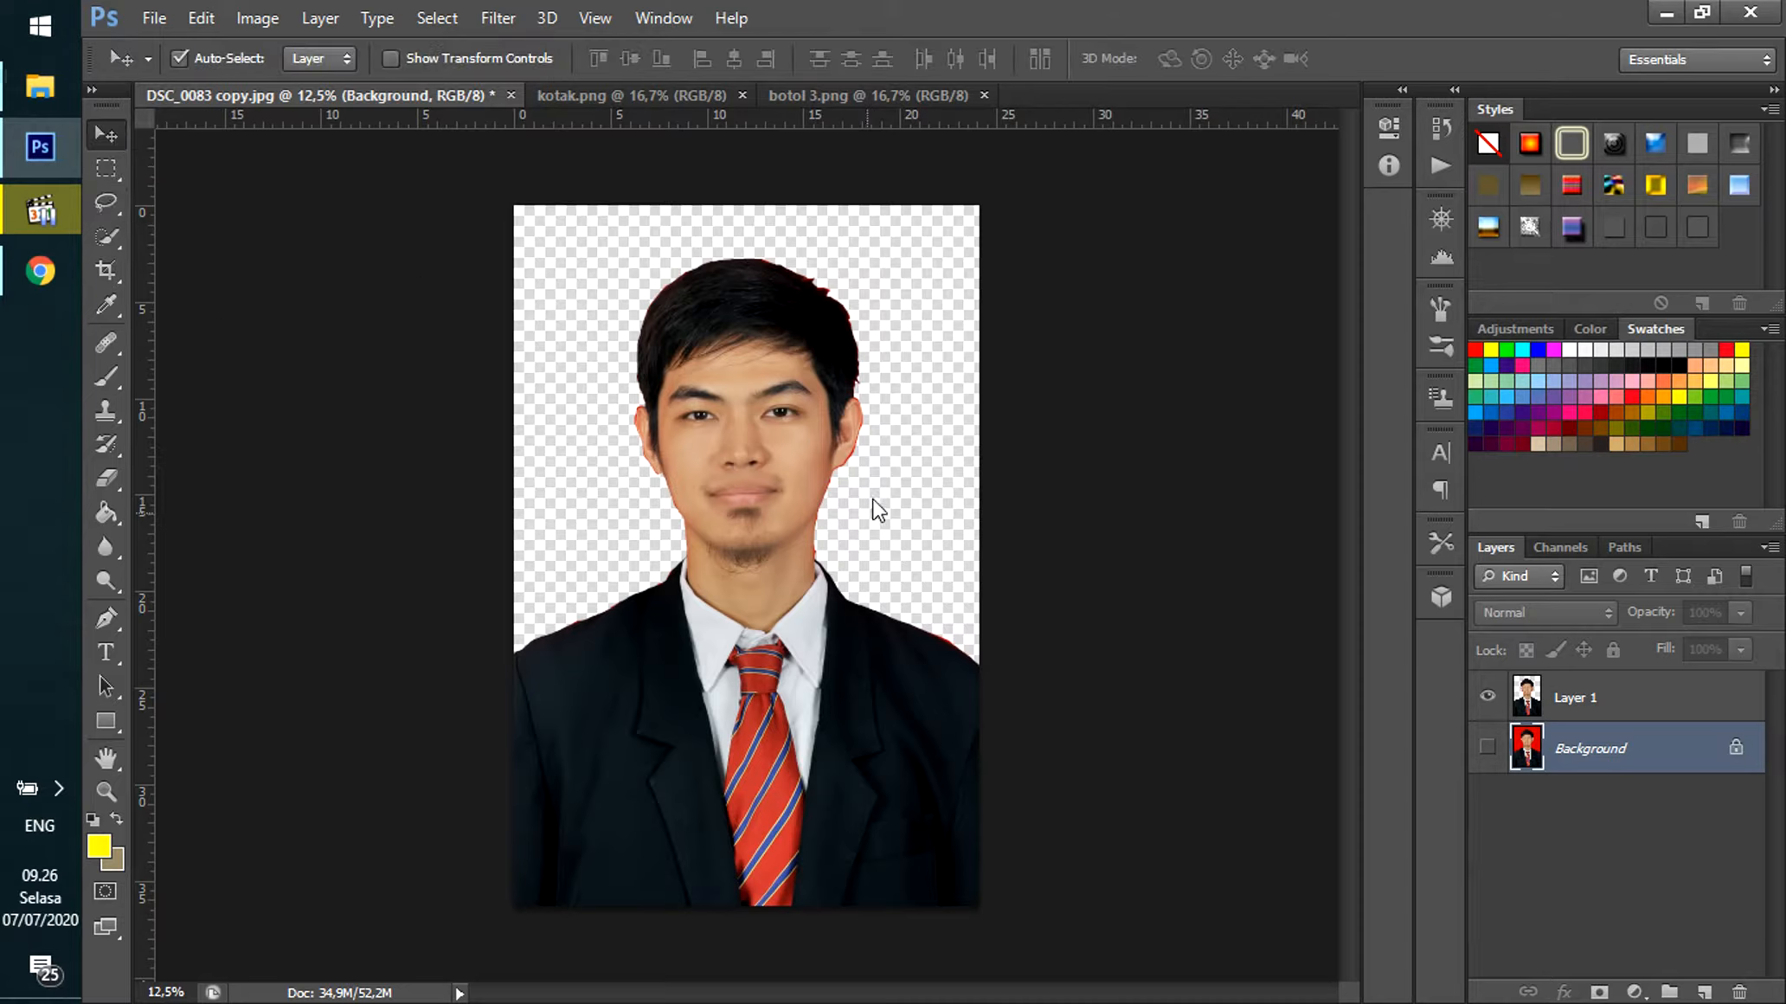
pyautogui.moveTo(765, 542)
pyautogui.mouseDown()
pyautogui.moveTo(761, 497)
pyautogui.moveTo(761, 548)
pyautogui.mouseUp()
pyautogui.click(106, 200)
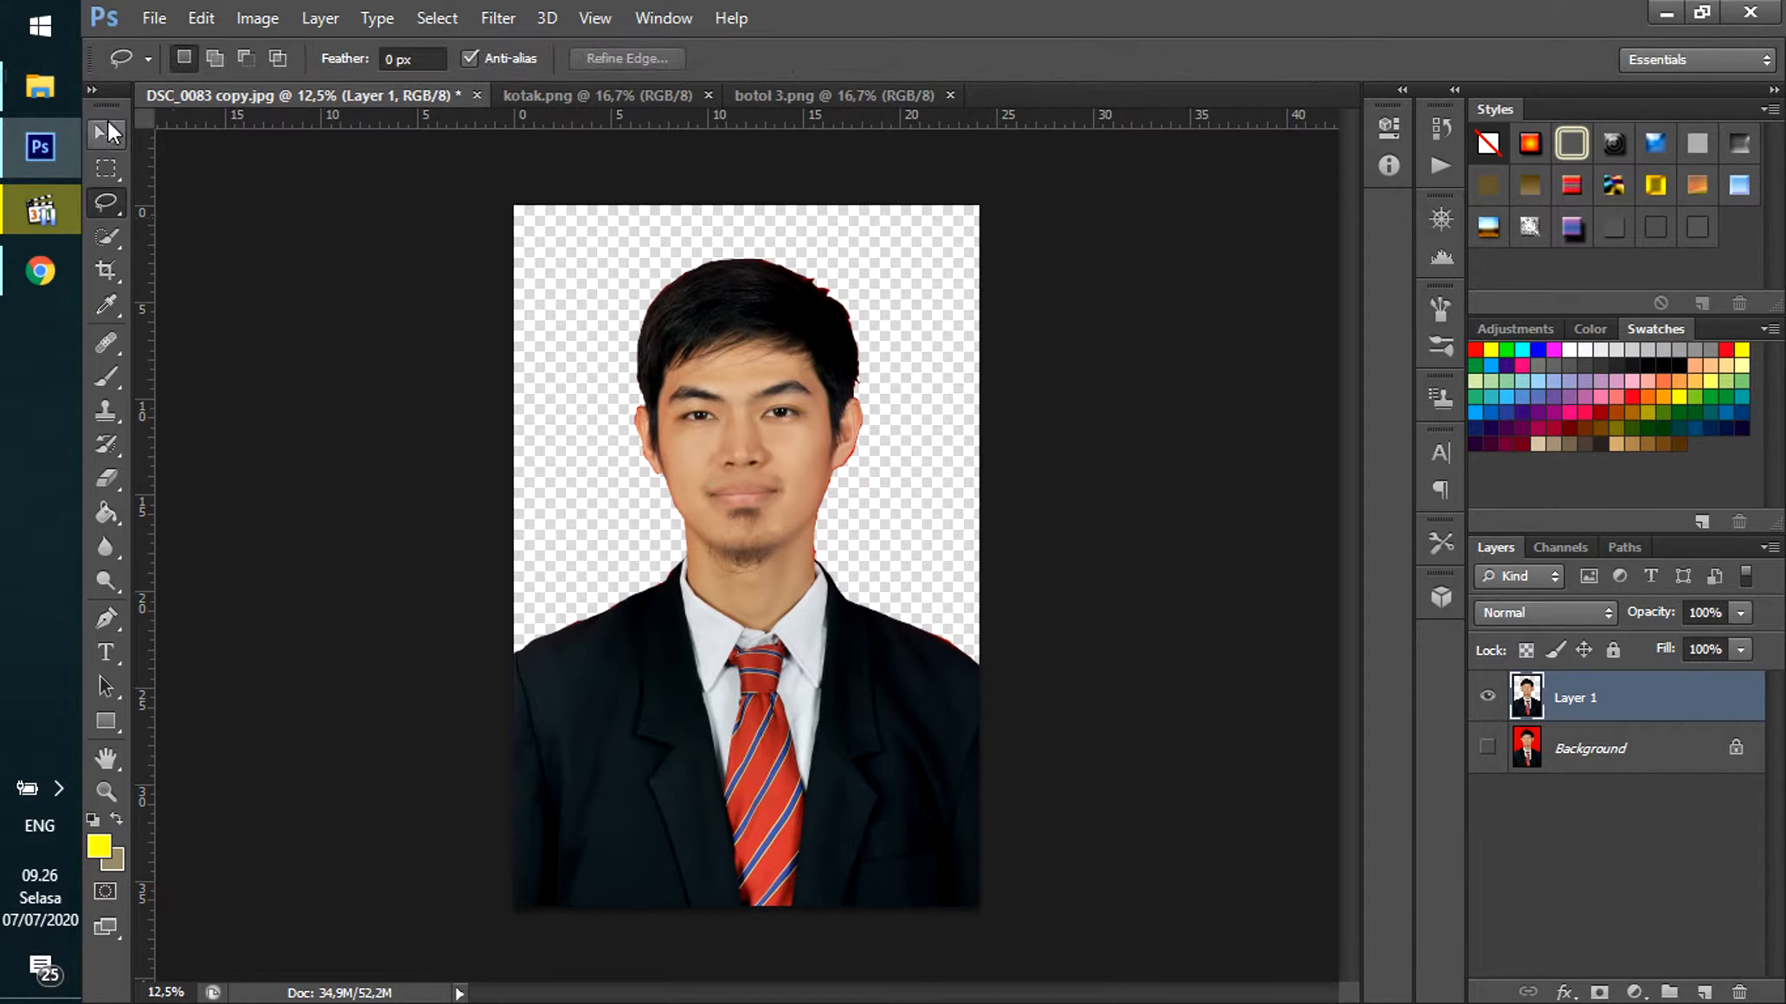
pyautogui.click(106, 136)
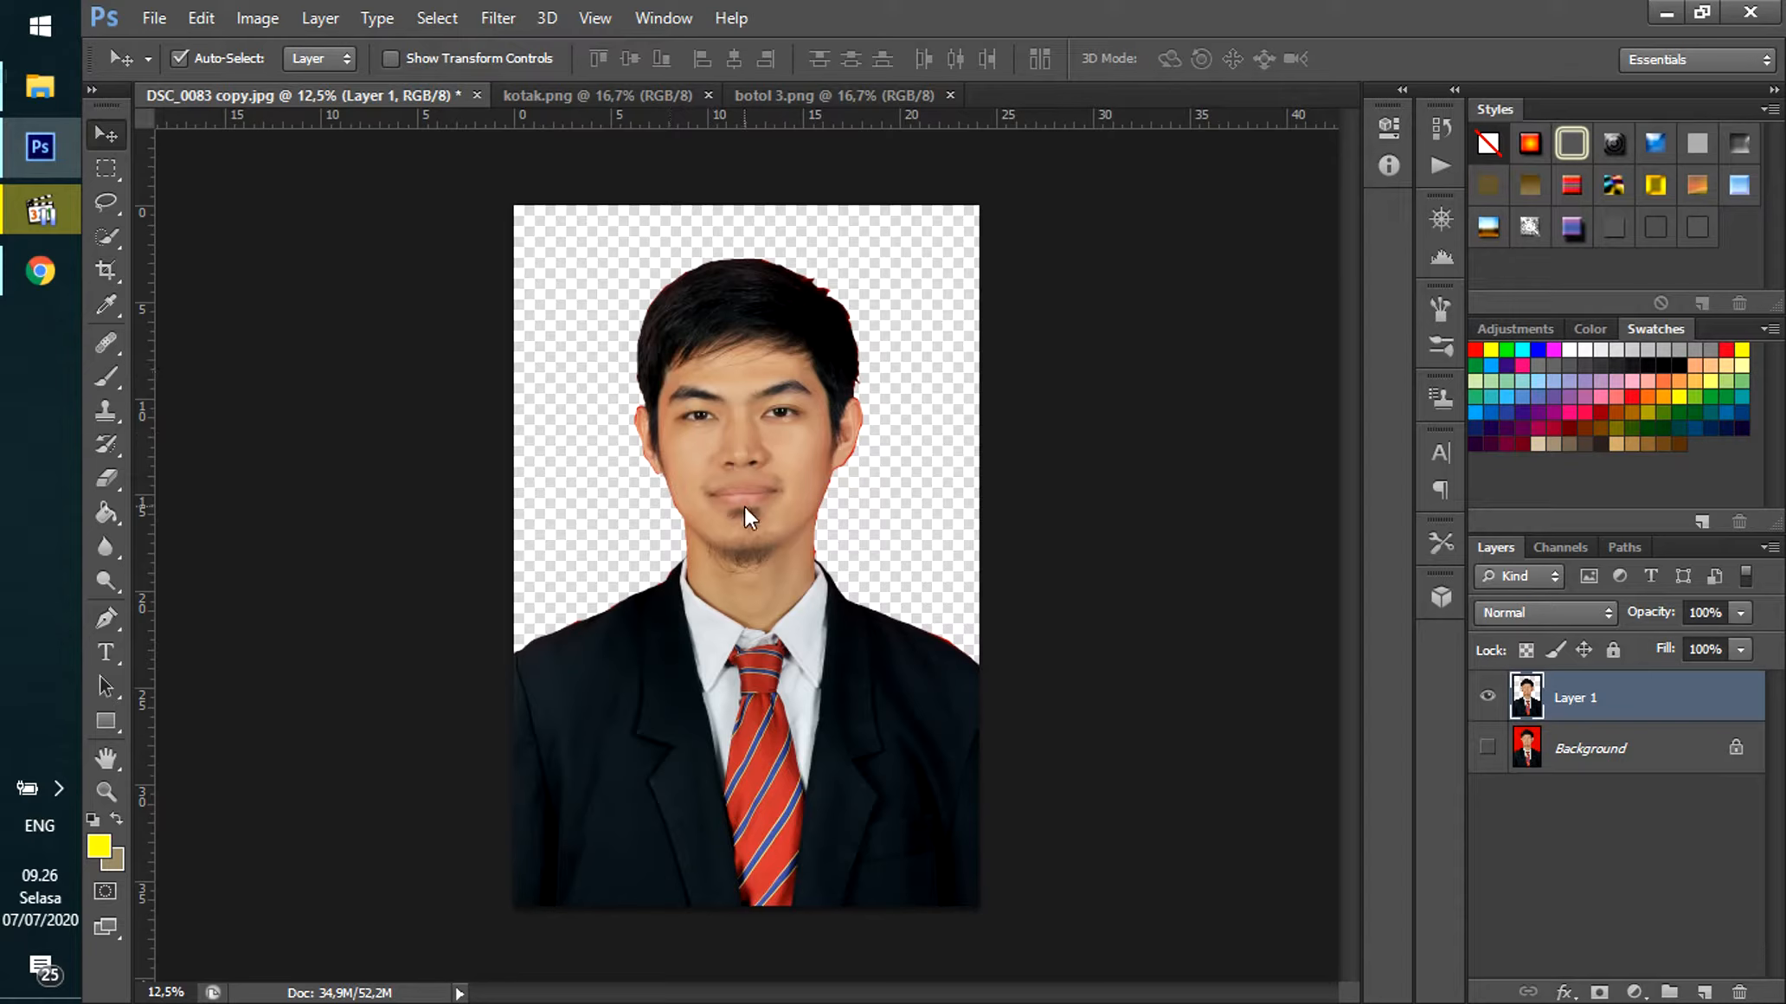
pyautogui.moveTo(745, 508); pyautogui.dragTo(748, 585)
# Resize the cut-out man with Free Transform to about 99% of his size and apply the transformation.
pyautogui.hotkey('ctrl', 't')
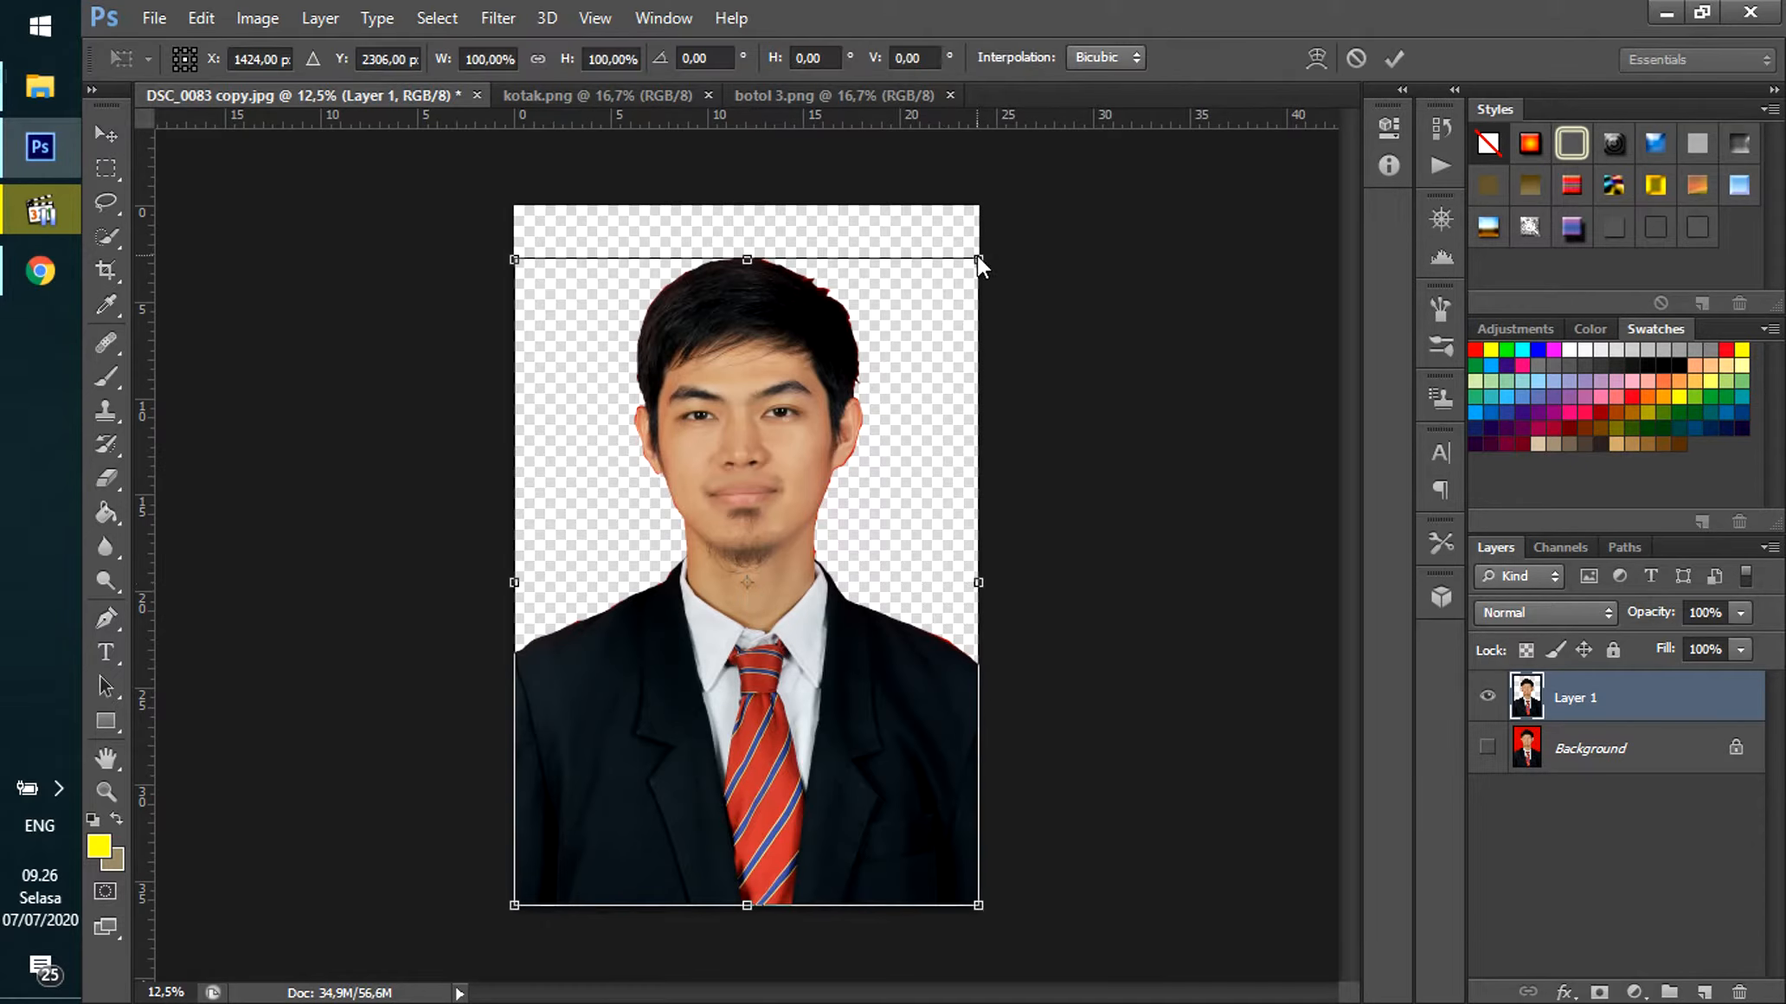
pyautogui.moveTo(977, 258); pyautogui.dragTo(834, 459)
pyautogui.moveTo(685, 573); pyautogui.dragTo(740, 561)
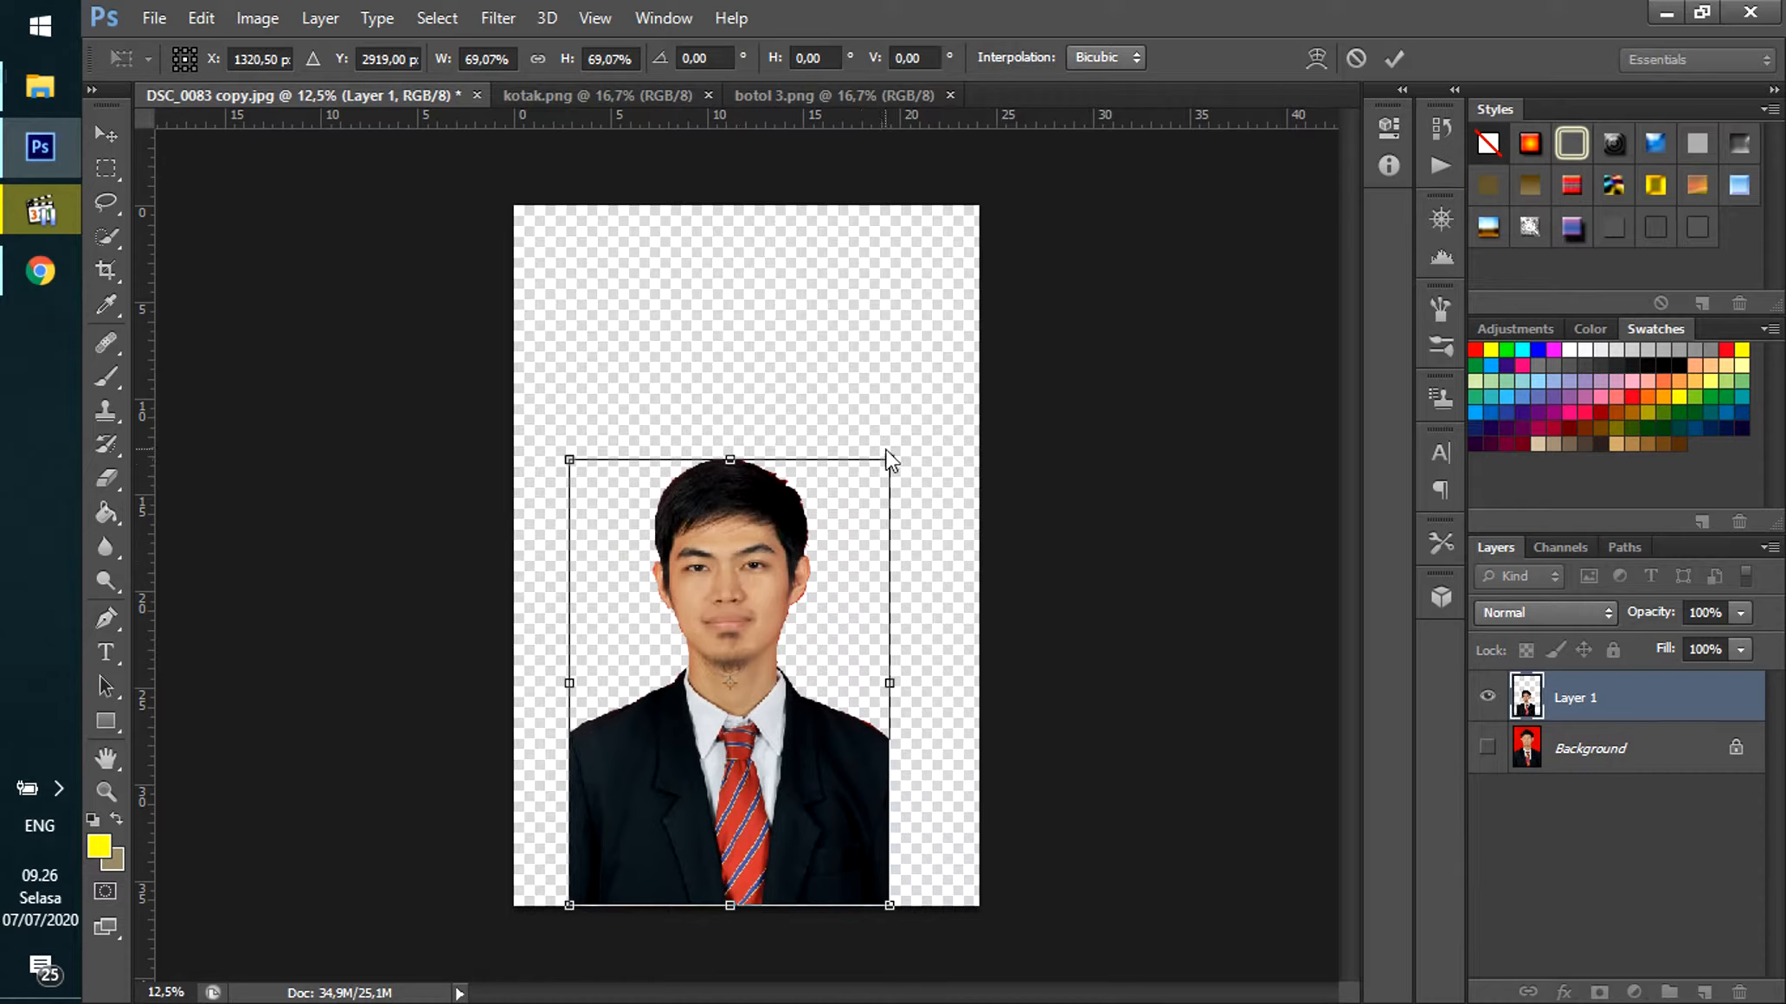
pyautogui.moveTo(887, 451); pyautogui.dragTo(976, 337)
pyautogui.moveTo(570, 340); pyautogui.dragTo(516, 264)
pyautogui.click(106, 214)
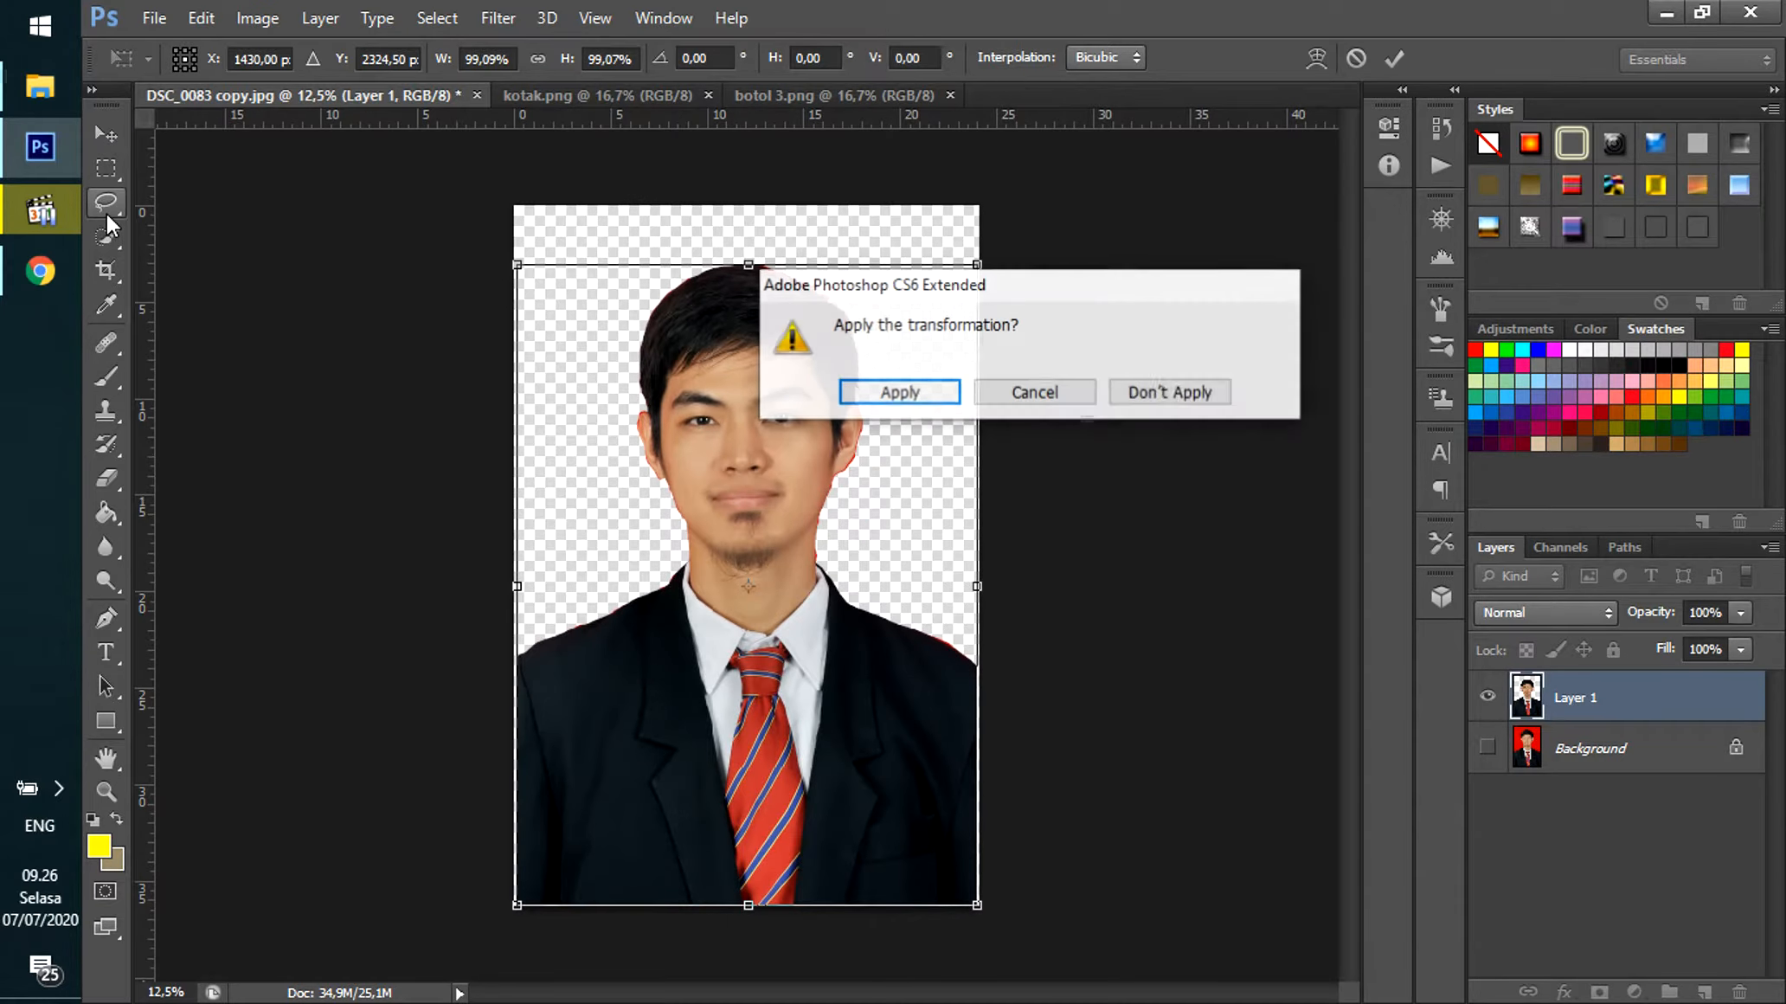
pyautogui.click(904, 395)
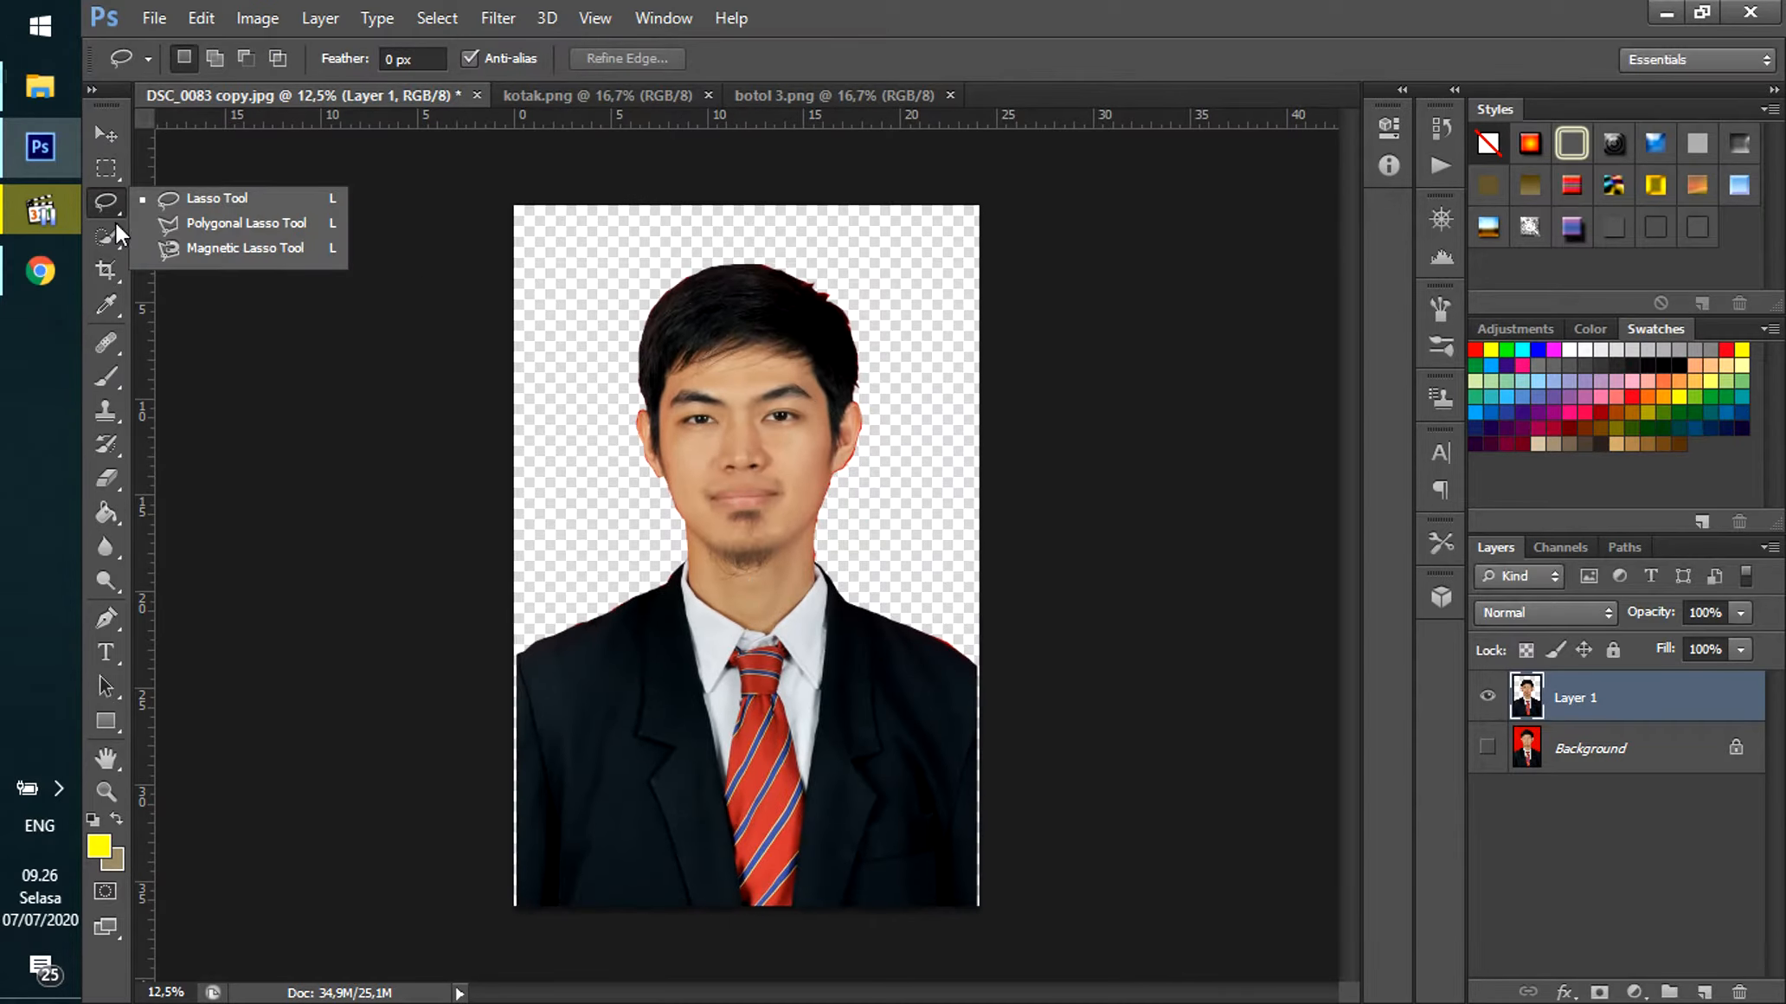
# Activate the Polygonal Lasso Tool and switch to the kotak.png image.
pyautogui.click(151, 196)
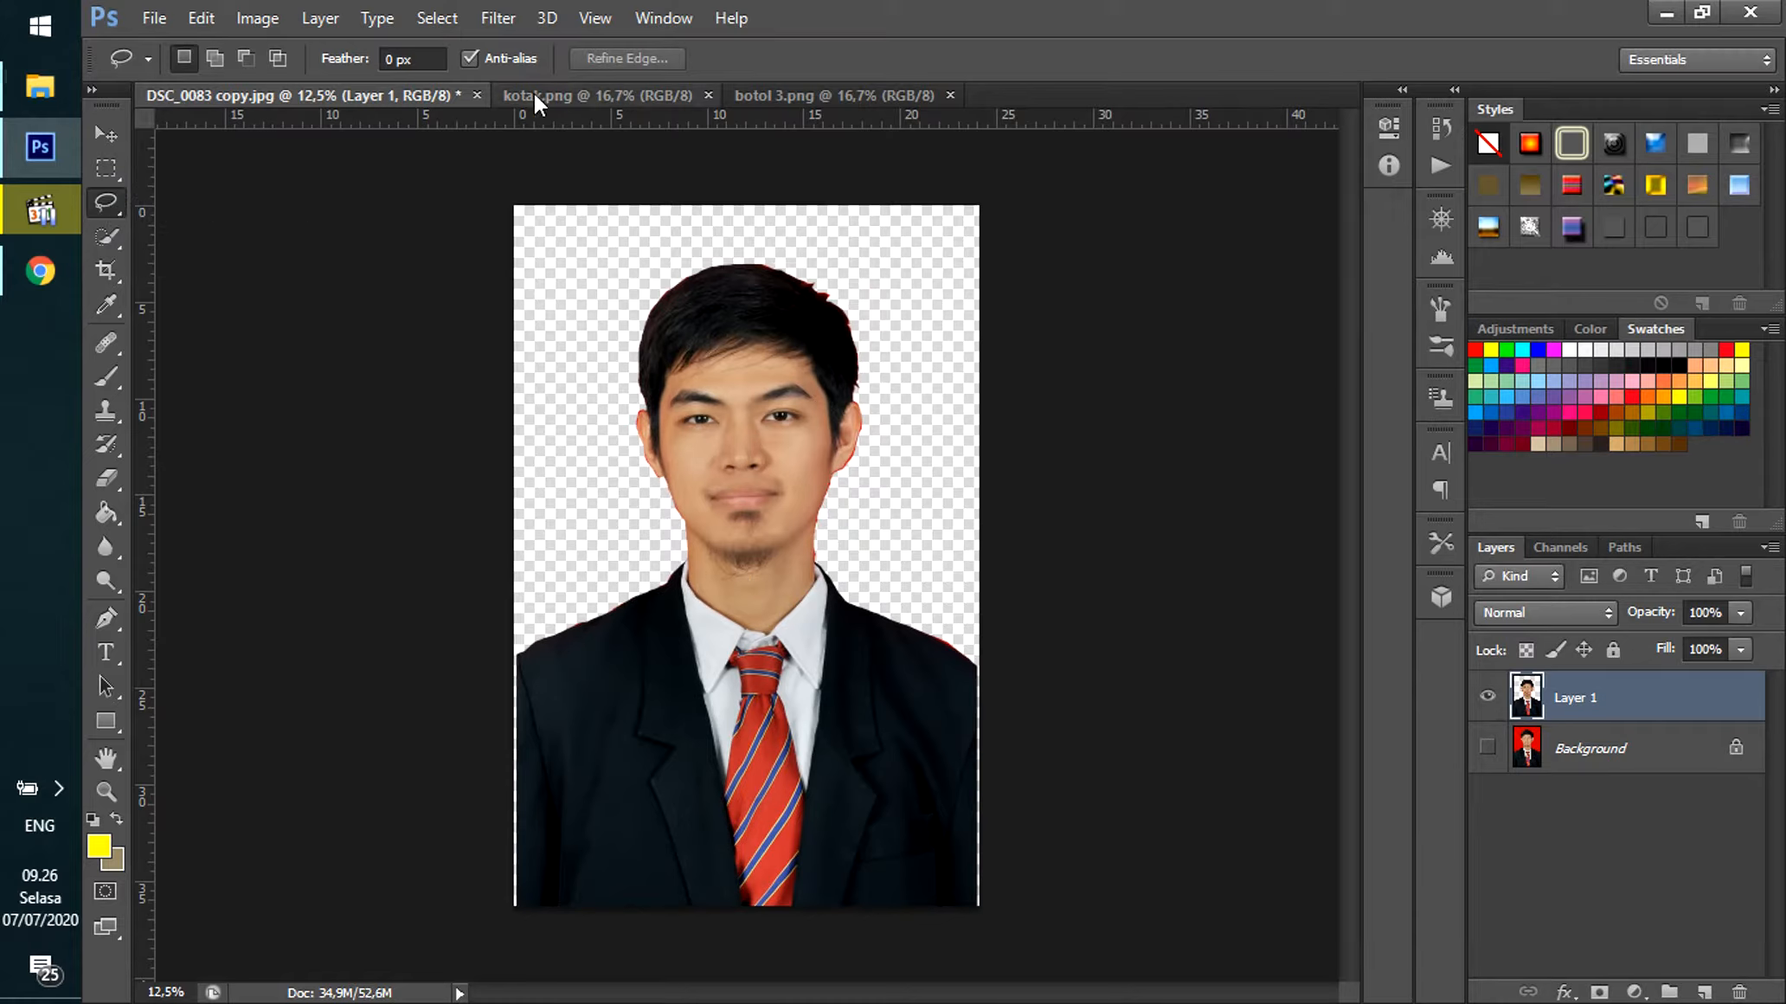
pyautogui.rightClick(115, 210)
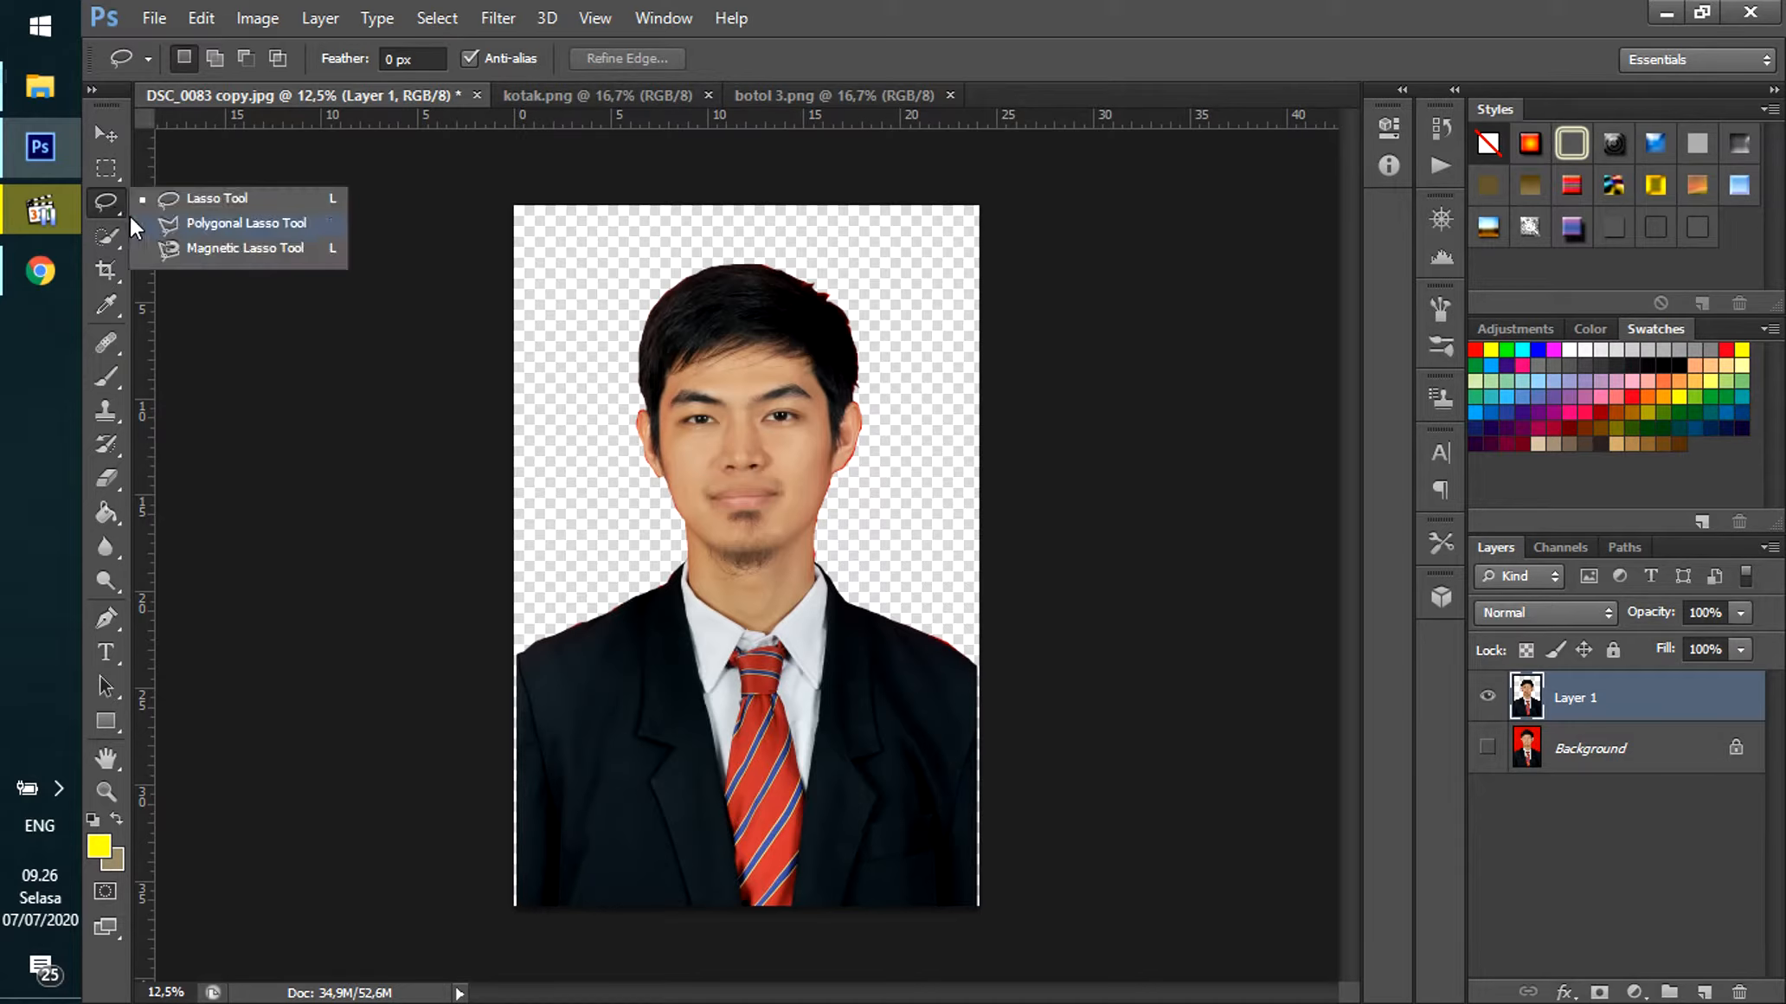
pyautogui.click(210, 226)
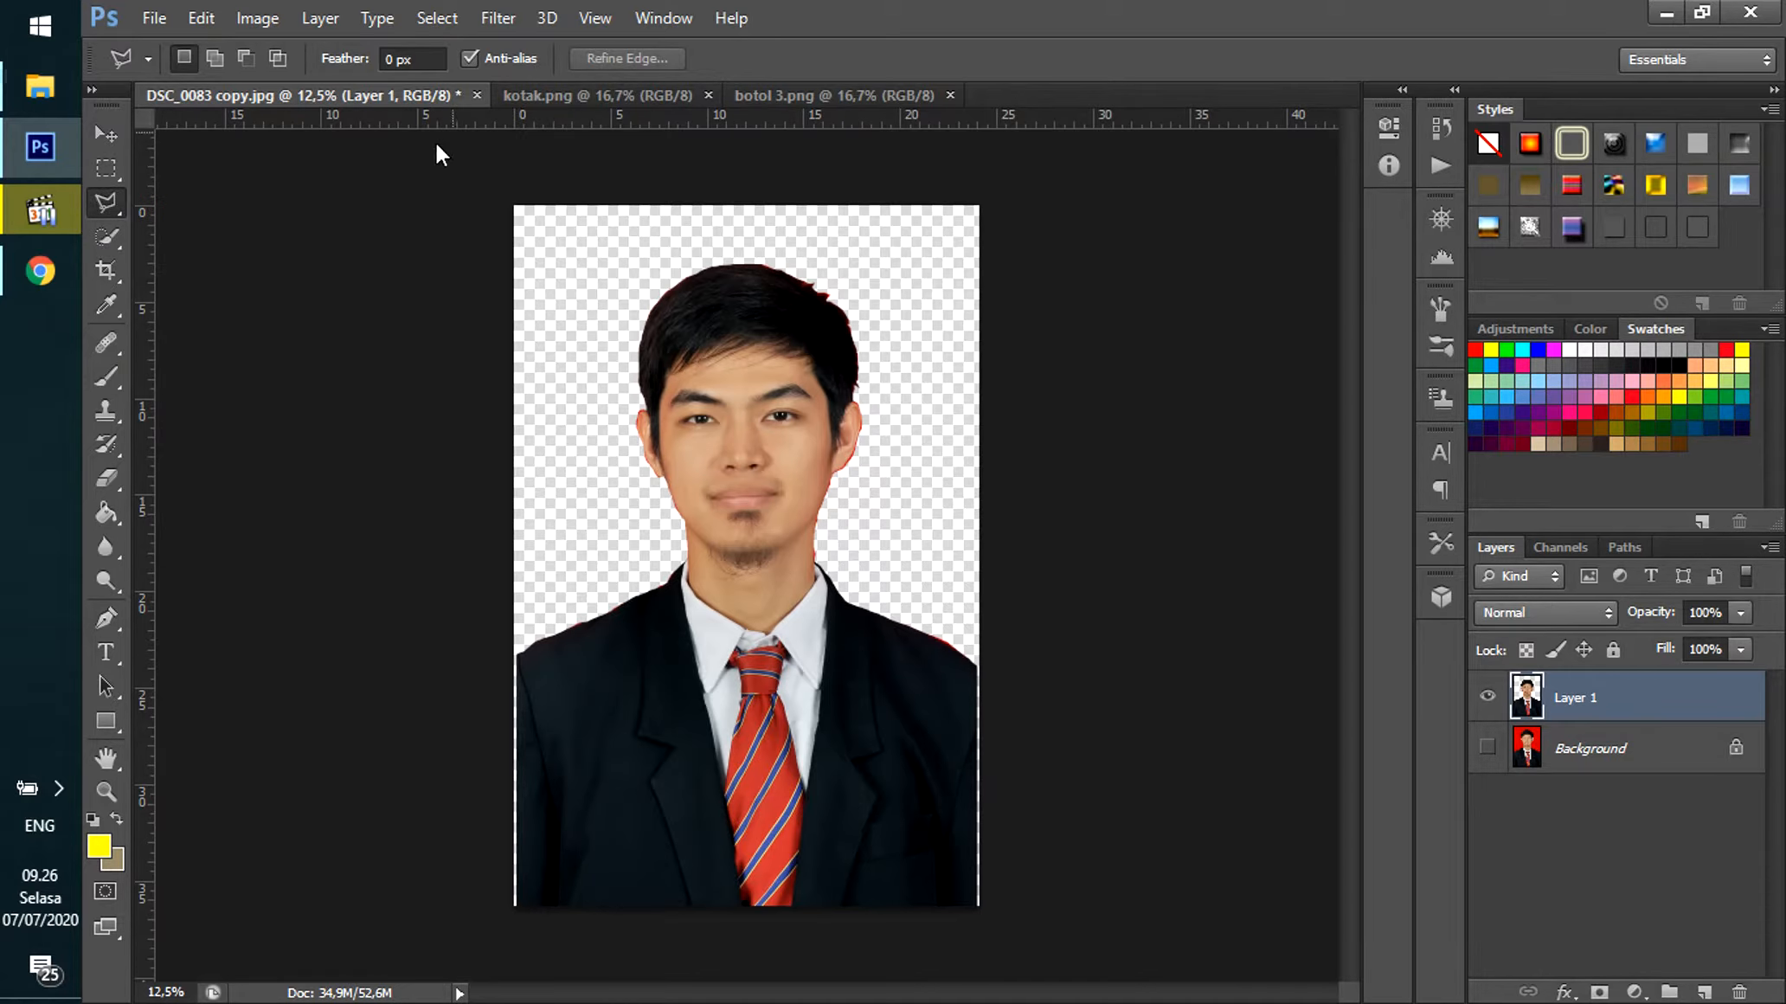
pyautogui.click(513, 96)
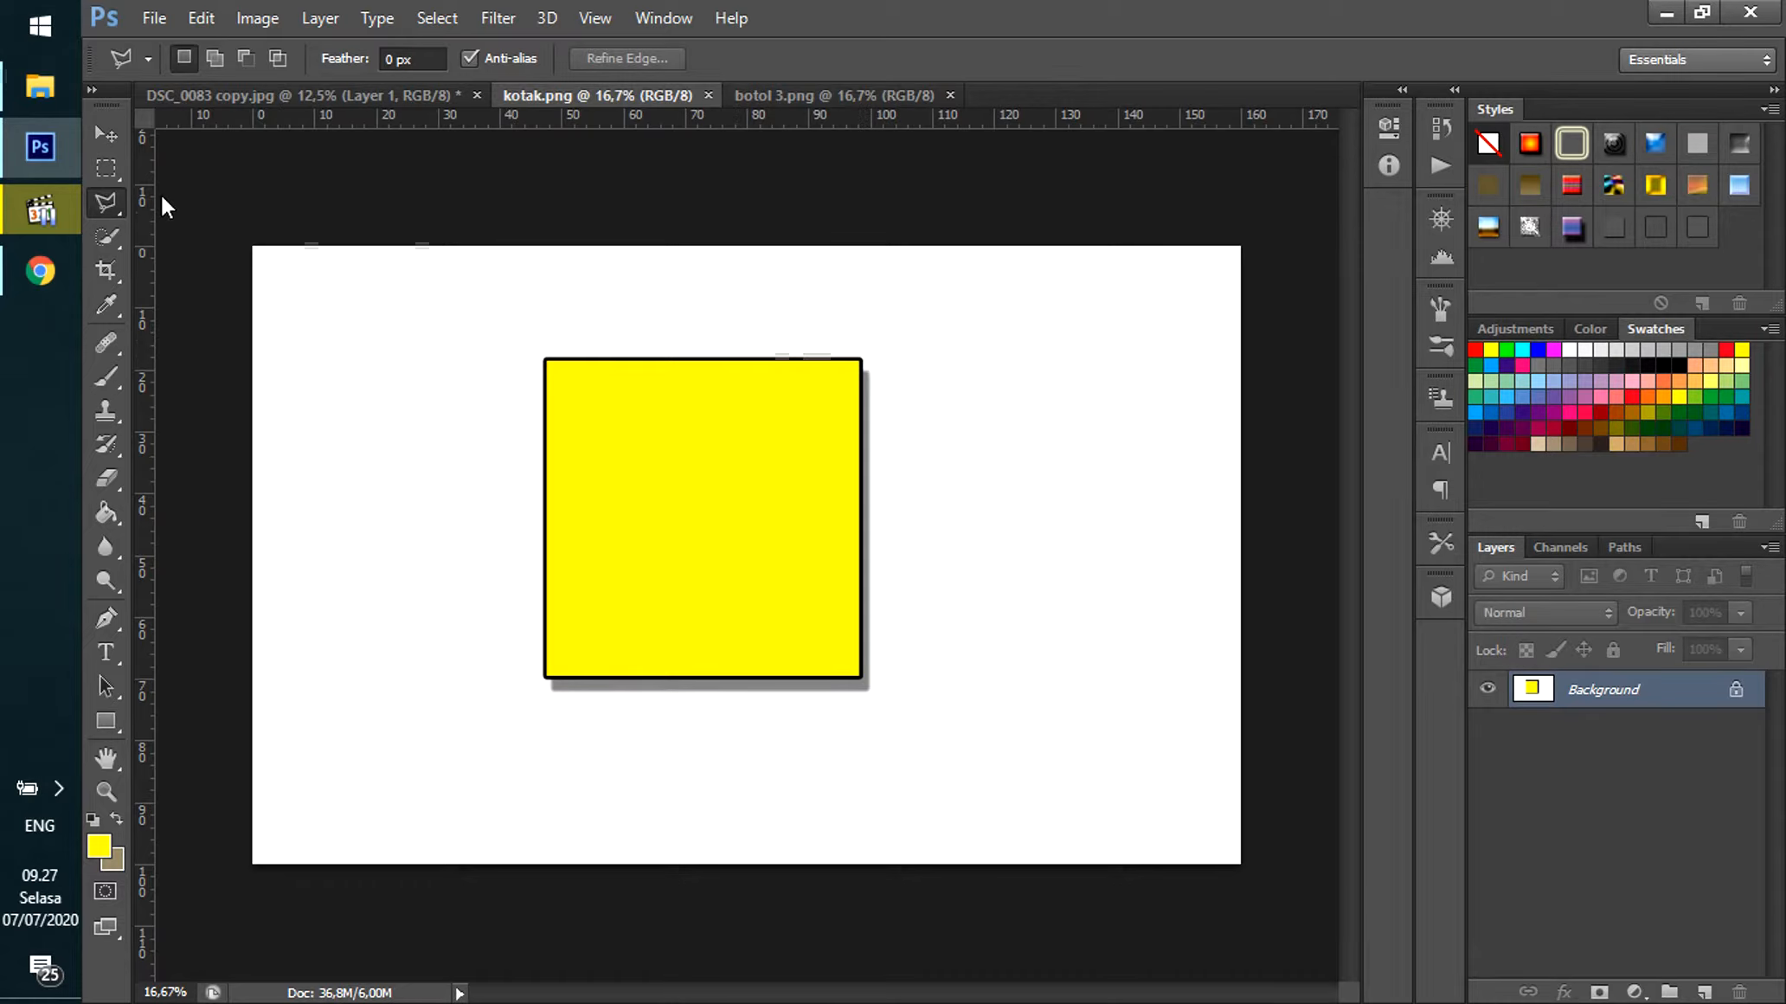
pyautogui.click(112, 194)
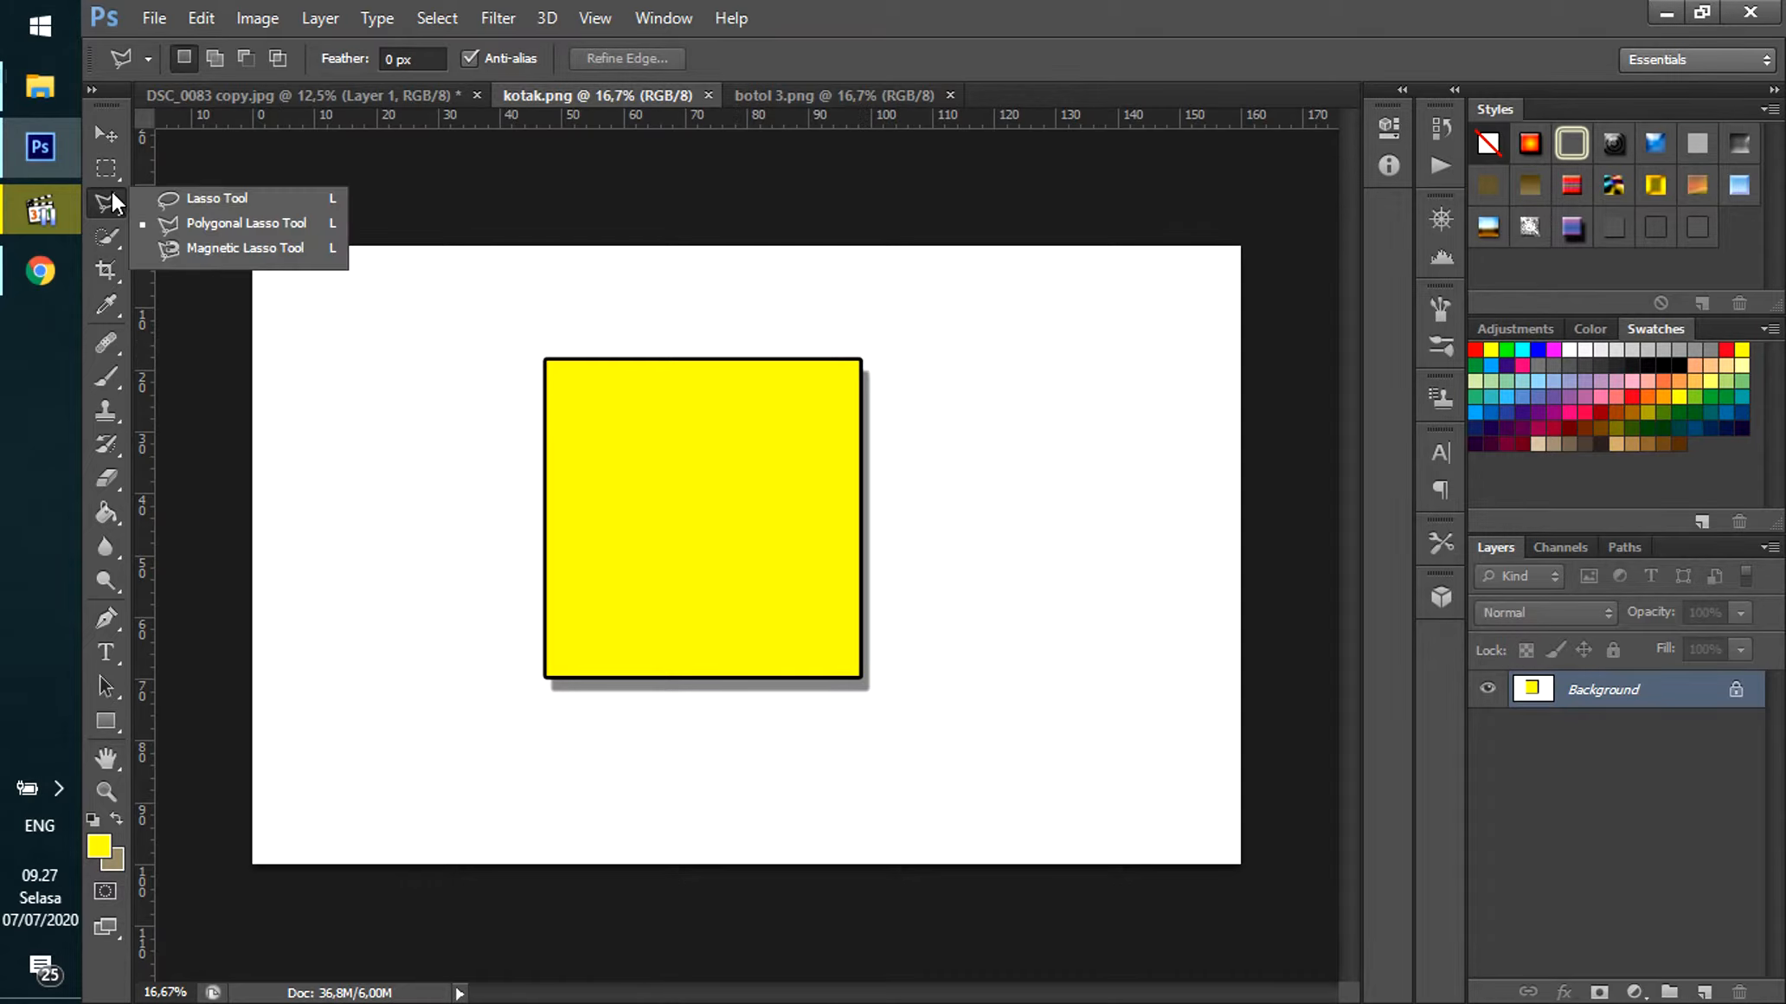
pyautogui.click(240, 223)
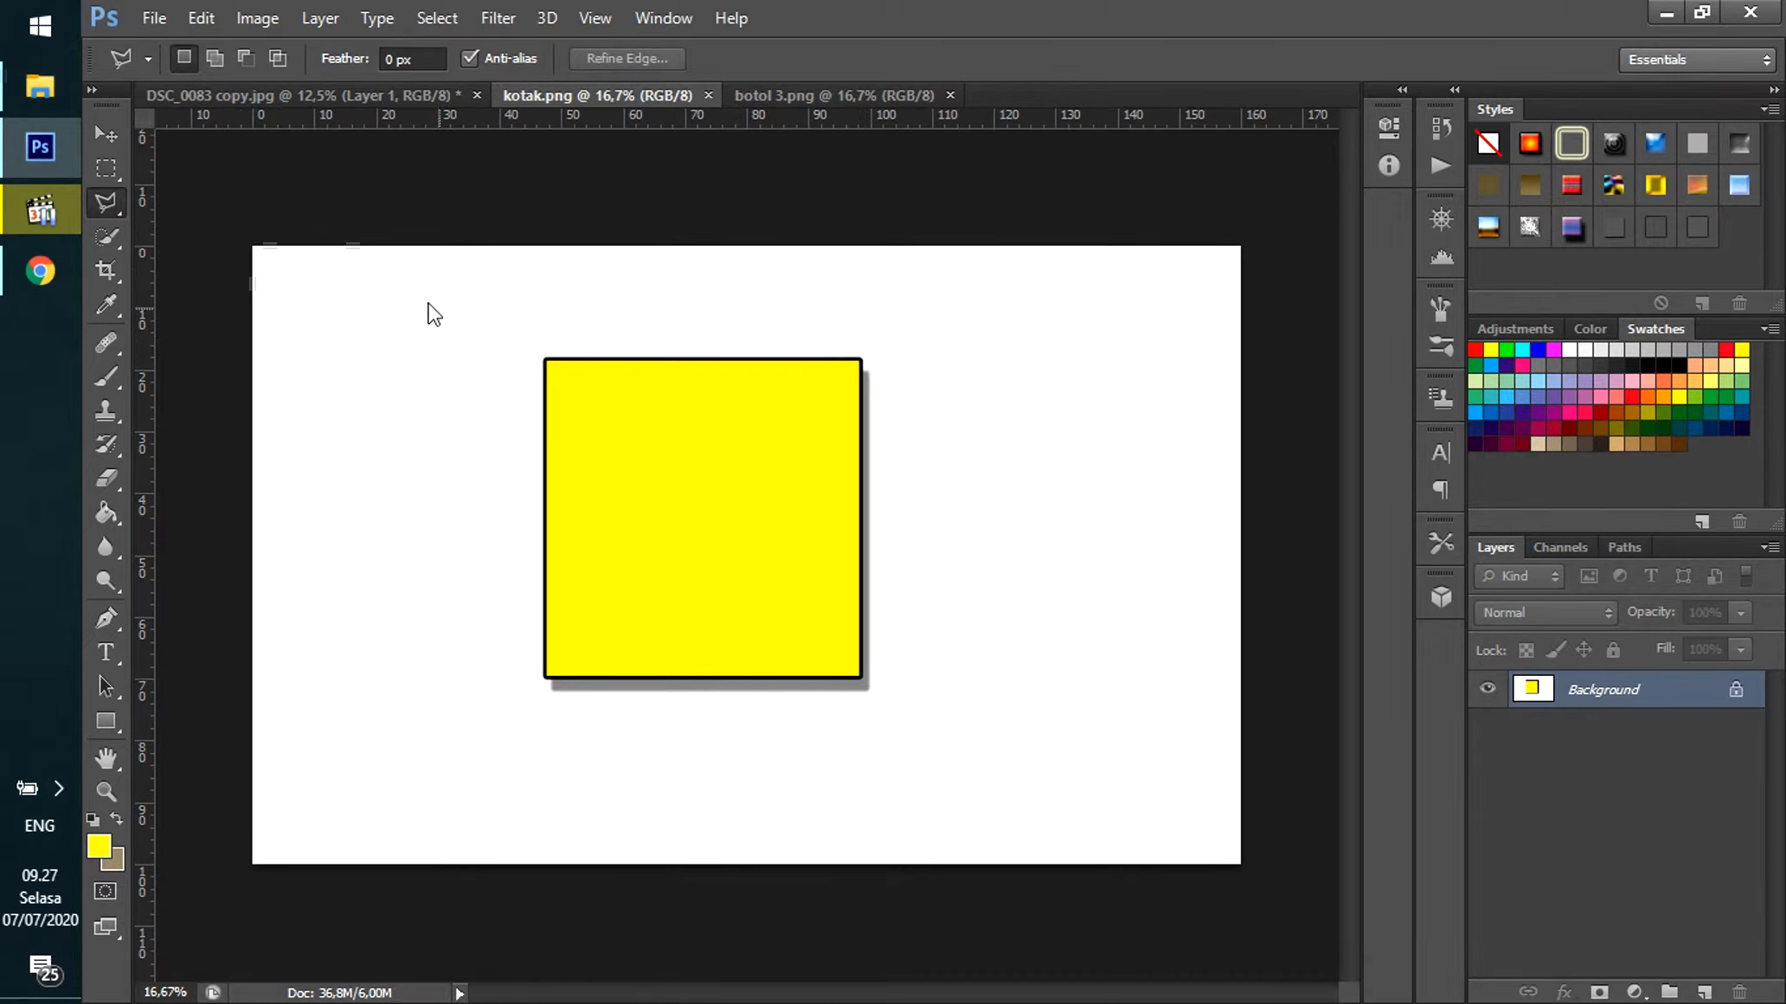
# Outline the yellow square corner by corner with the Polygonal Lasso and close the selection at its starting corner.
pyautogui.click(544, 358)
pyautogui.click(546, 360)
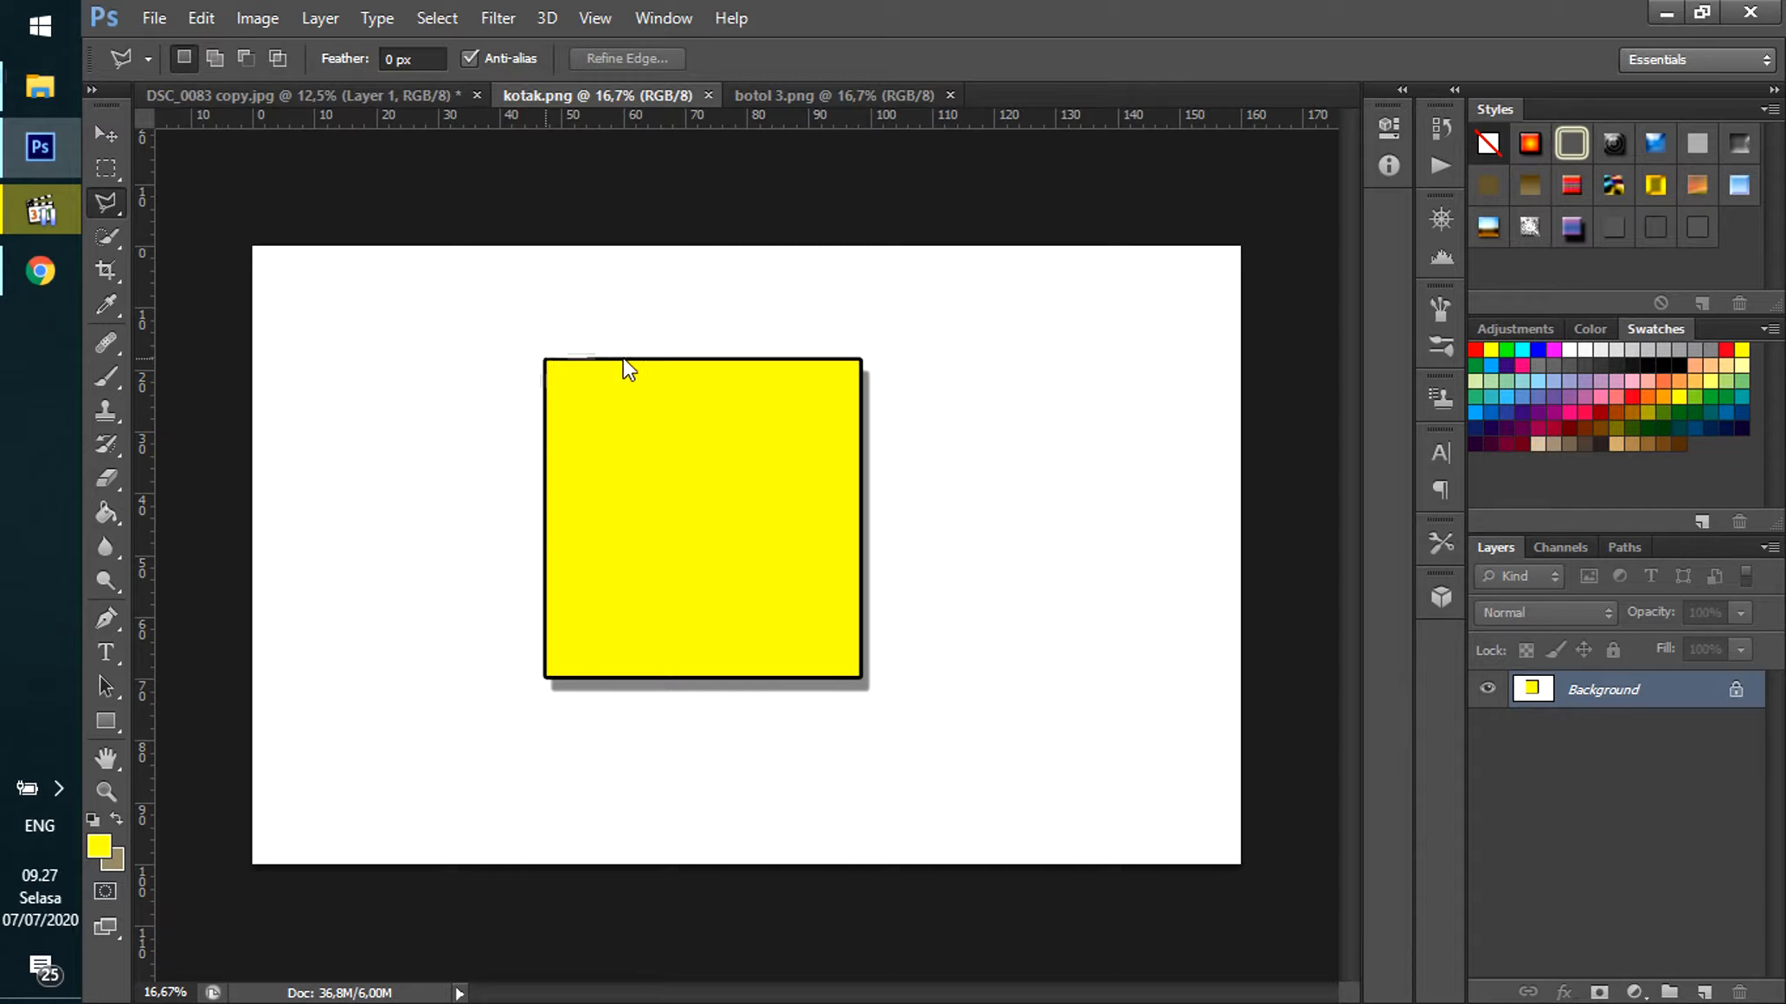
pyautogui.click(861, 360)
pyautogui.press('Escape')
pyautogui.click(863, 678)
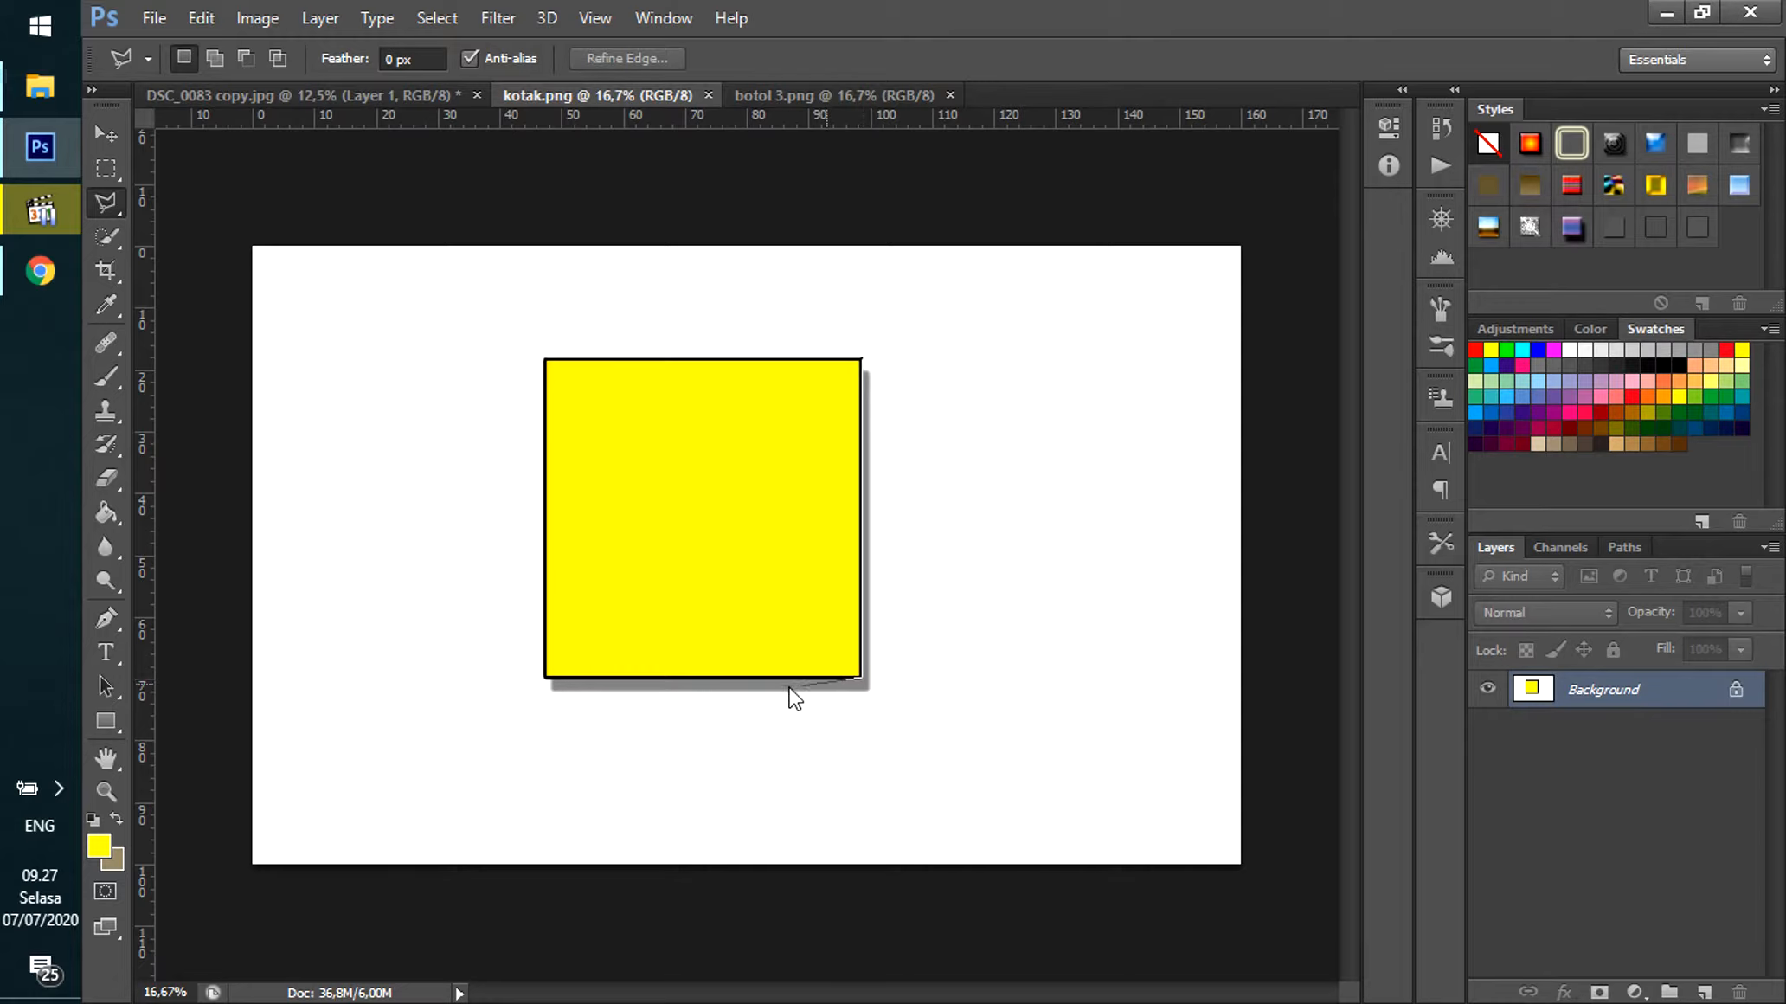
pyautogui.click(544, 679)
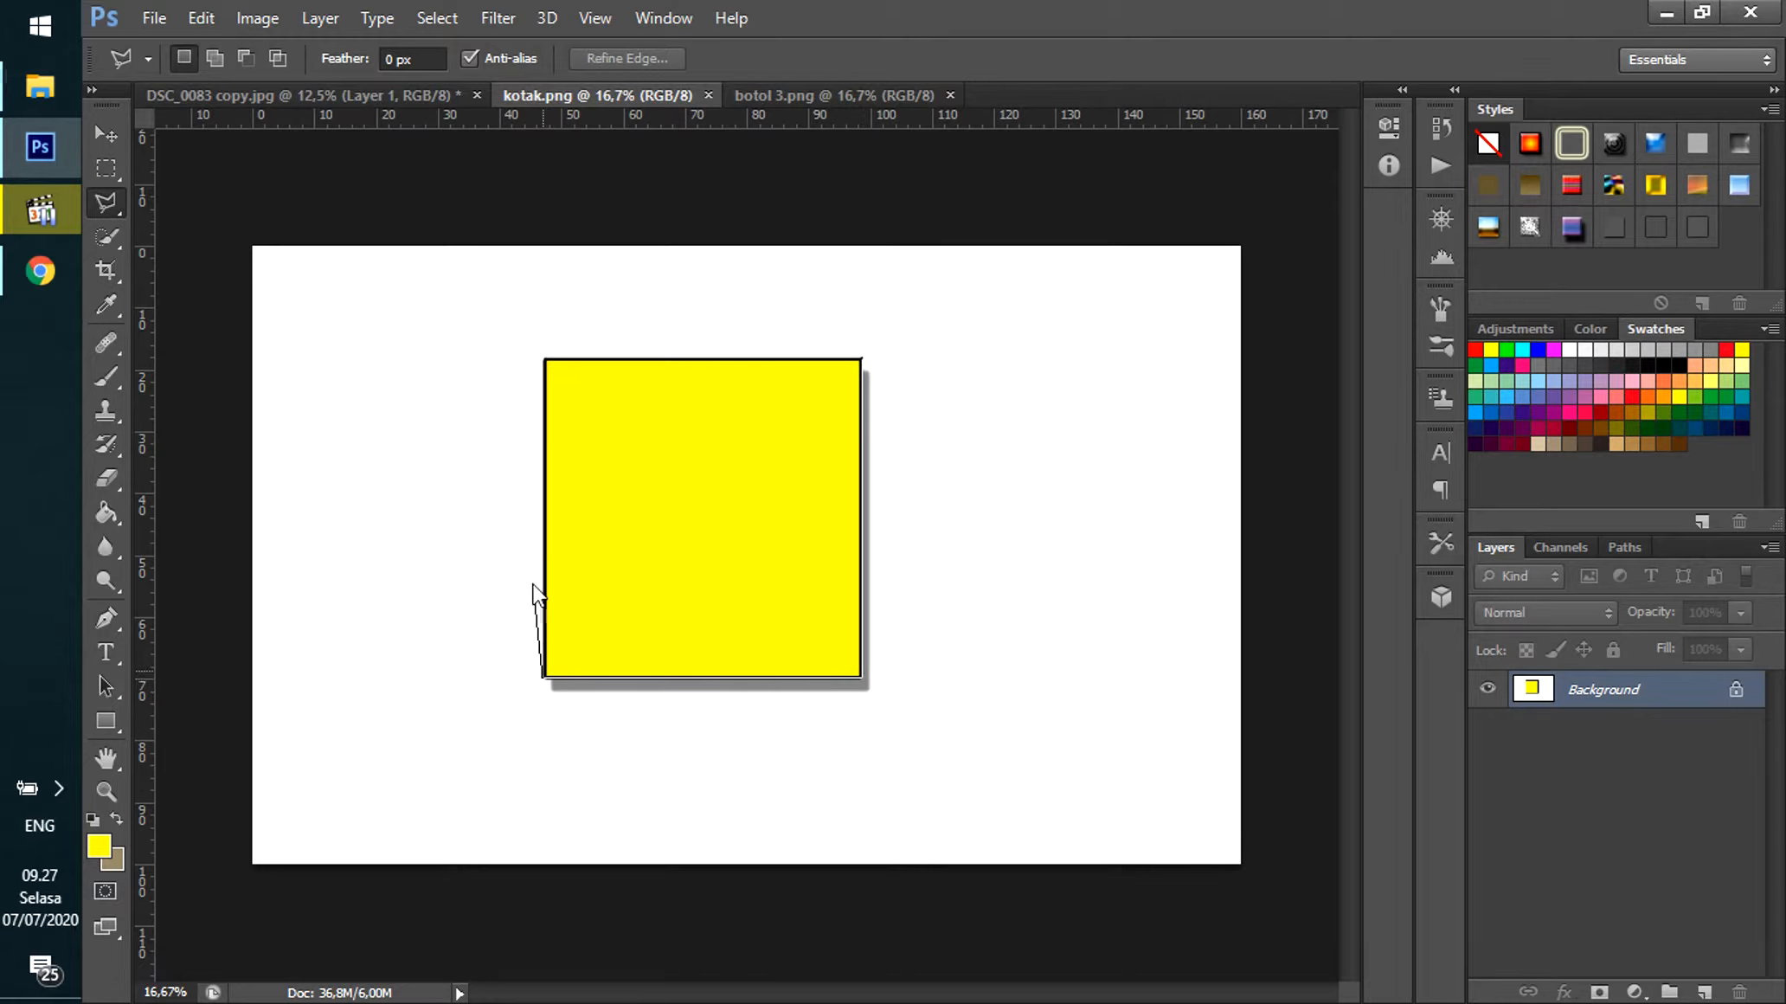
pyautogui.click(544, 360)
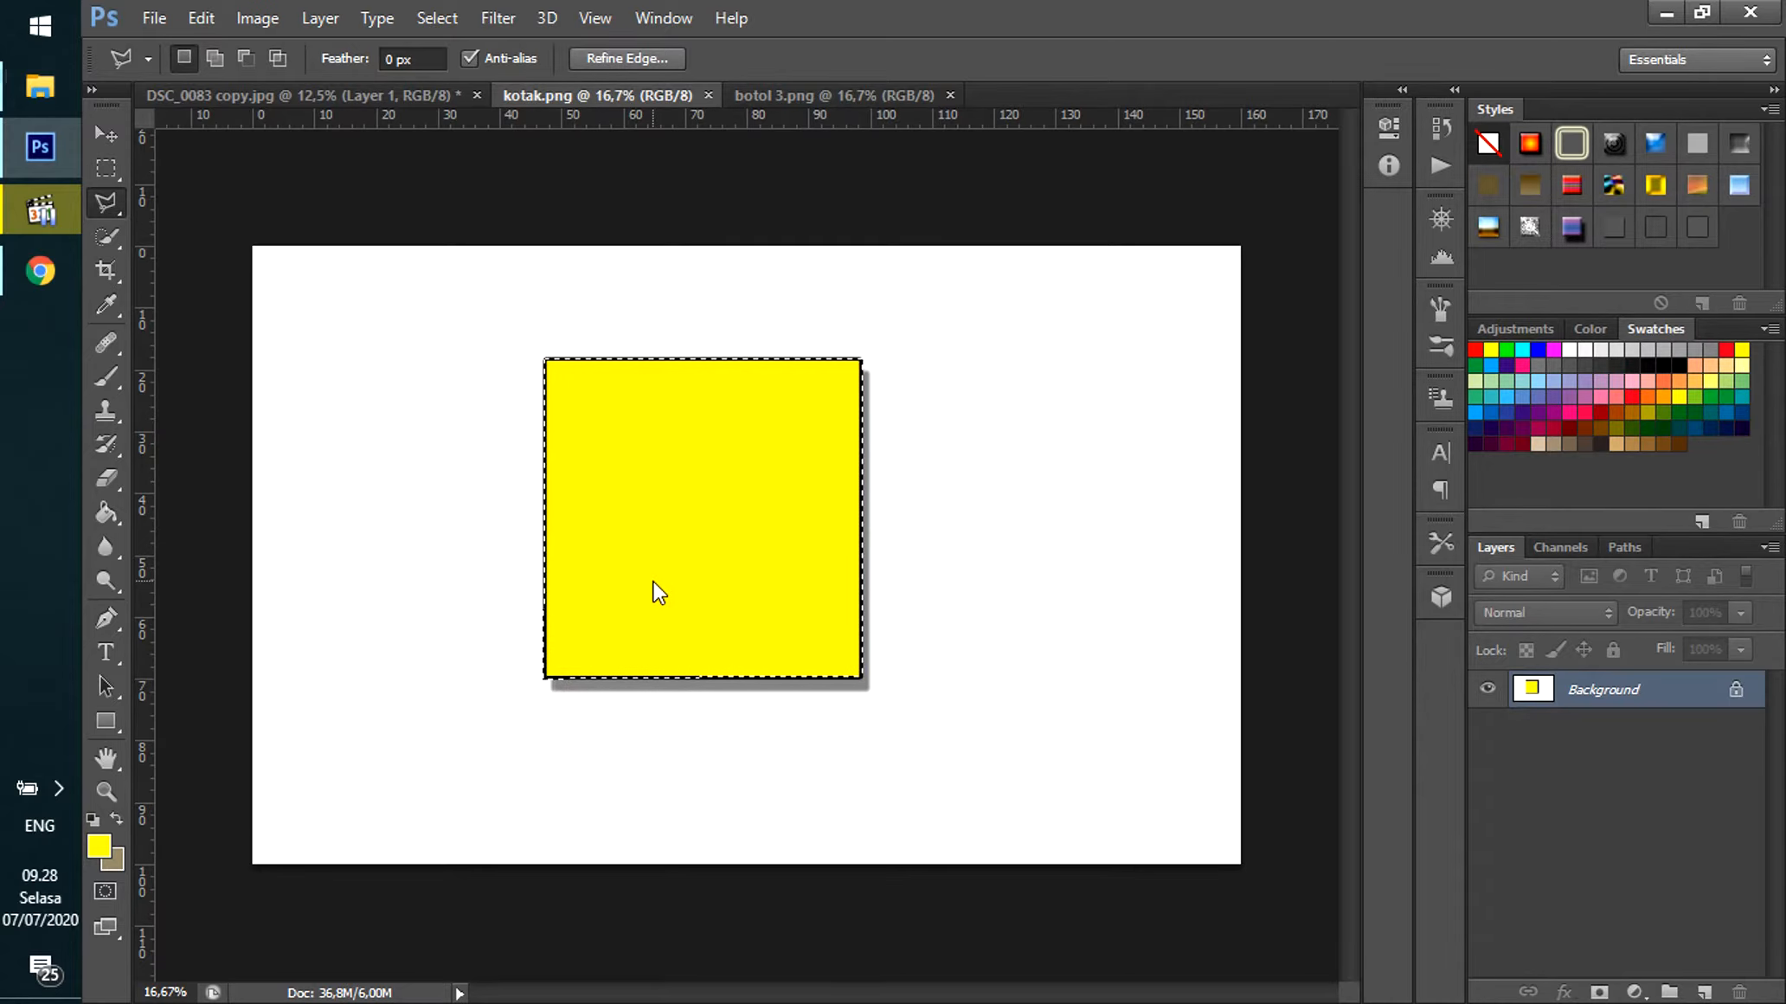
# Copy the selected yellow square from the Background to a new layer and keep that layer active.
pyautogui.hotkey('ctrl', 'j')
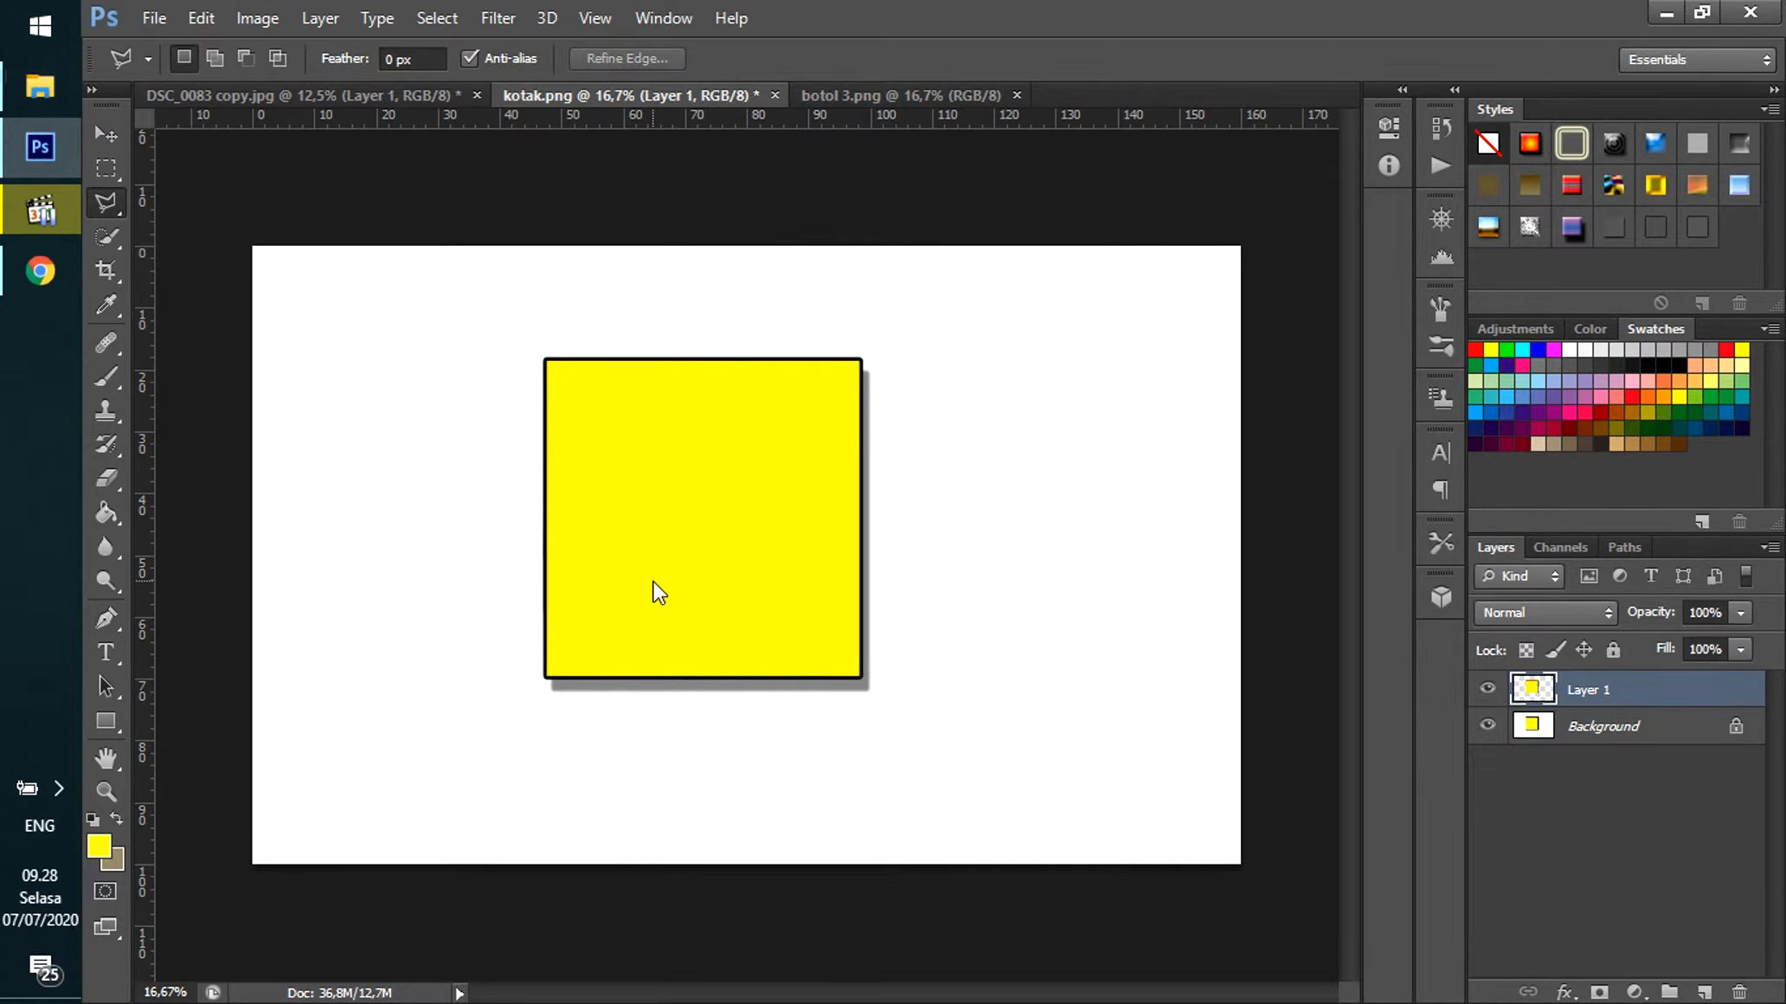
pyautogui.click(1567, 724)
pyautogui.click(1600, 690)
# Hide the Background layer and move the yellow square copy slightly downward with the Move Tool.
pyautogui.click(1488, 725)
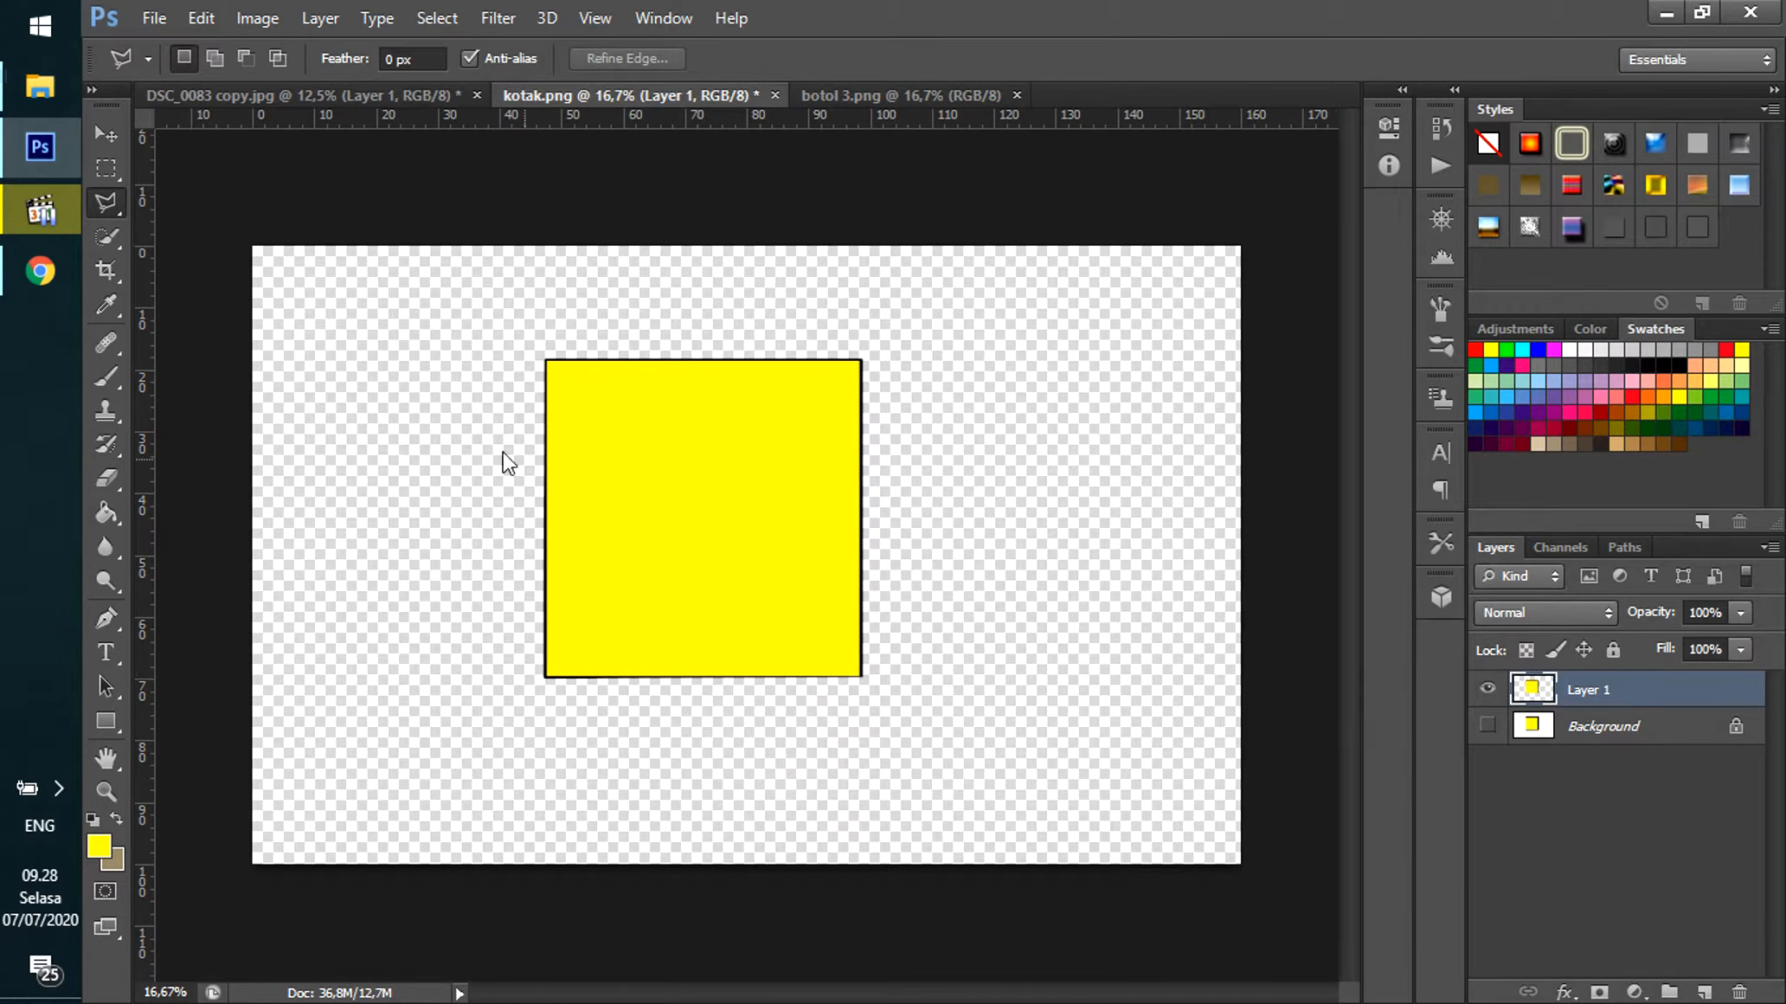
pyautogui.click(103, 135)
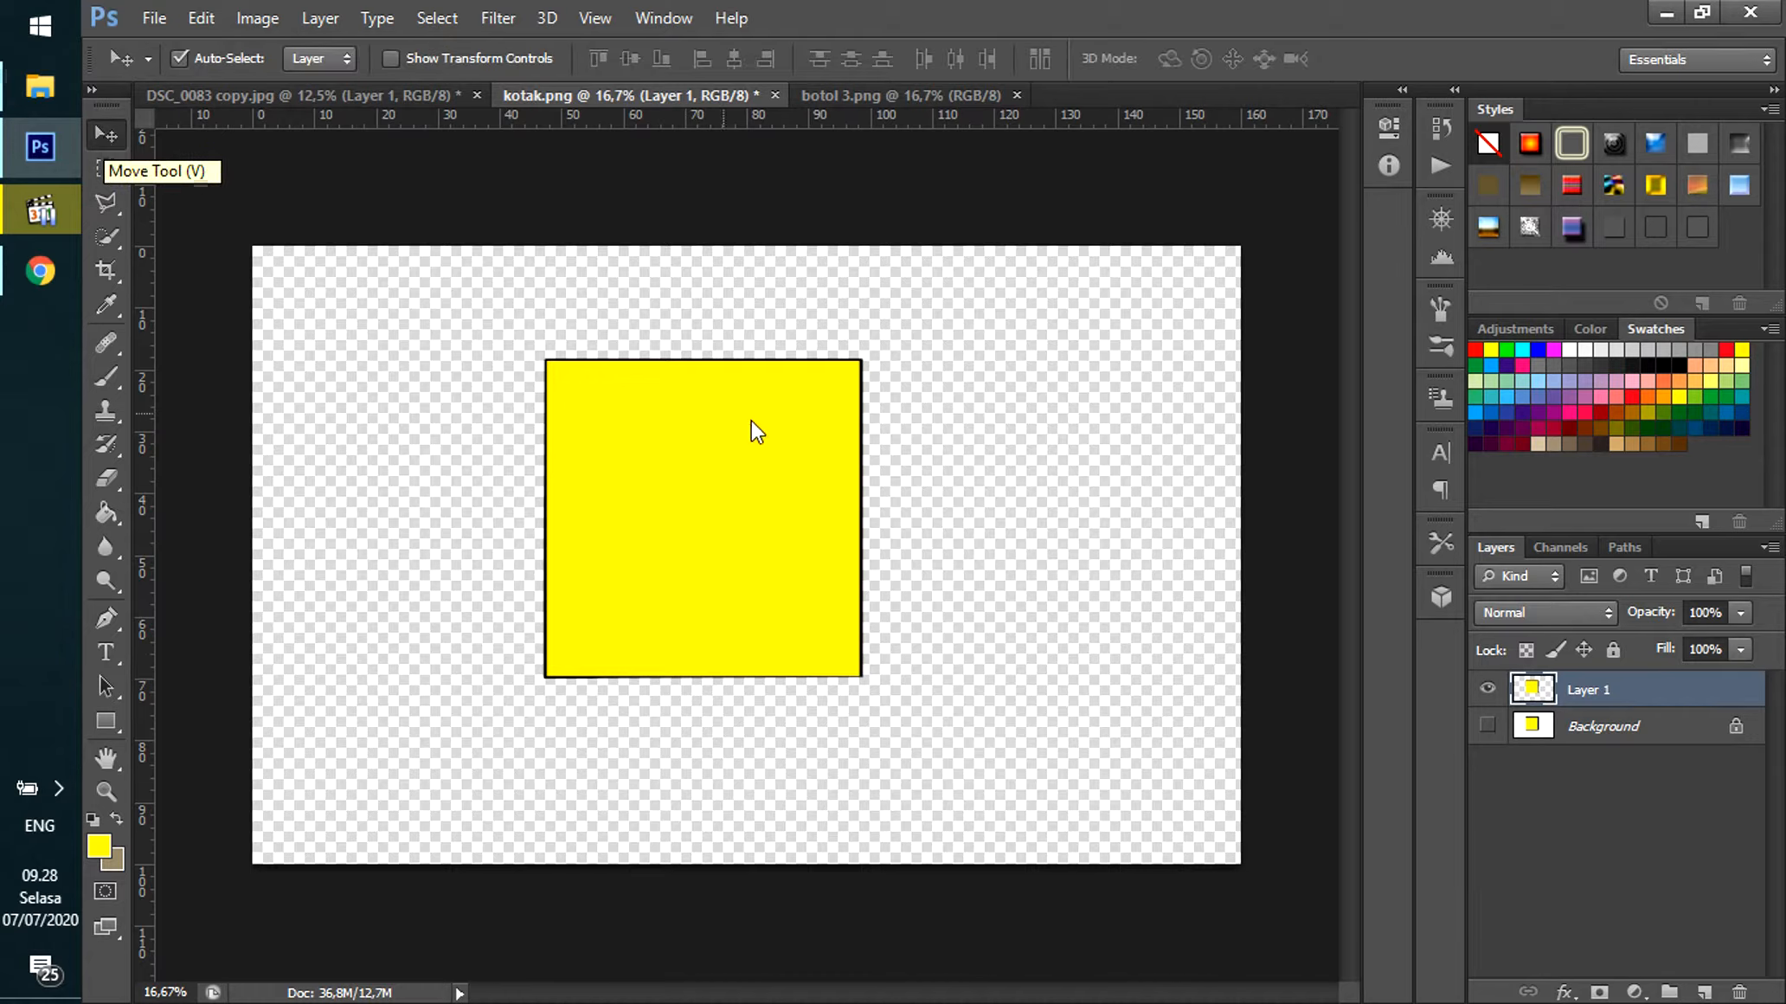
pyautogui.moveTo(694, 518); pyautogui.dragTo(729, 513)
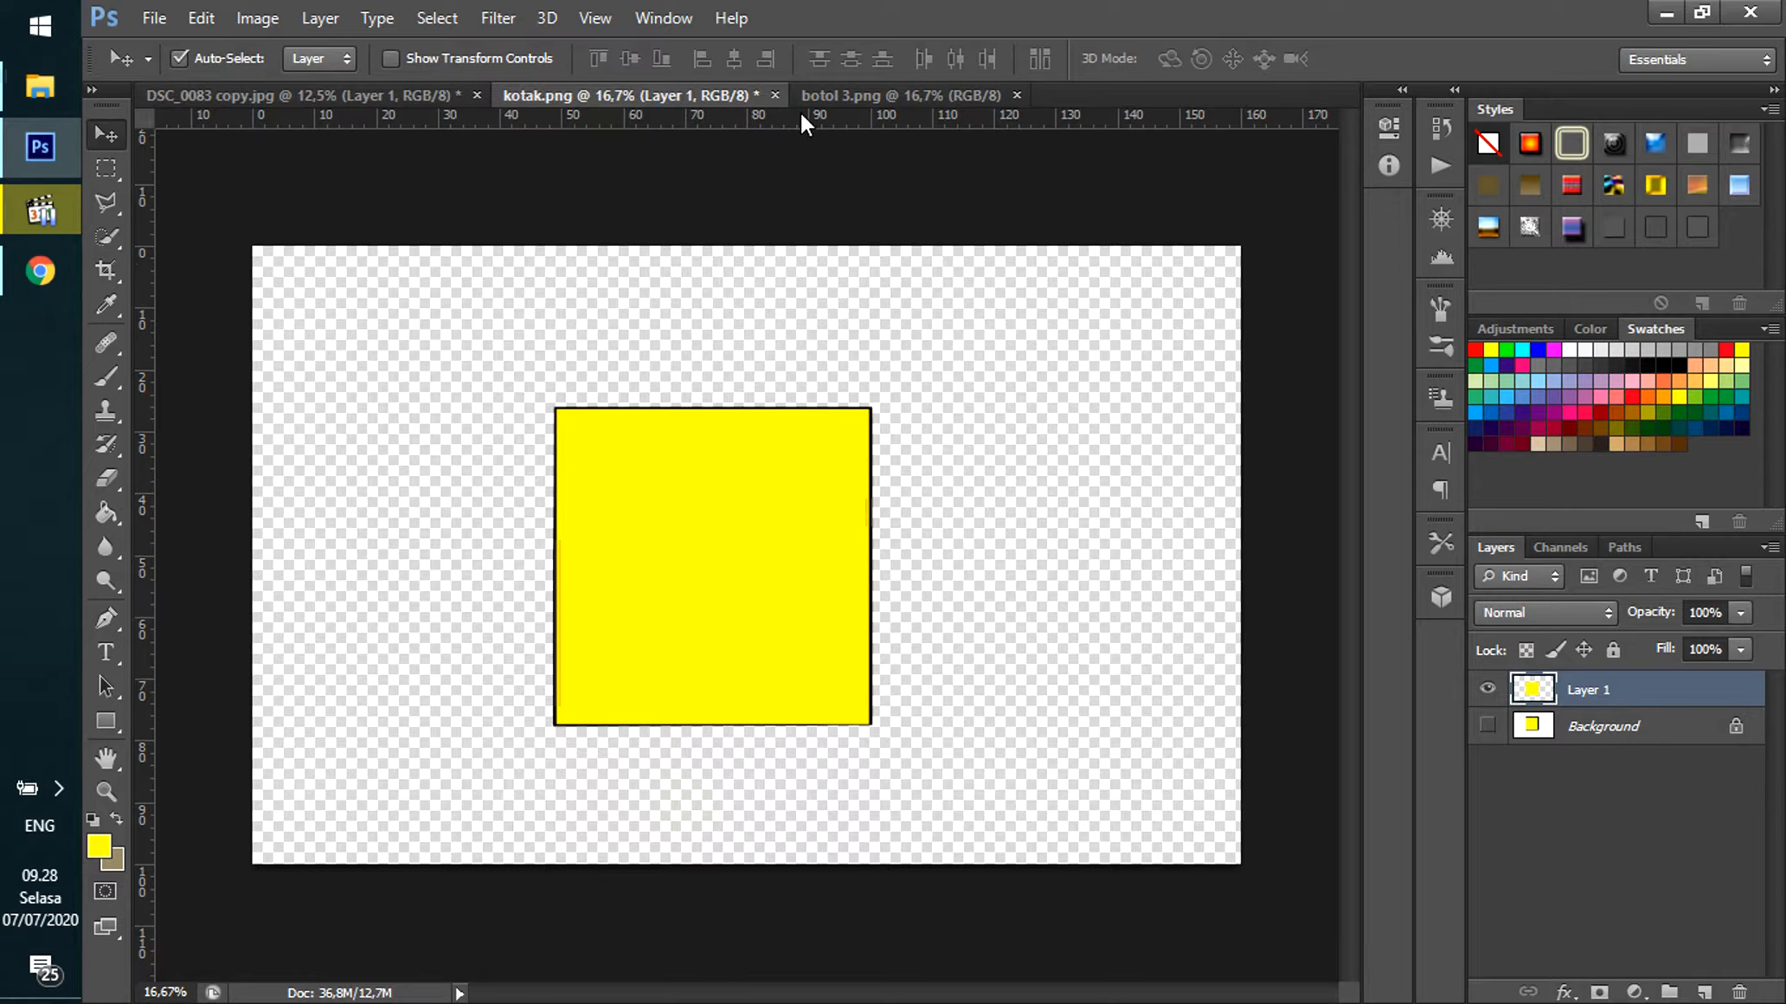
# Clear the existing selection around the honey jar in botol 3.png and activate the Magnetic Lasso Tool.
pyautogui.click(96, 168)
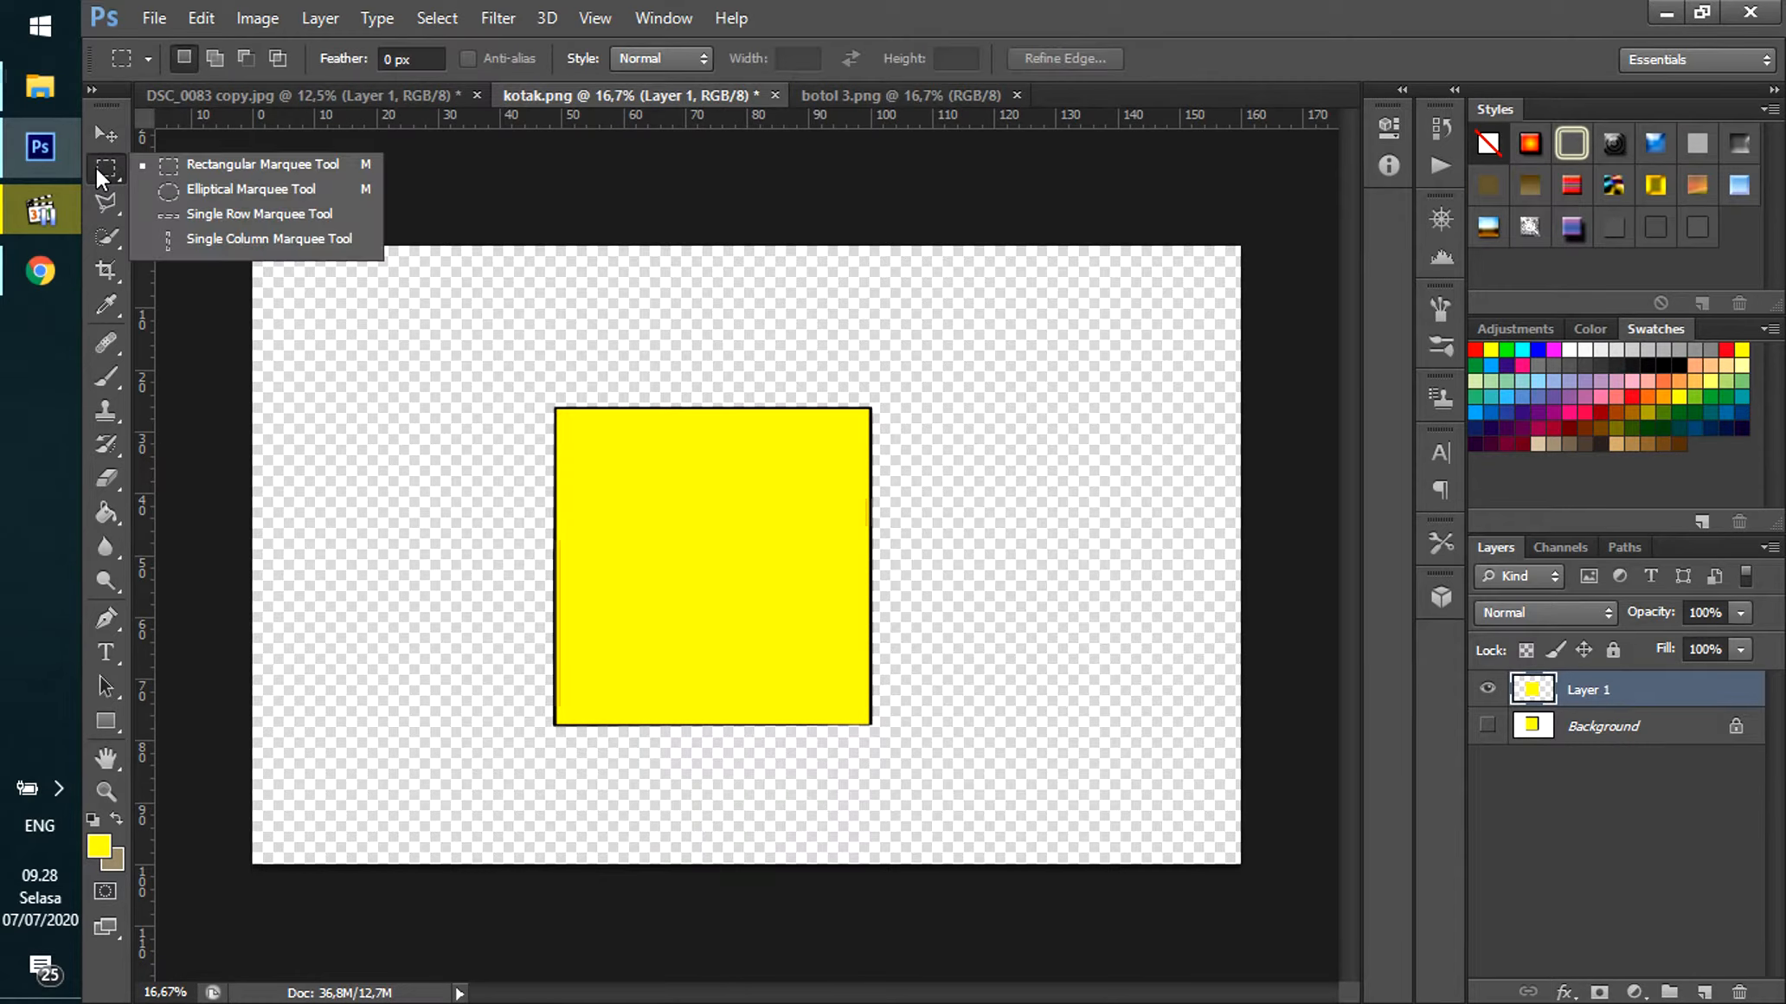
pyautogui.click(100, 197)
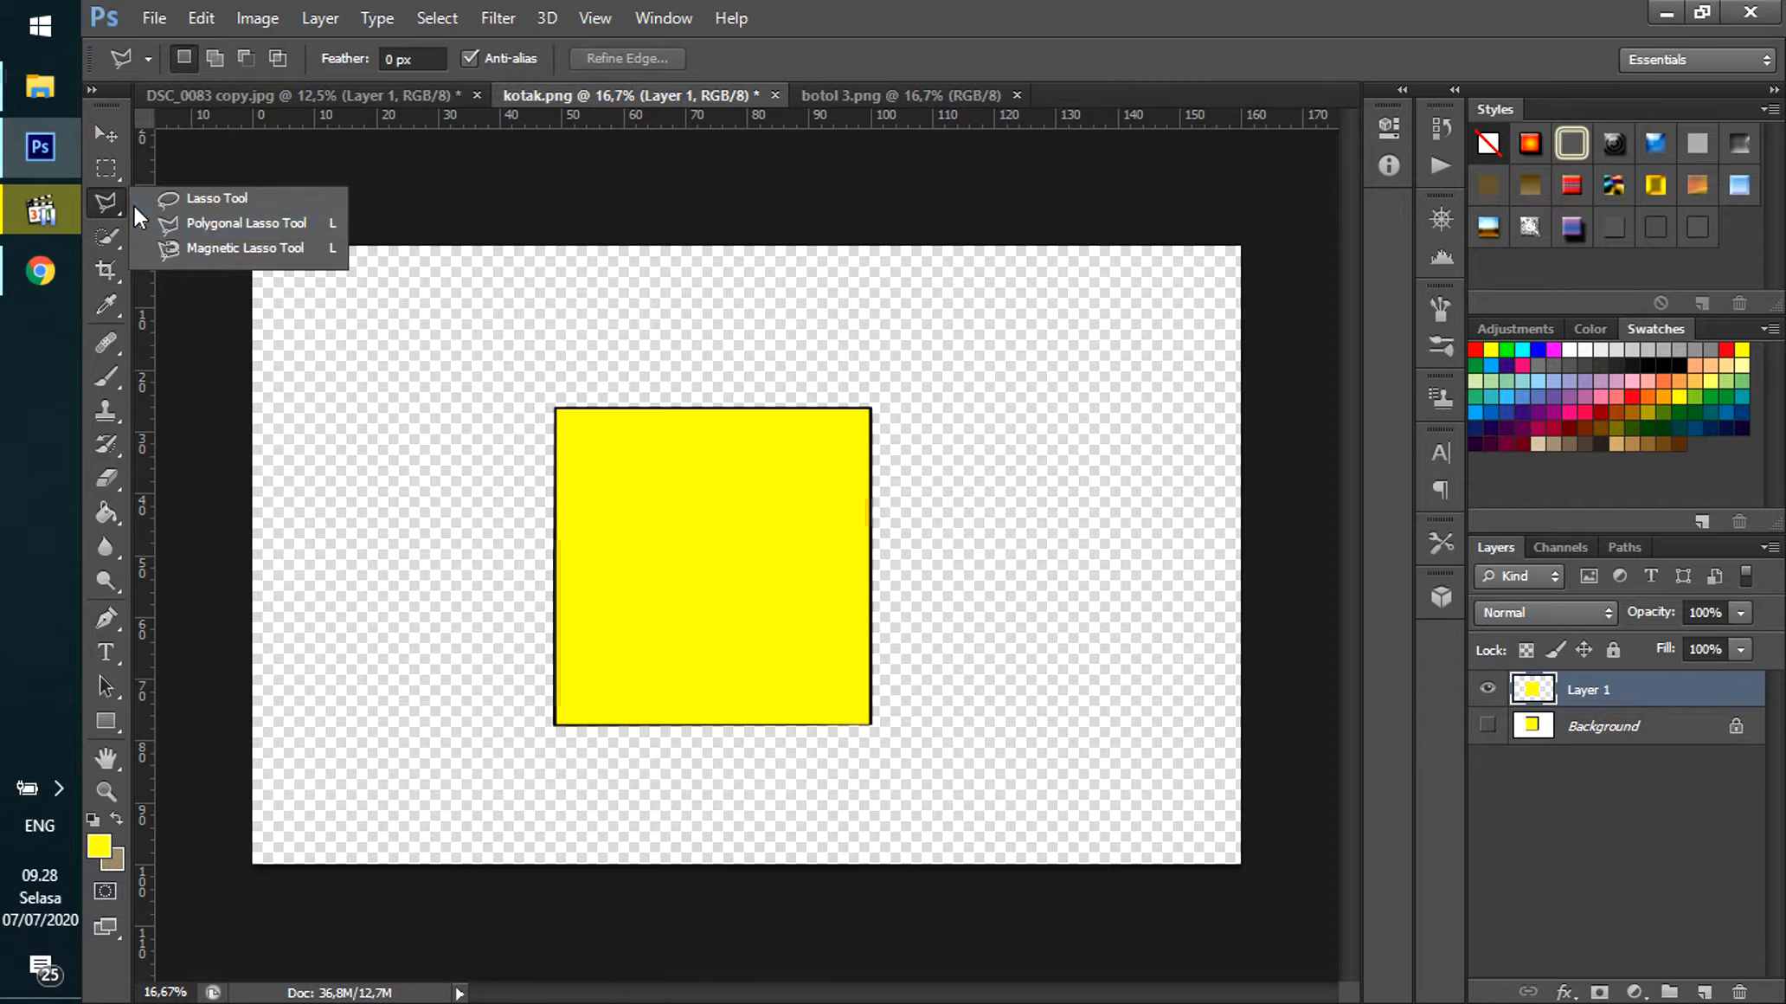
pyautogui.click(227, 248)
pyautogui.click(857, 94)
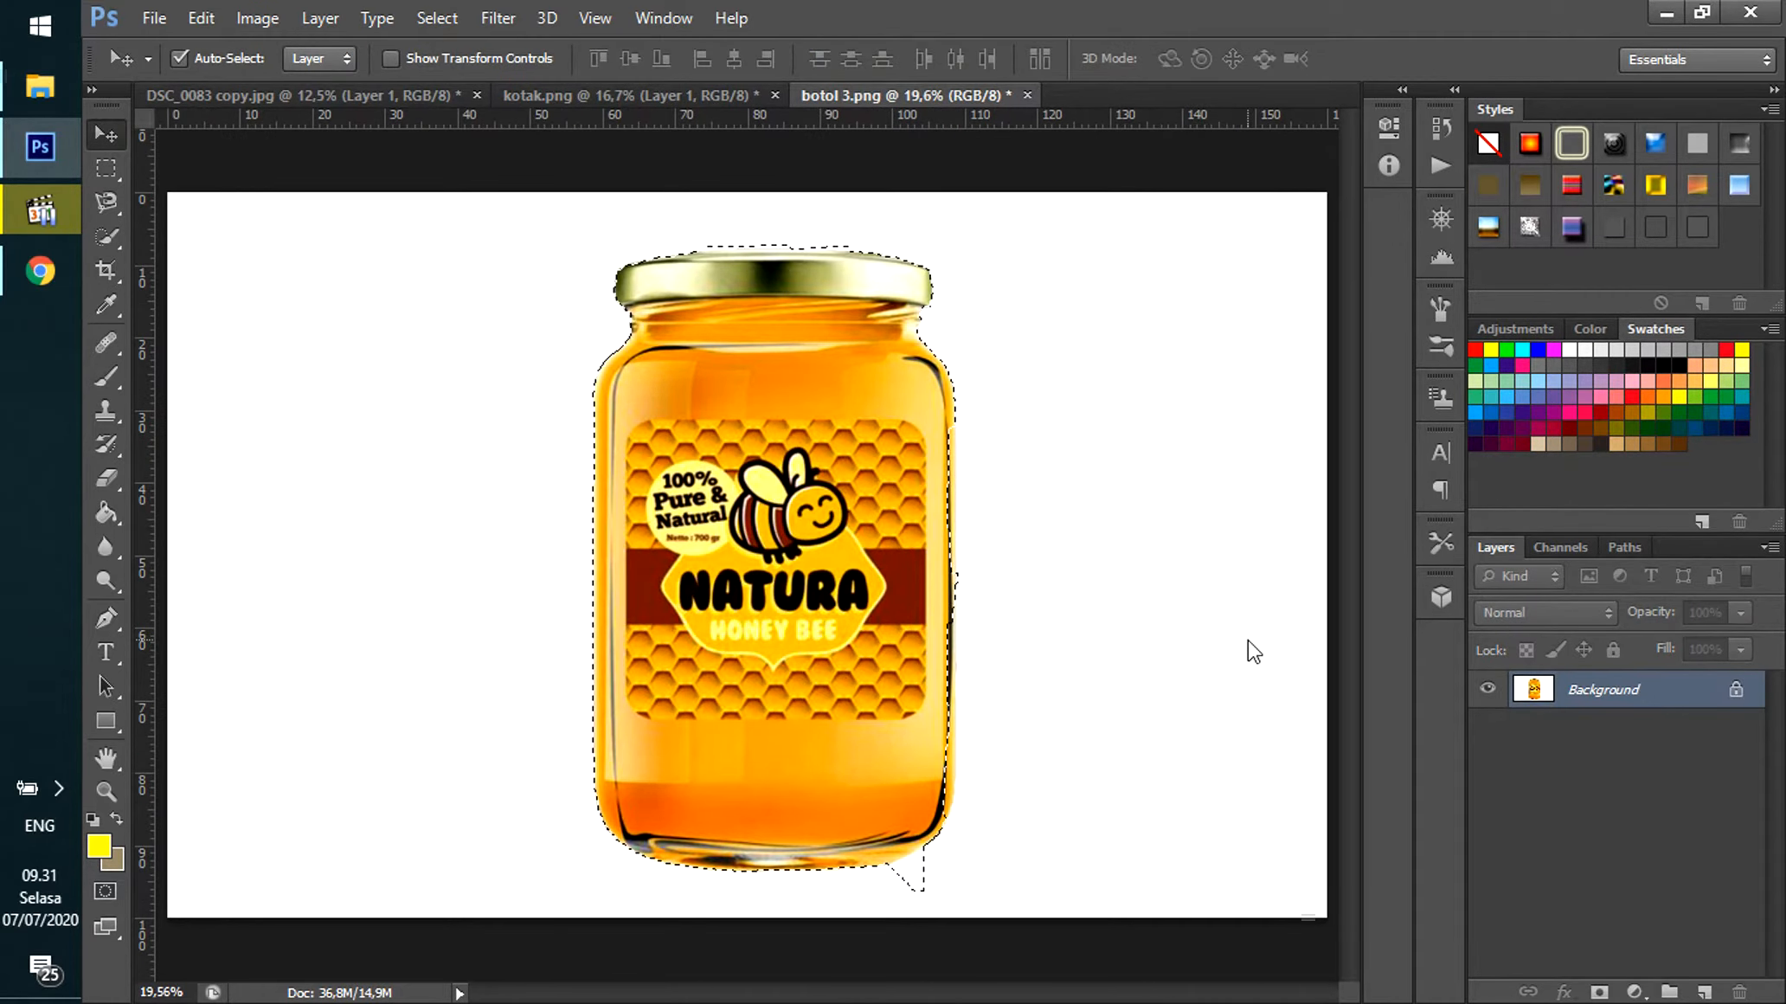
pyautogui.hotkey('ctrl', 'd')
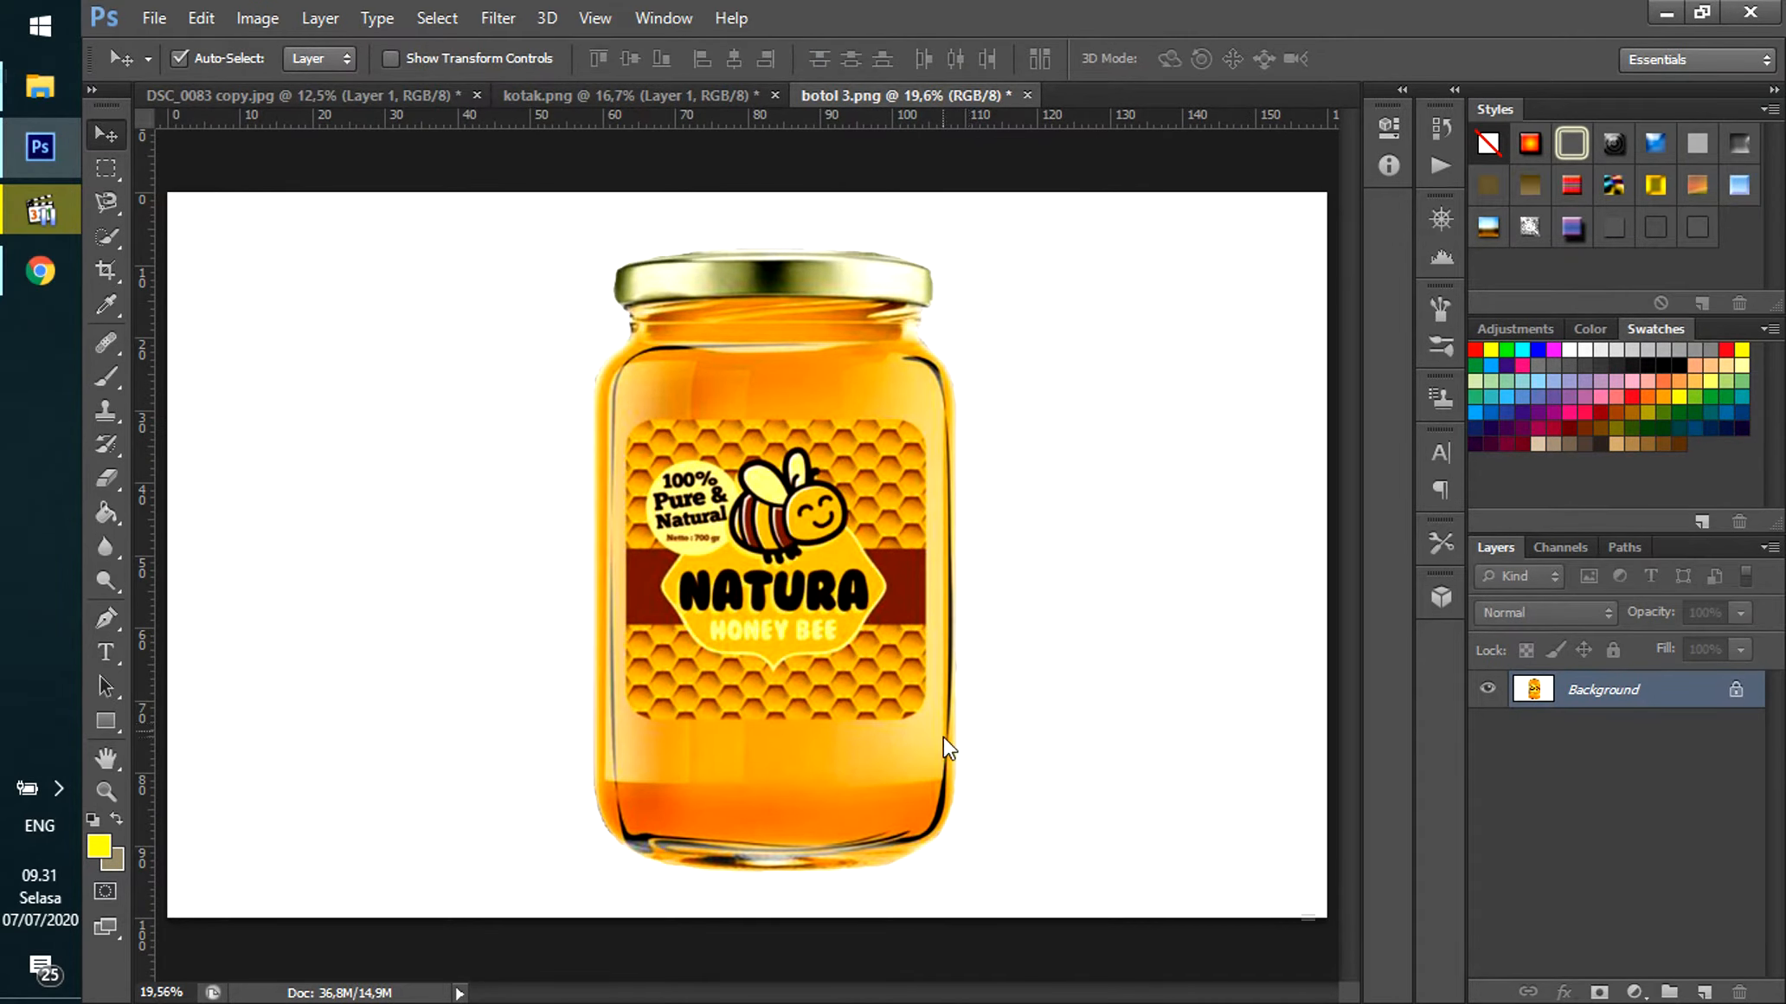
pyautogui.click(105, 790)
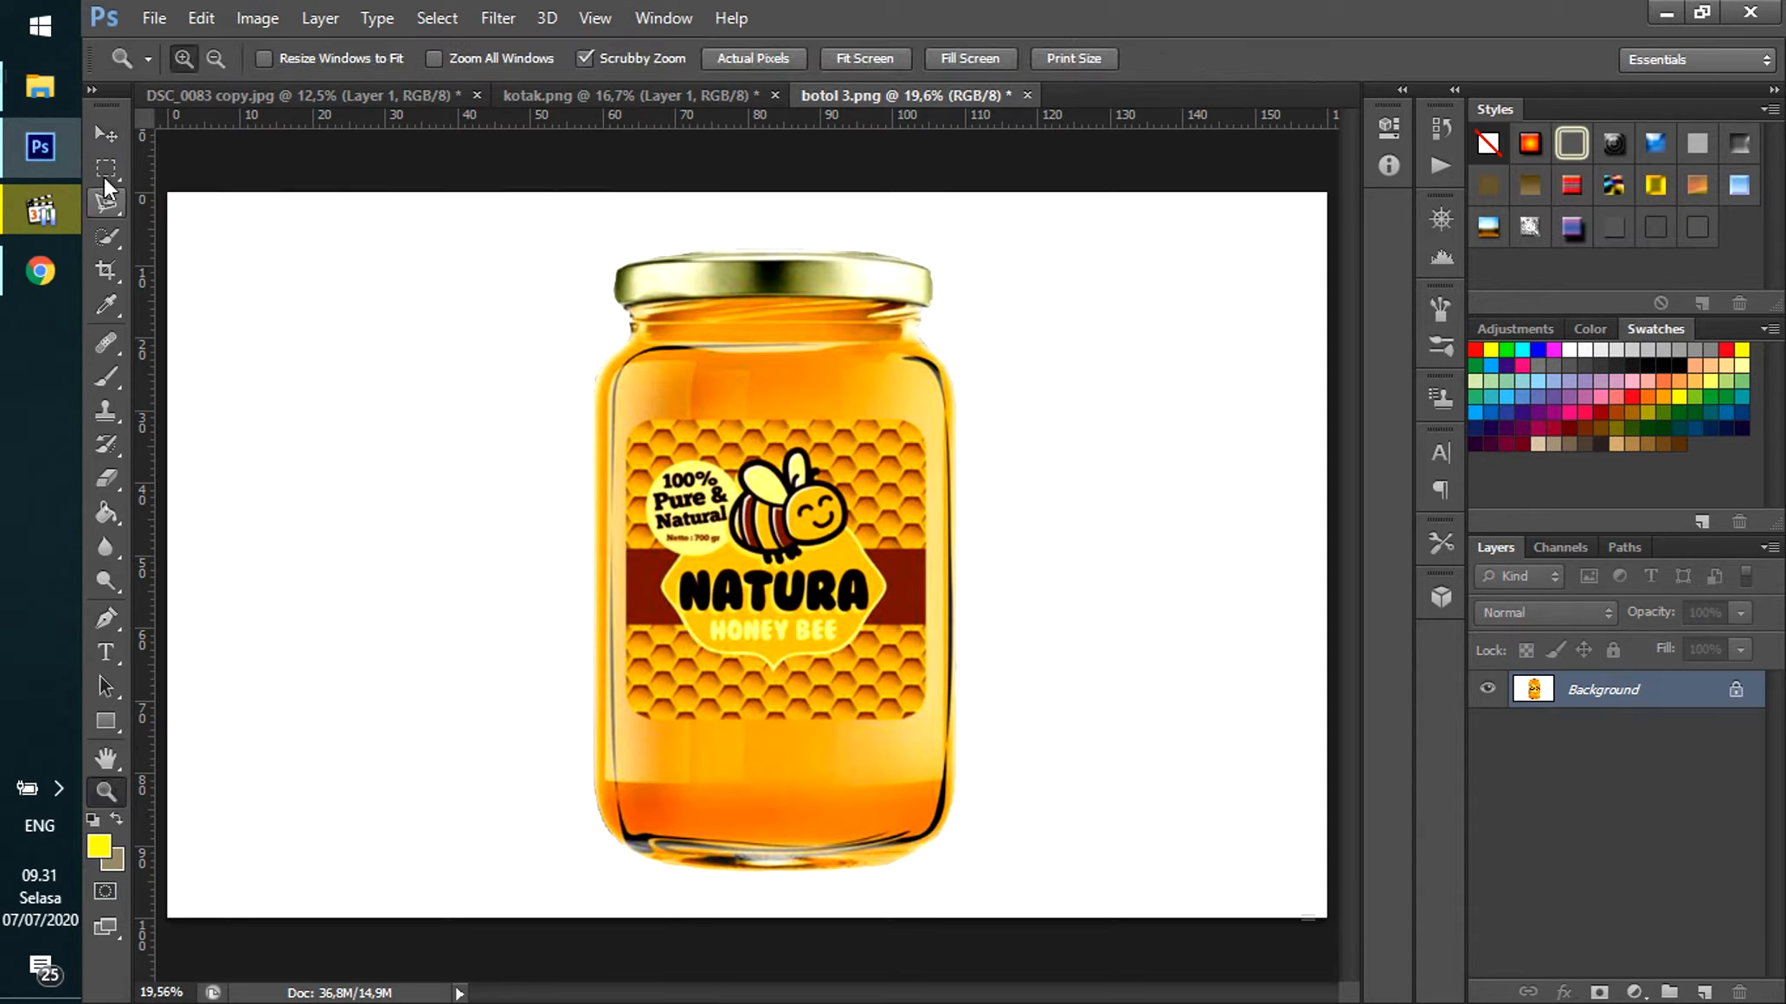
pyautogui.moveTo(110, 193); pyautogui.dragTo(168, 246)
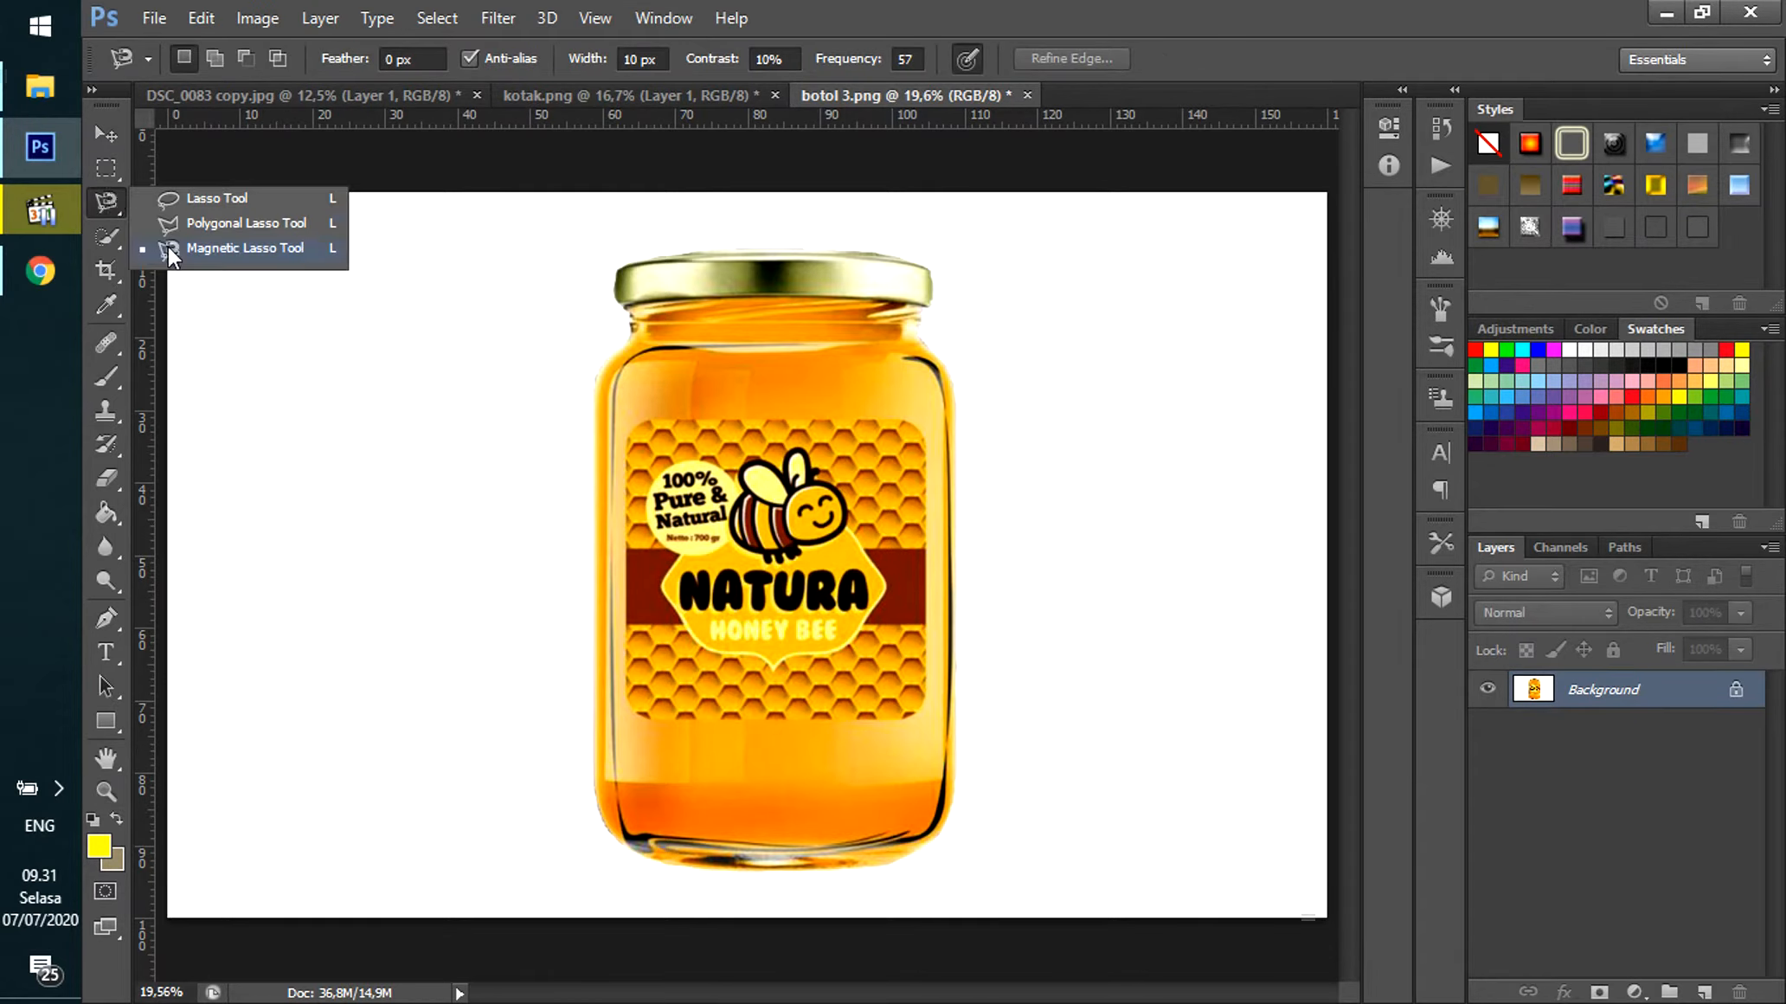
pyautogui.click(232, 246)
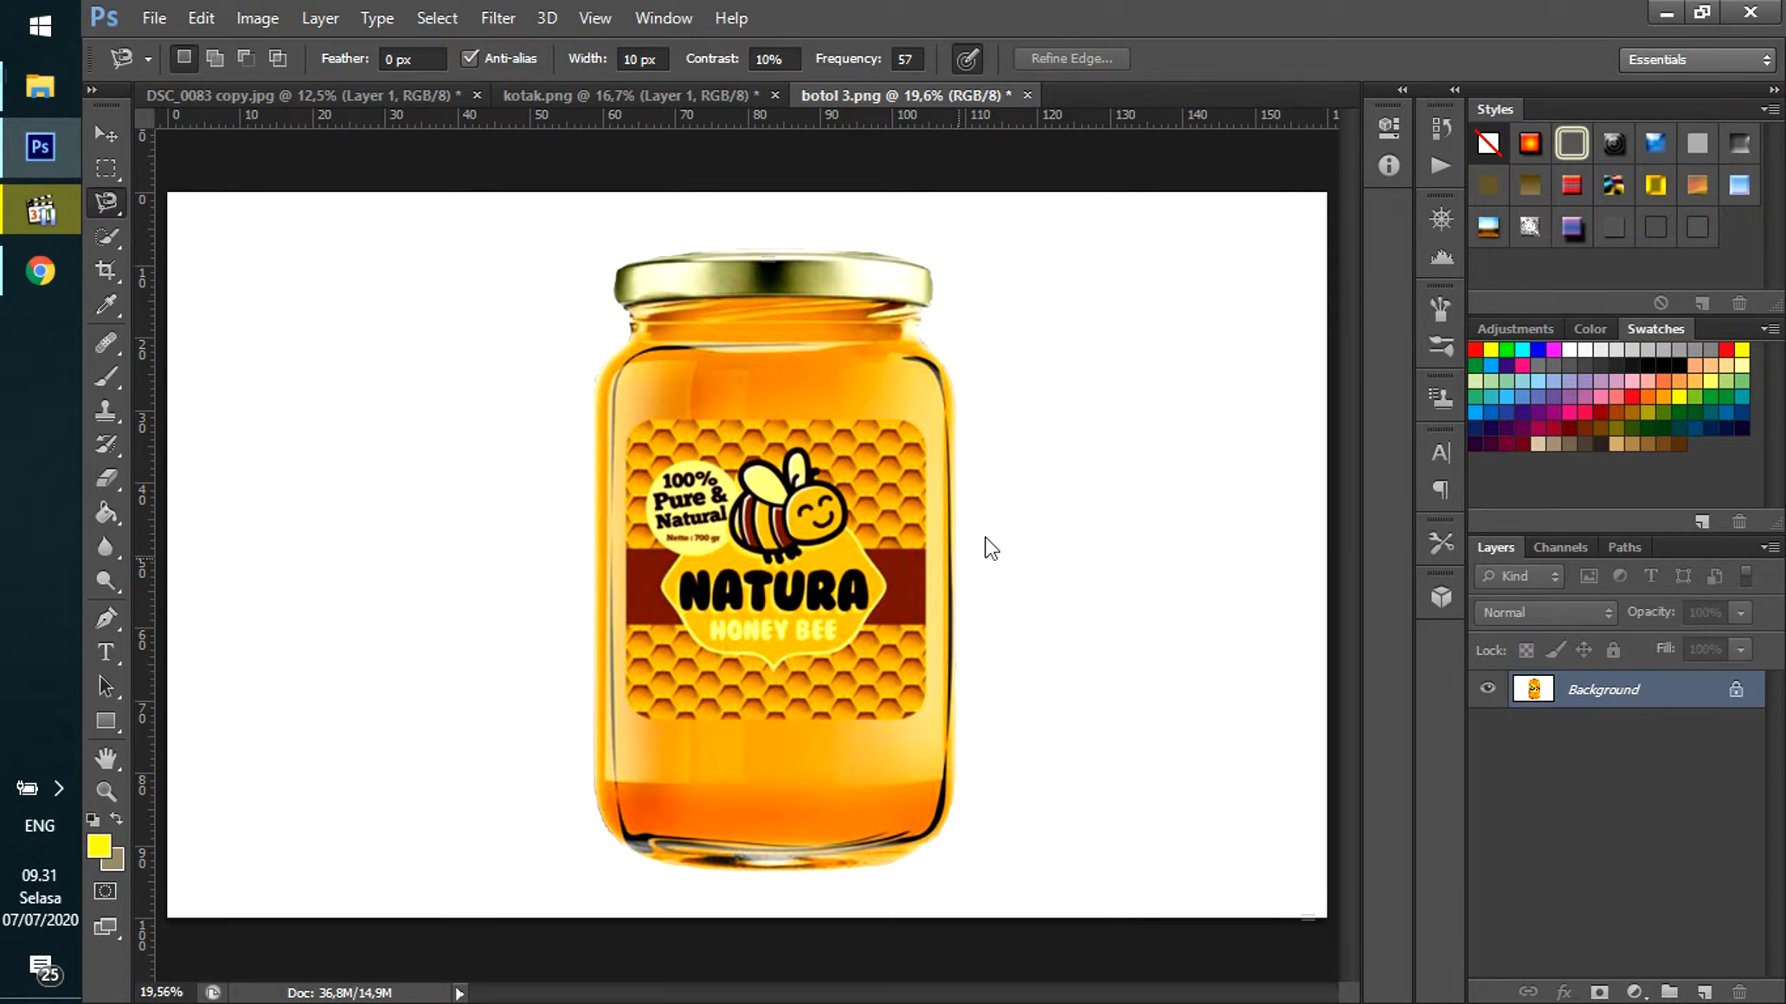
# Zoom in to 66.67% on the upper right edge of the honey jar.
pyautogui.click(104, 791)
pyautogui.click(986, 597)
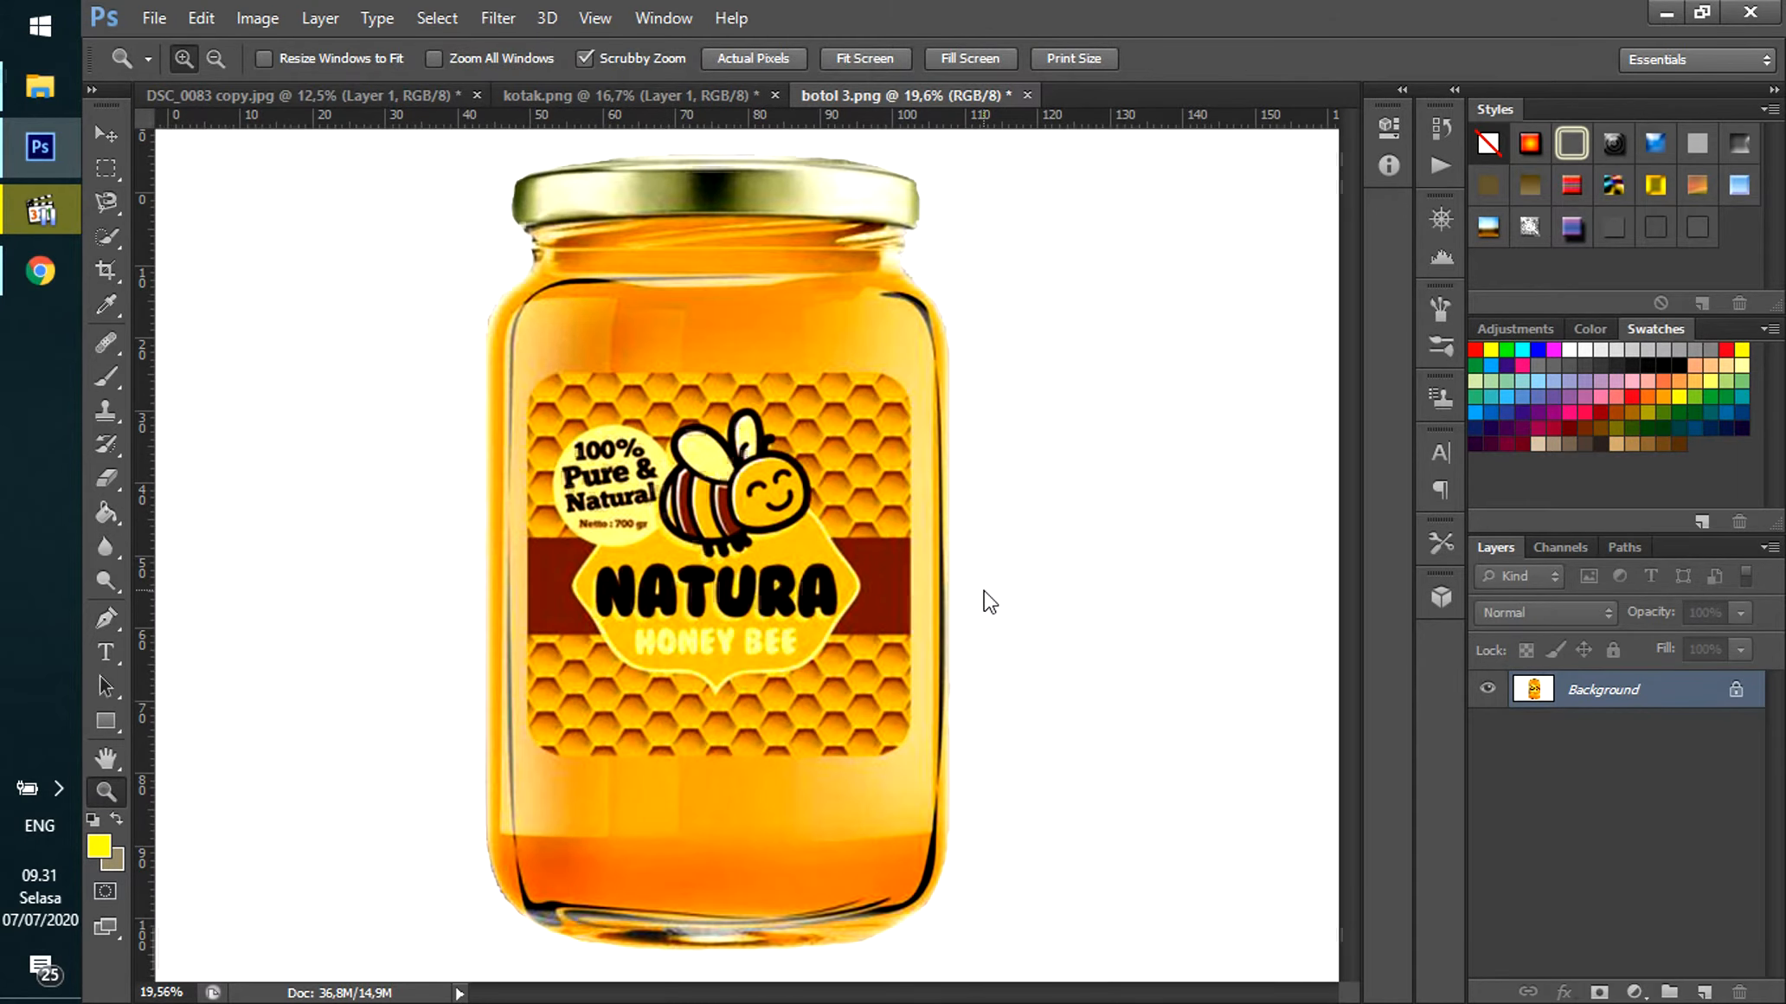
pyautogui.click(995, 557)
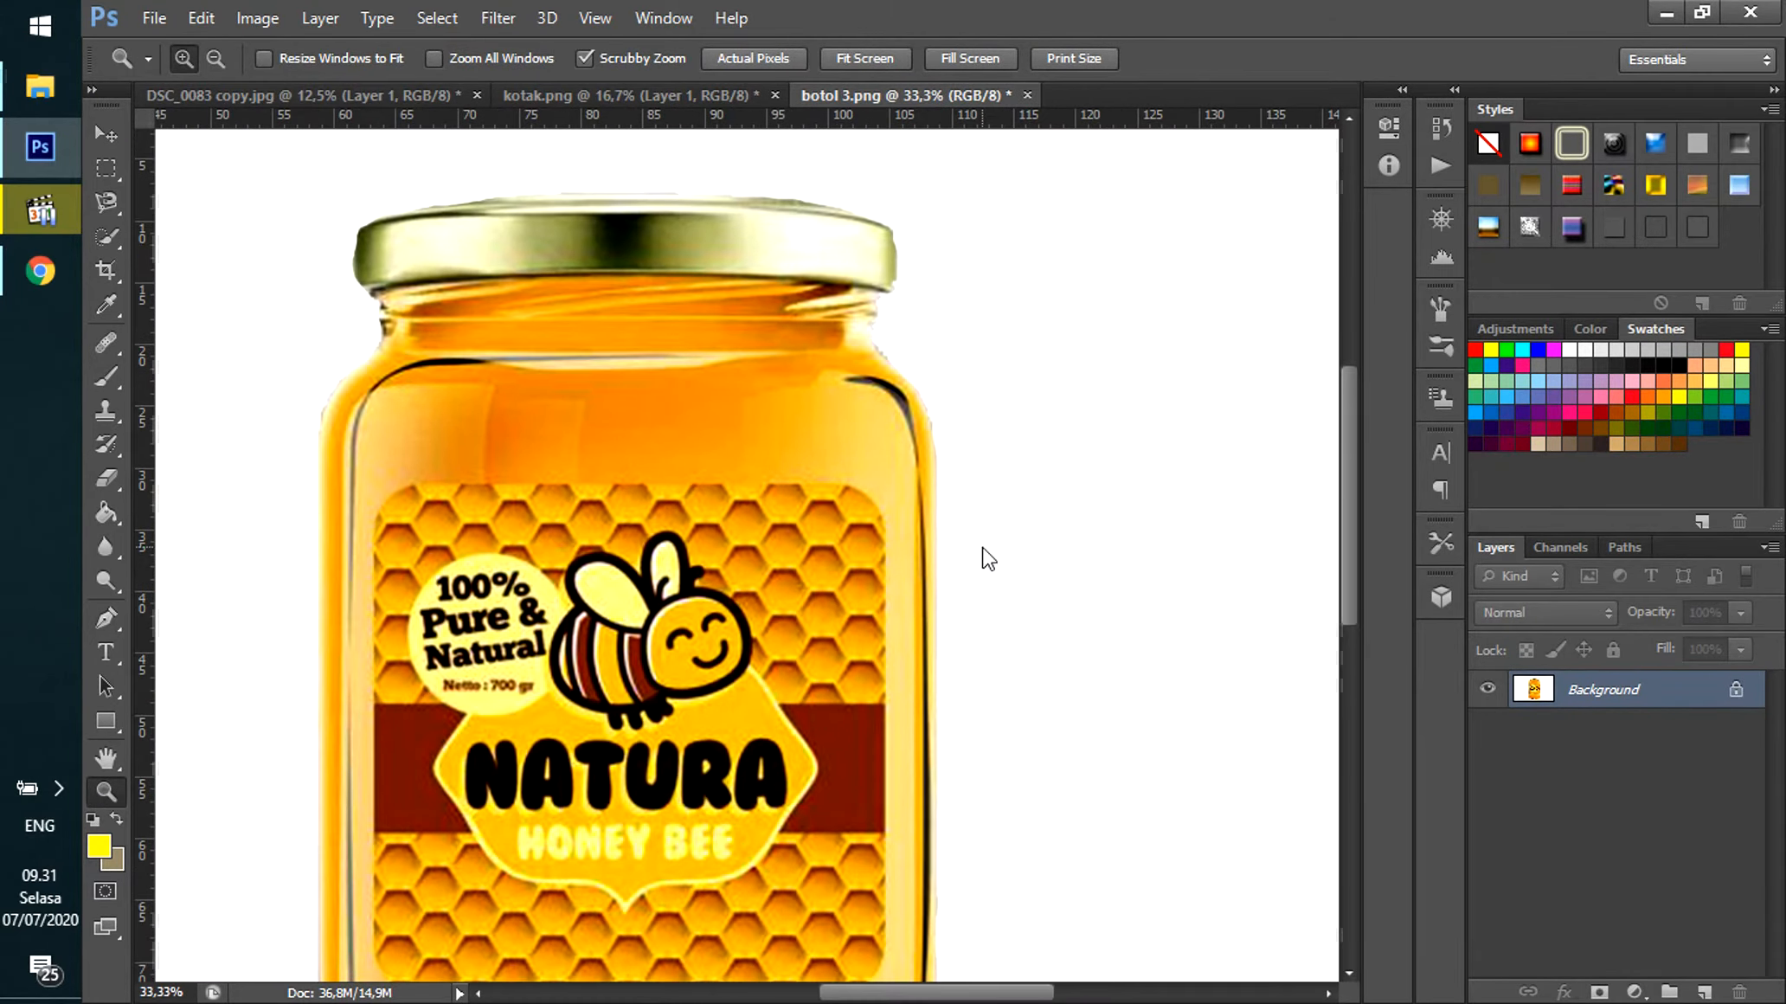
pyautogui.click(984, 558)
pyautogui.click(942, 541)
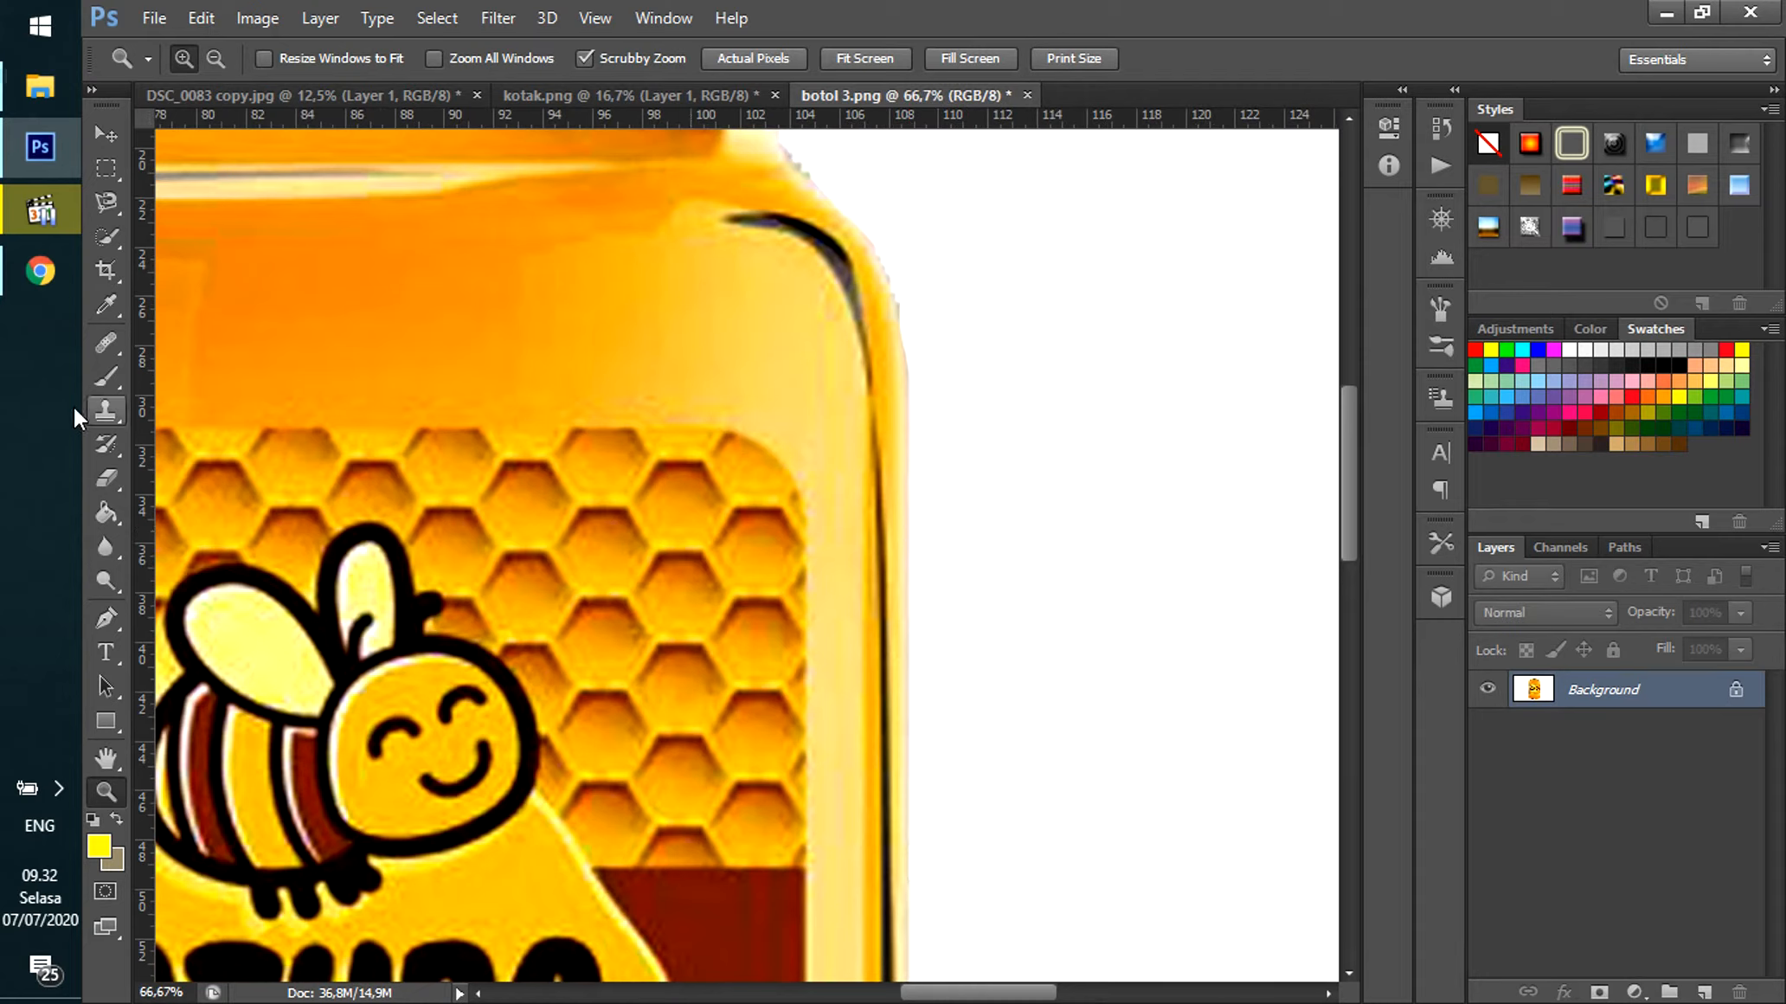
pyautogui.click(105, 136)
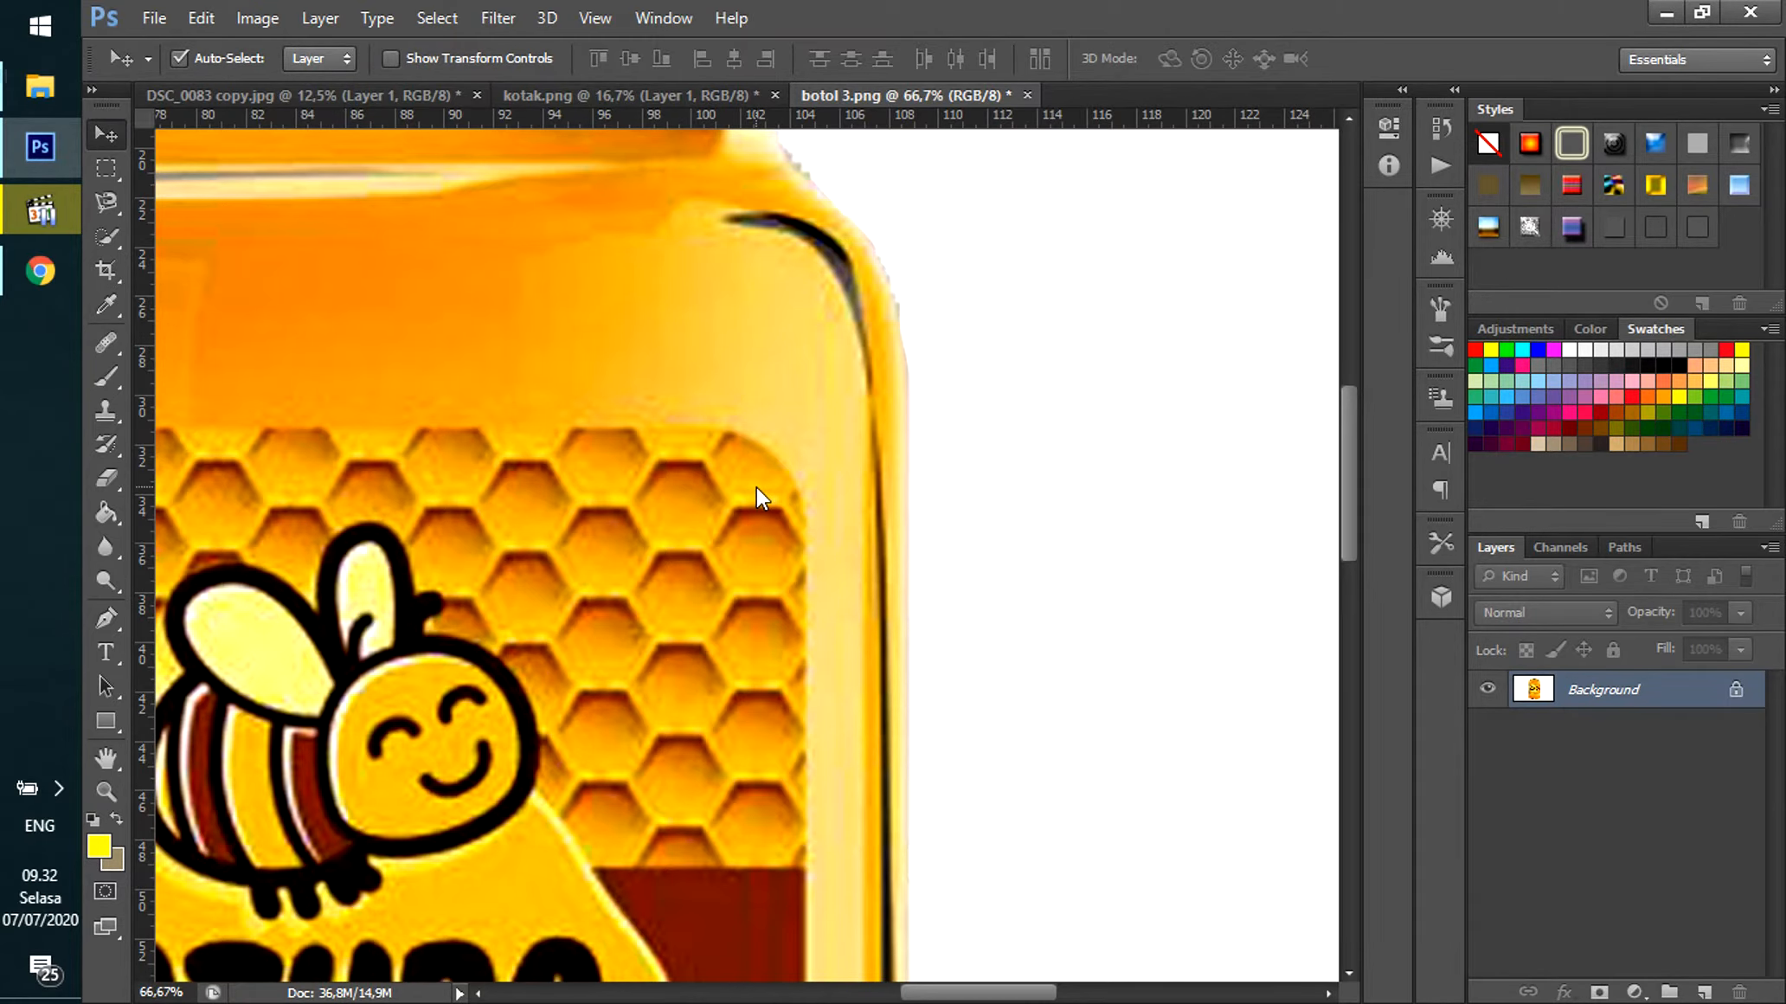
# Trace the honey jar's right edge with the Magnetic Lasso Tool at 100% zoom, from the right shoulder down around the lower right corner.
pyautogui.scroll(1, 756, 487)
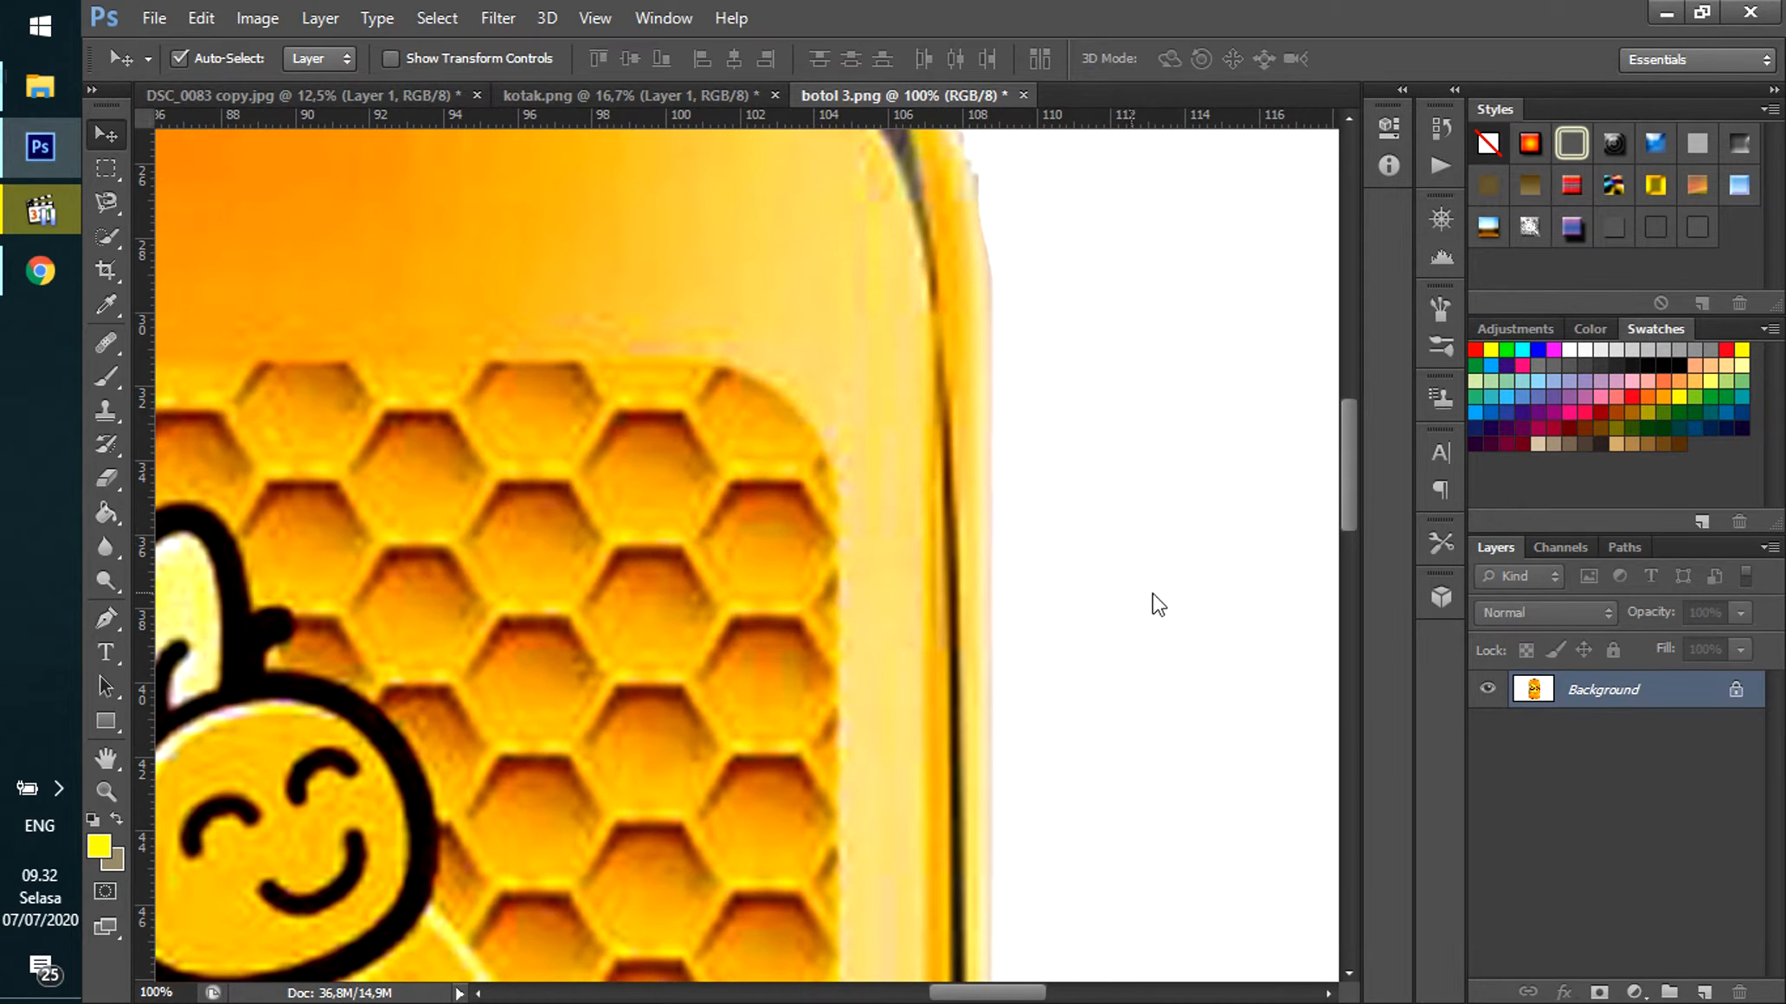
pyautogui.scroll(5, 1044, 578)
pyautogui.scroll(2, 915, 525)
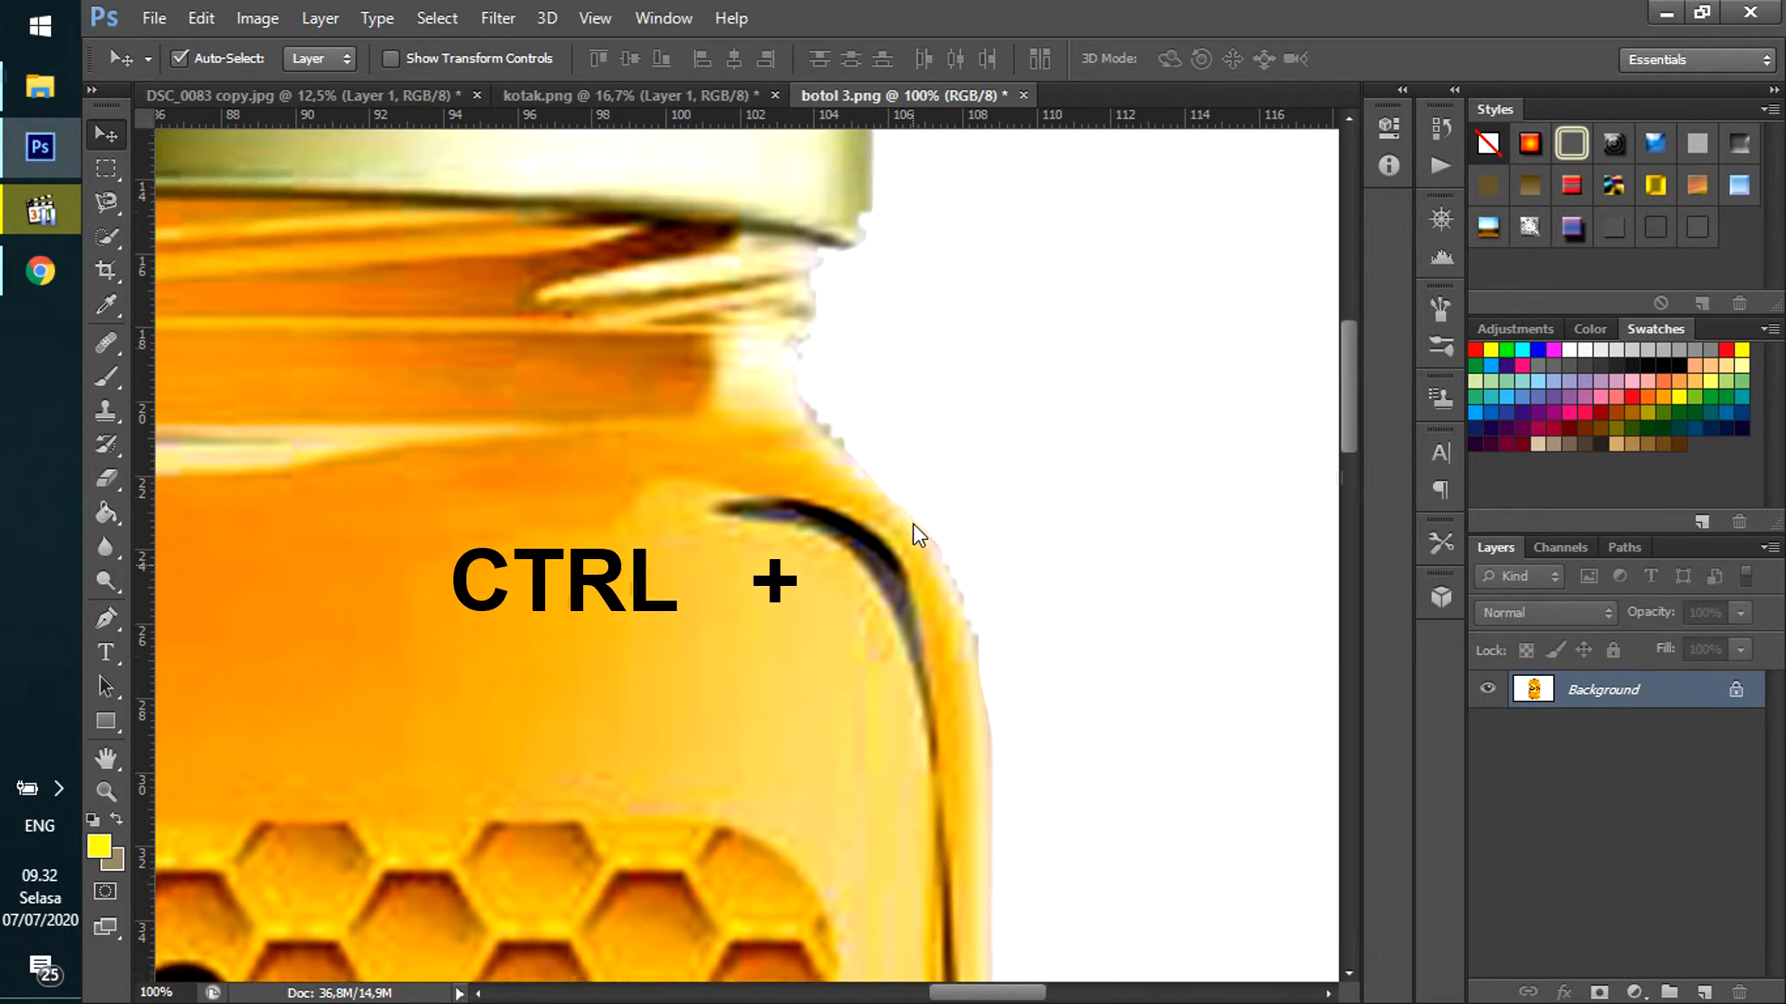
pyautogui.scroll(-5, 878, 573)
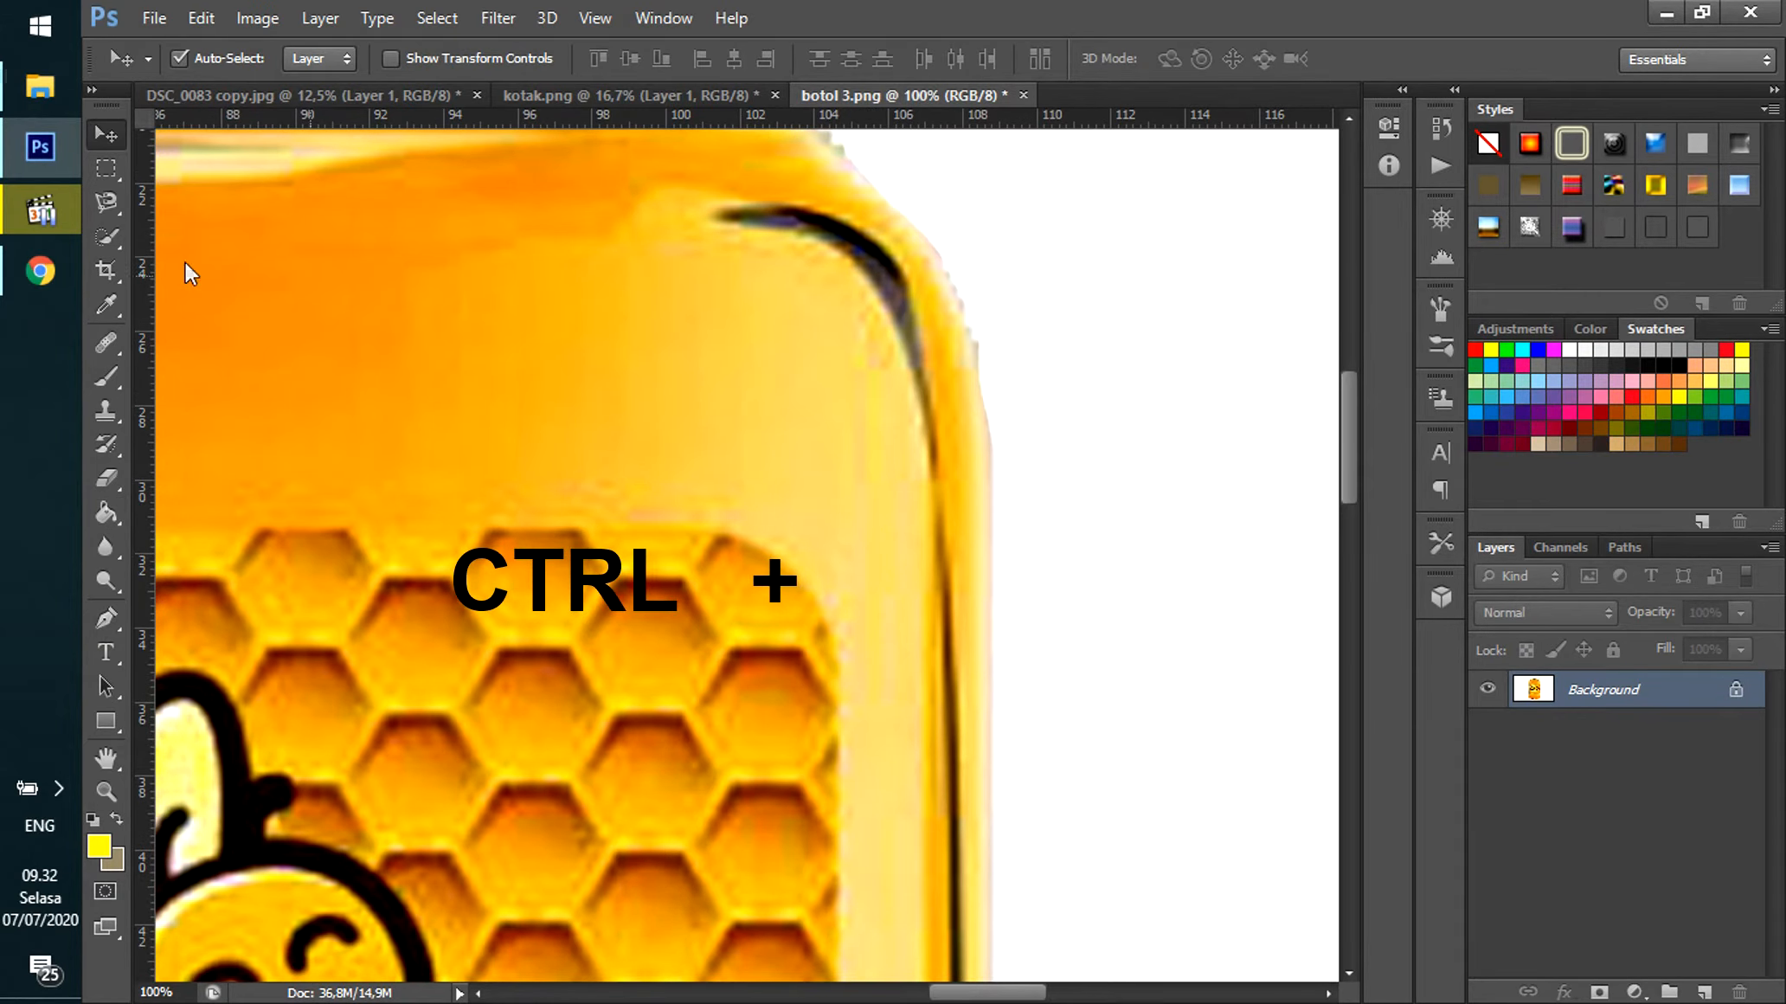
pyautogui.click(104, 200)
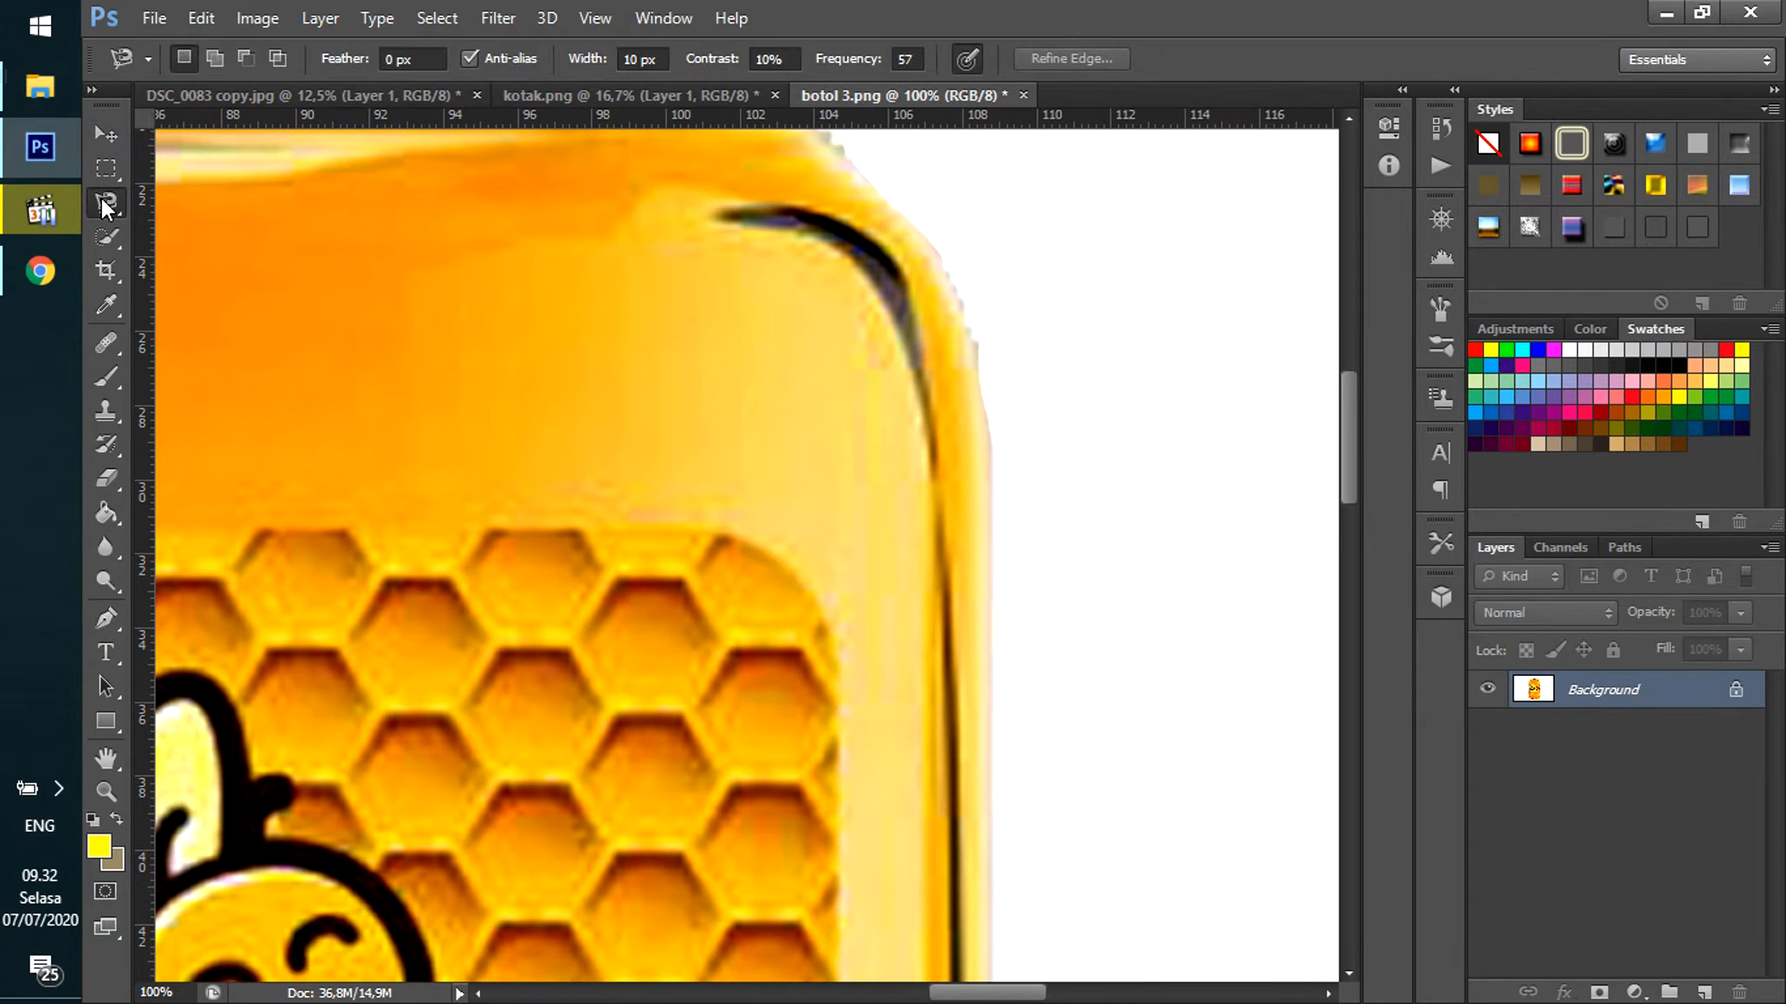
pyautogui.click(979, 374)
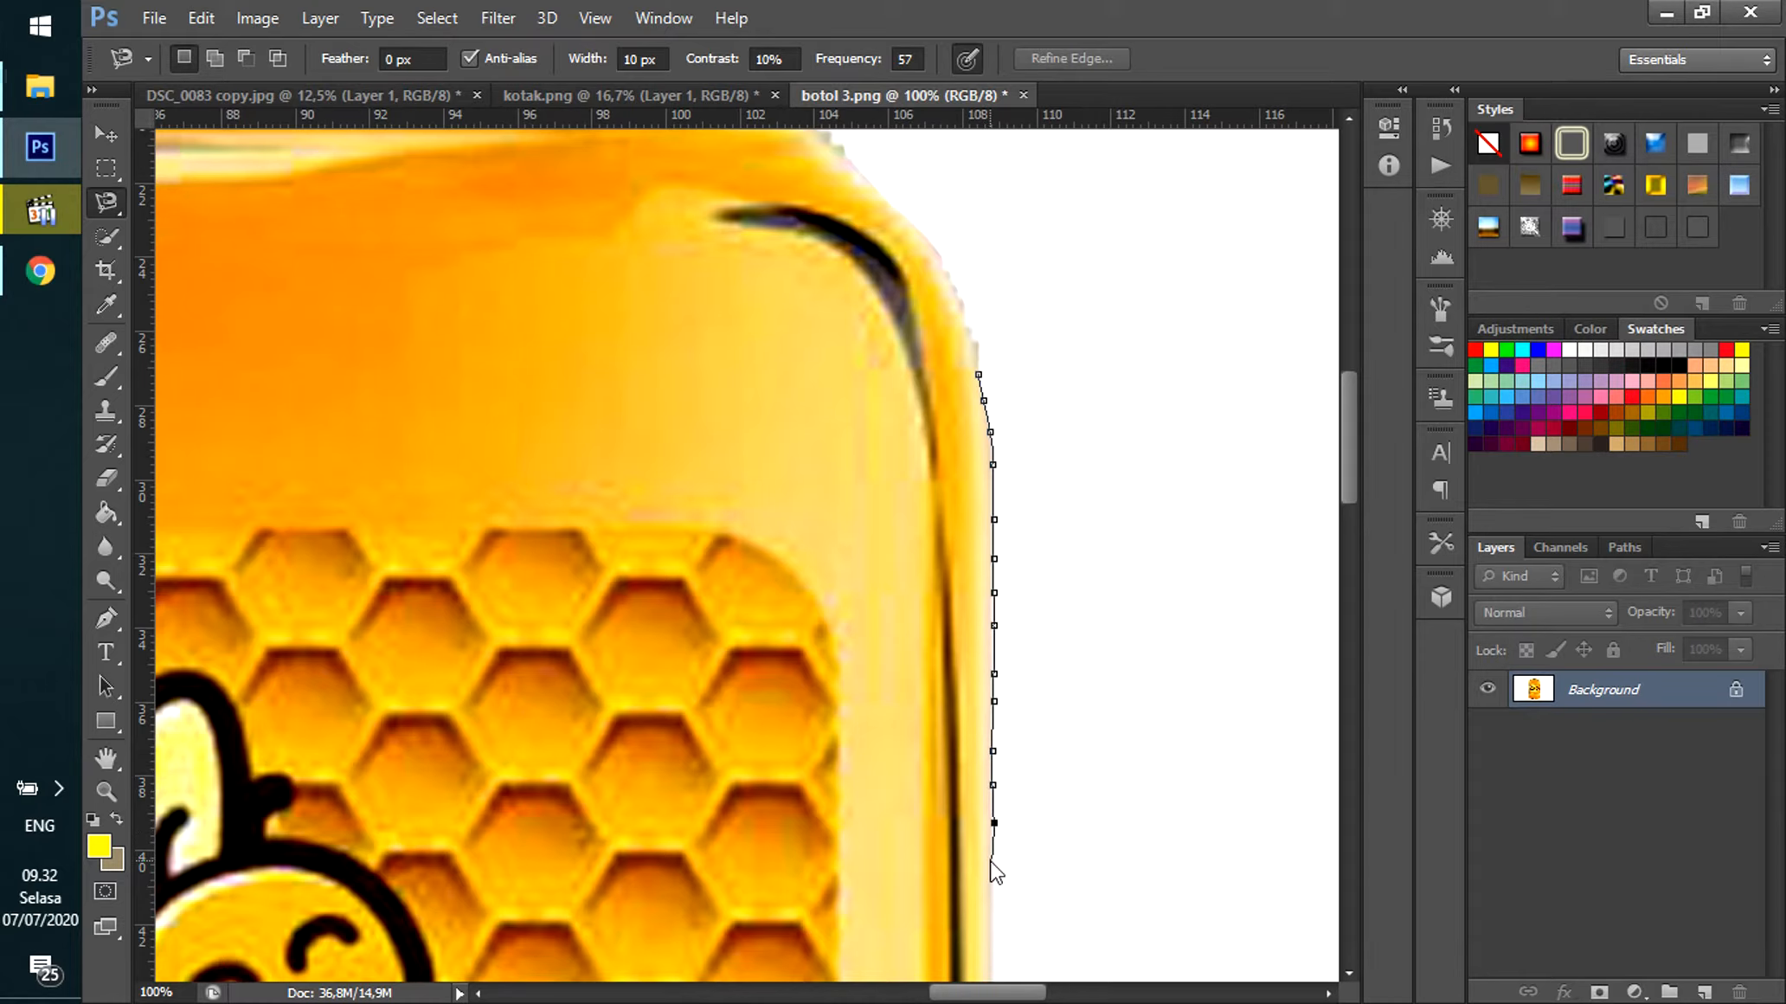
pyautogui.moveTo(992, 873); pyautogui.dragTo(926, 275)
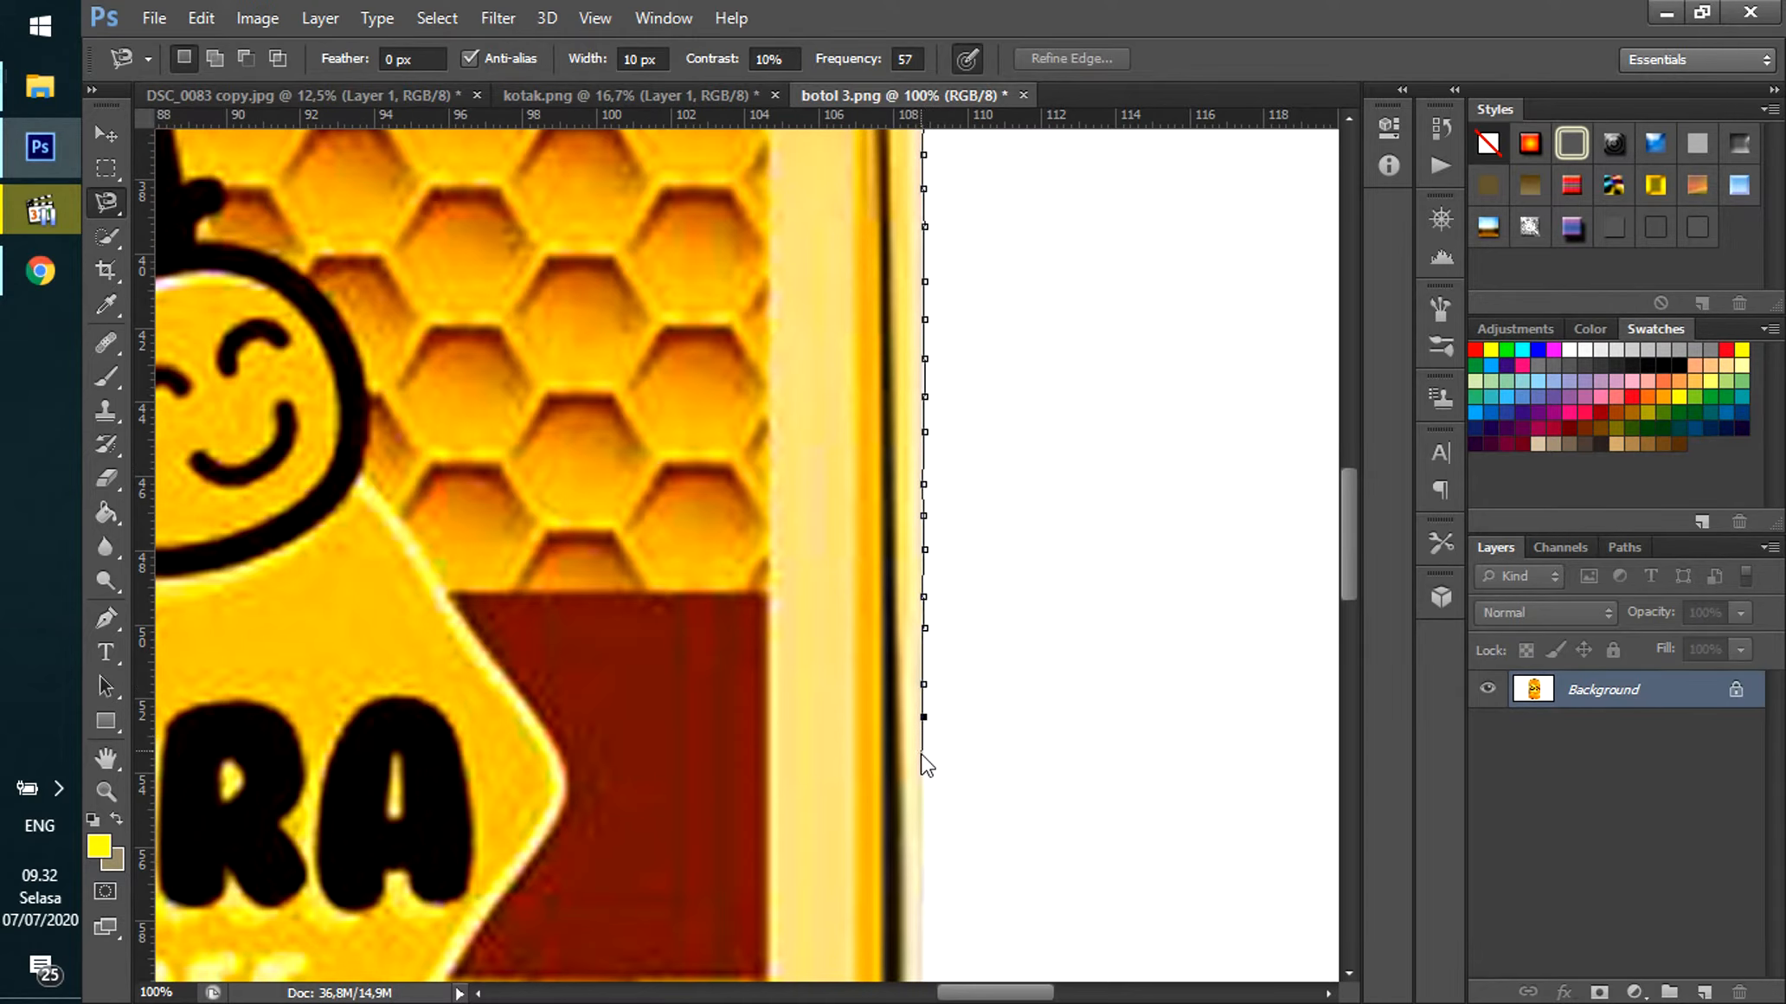
pyautogui.moveTo(924, 783); pyautogui.dragTo(910, 251)
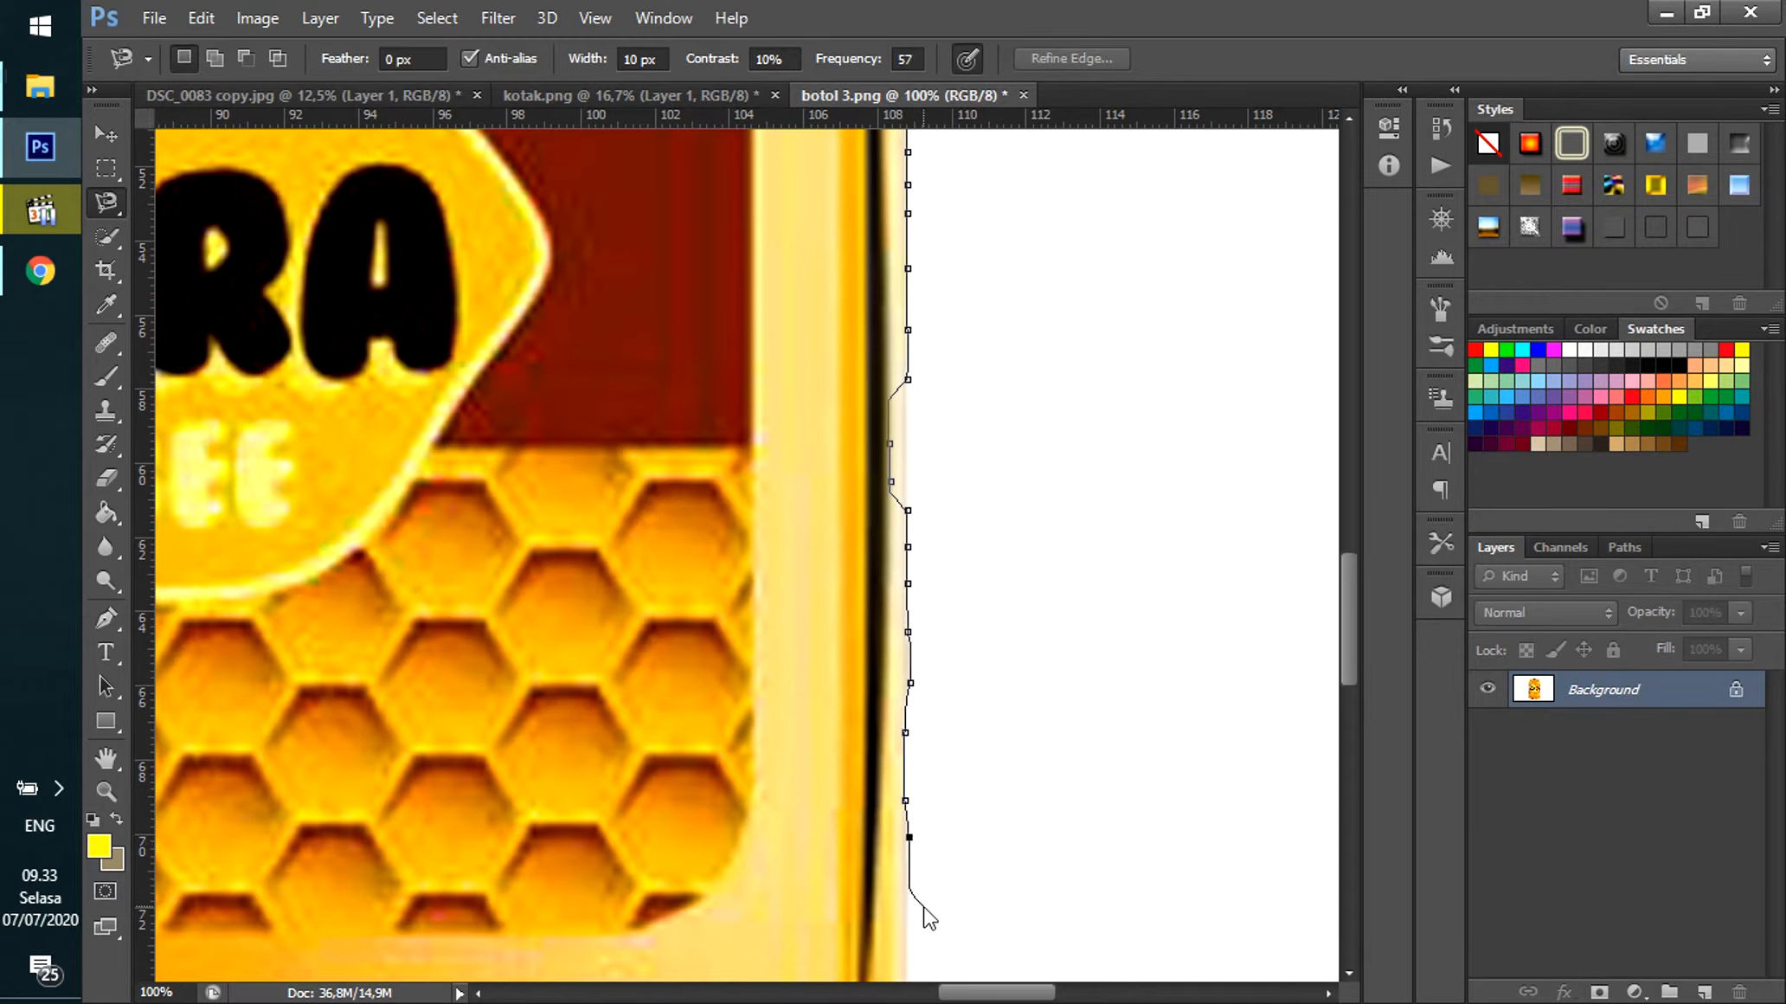
pyautogui.moveTo(923, 905); pyautogui.dragTo(897, 333)
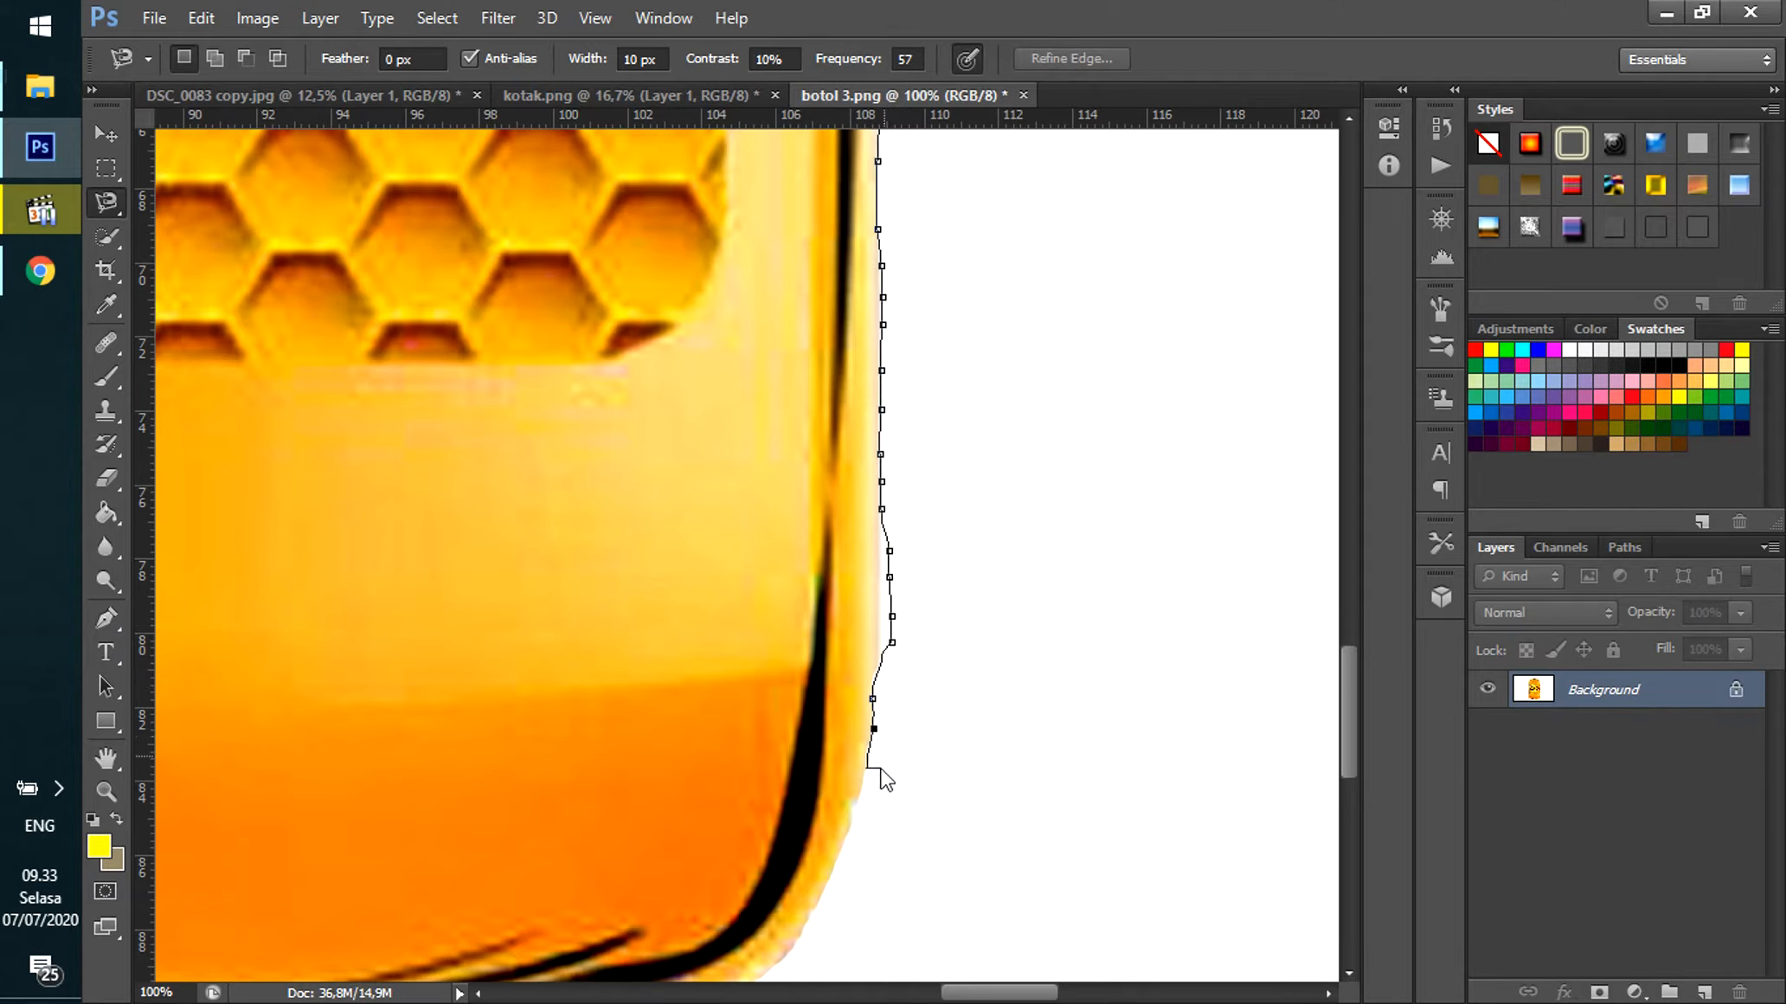
pyautogui.moveTo(857, 846); pyautogui.dragTo(934, 543)
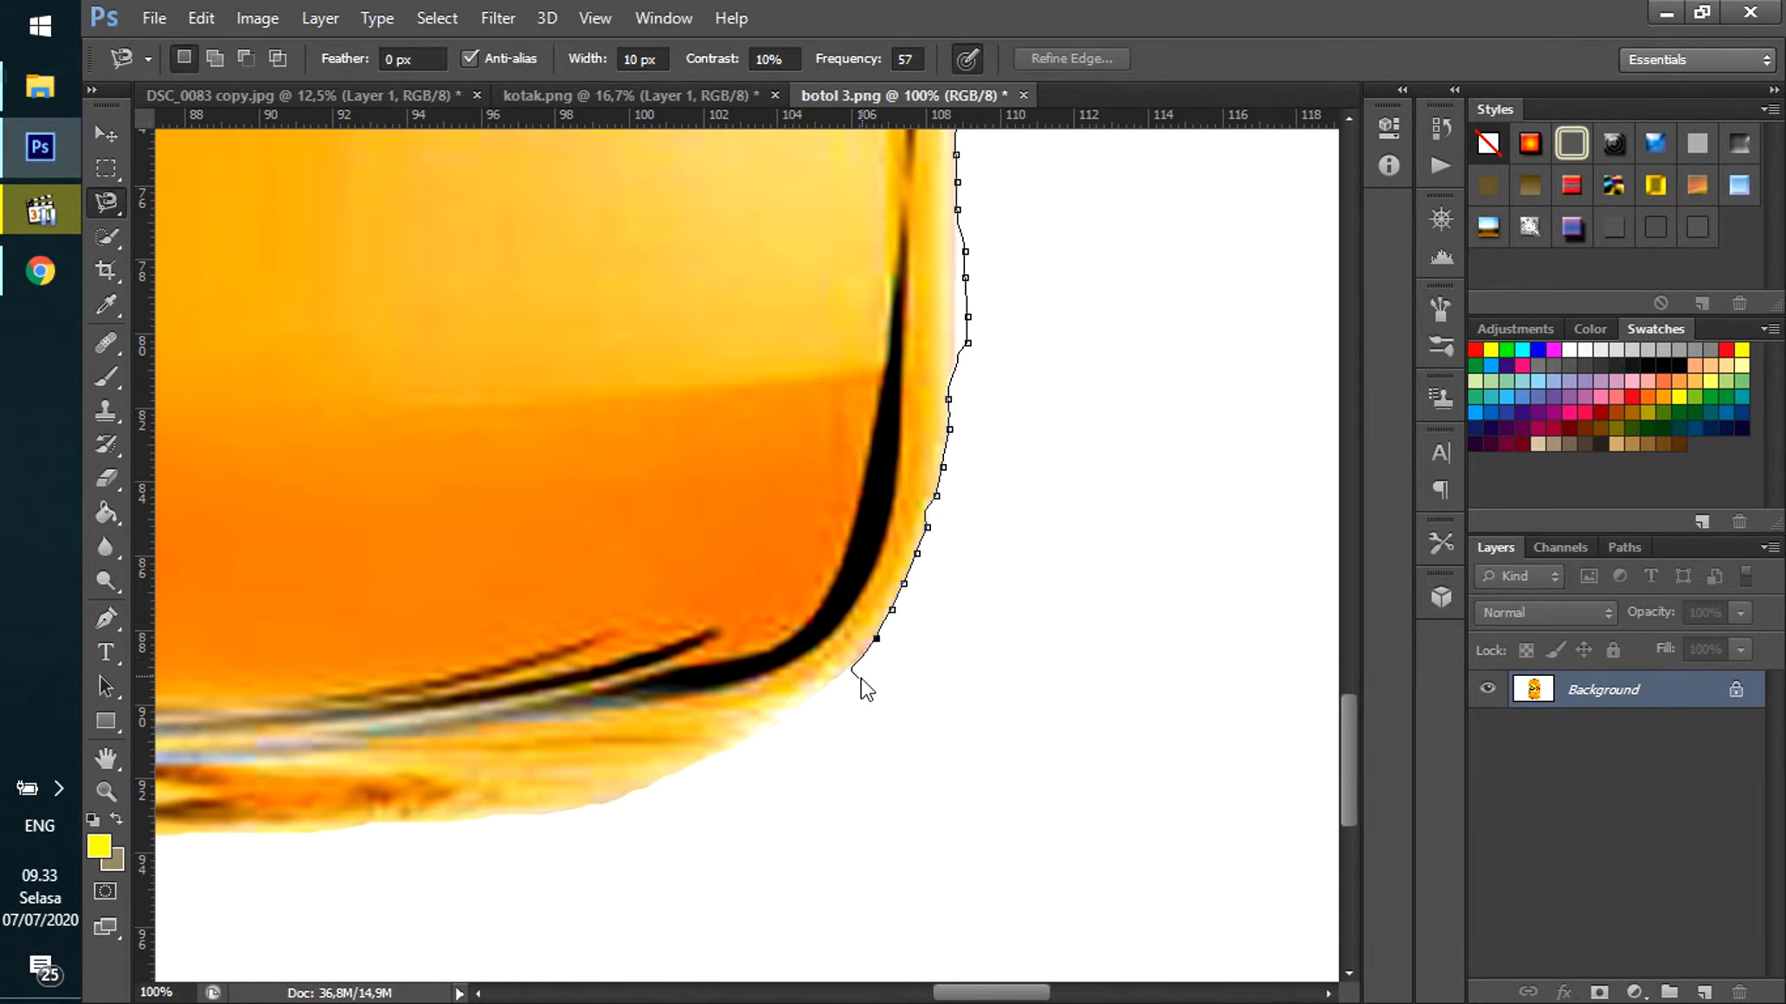
# Continue the Magnetic Lasso path along the jar's base, around the lower left corner and onto the left side.
pyautogui.moveTo(603, 806); pyautogui.dragTo(1184, 679)
pyautogui.moveTo(471, 707); pyautogui.dragTo(1016, 683)
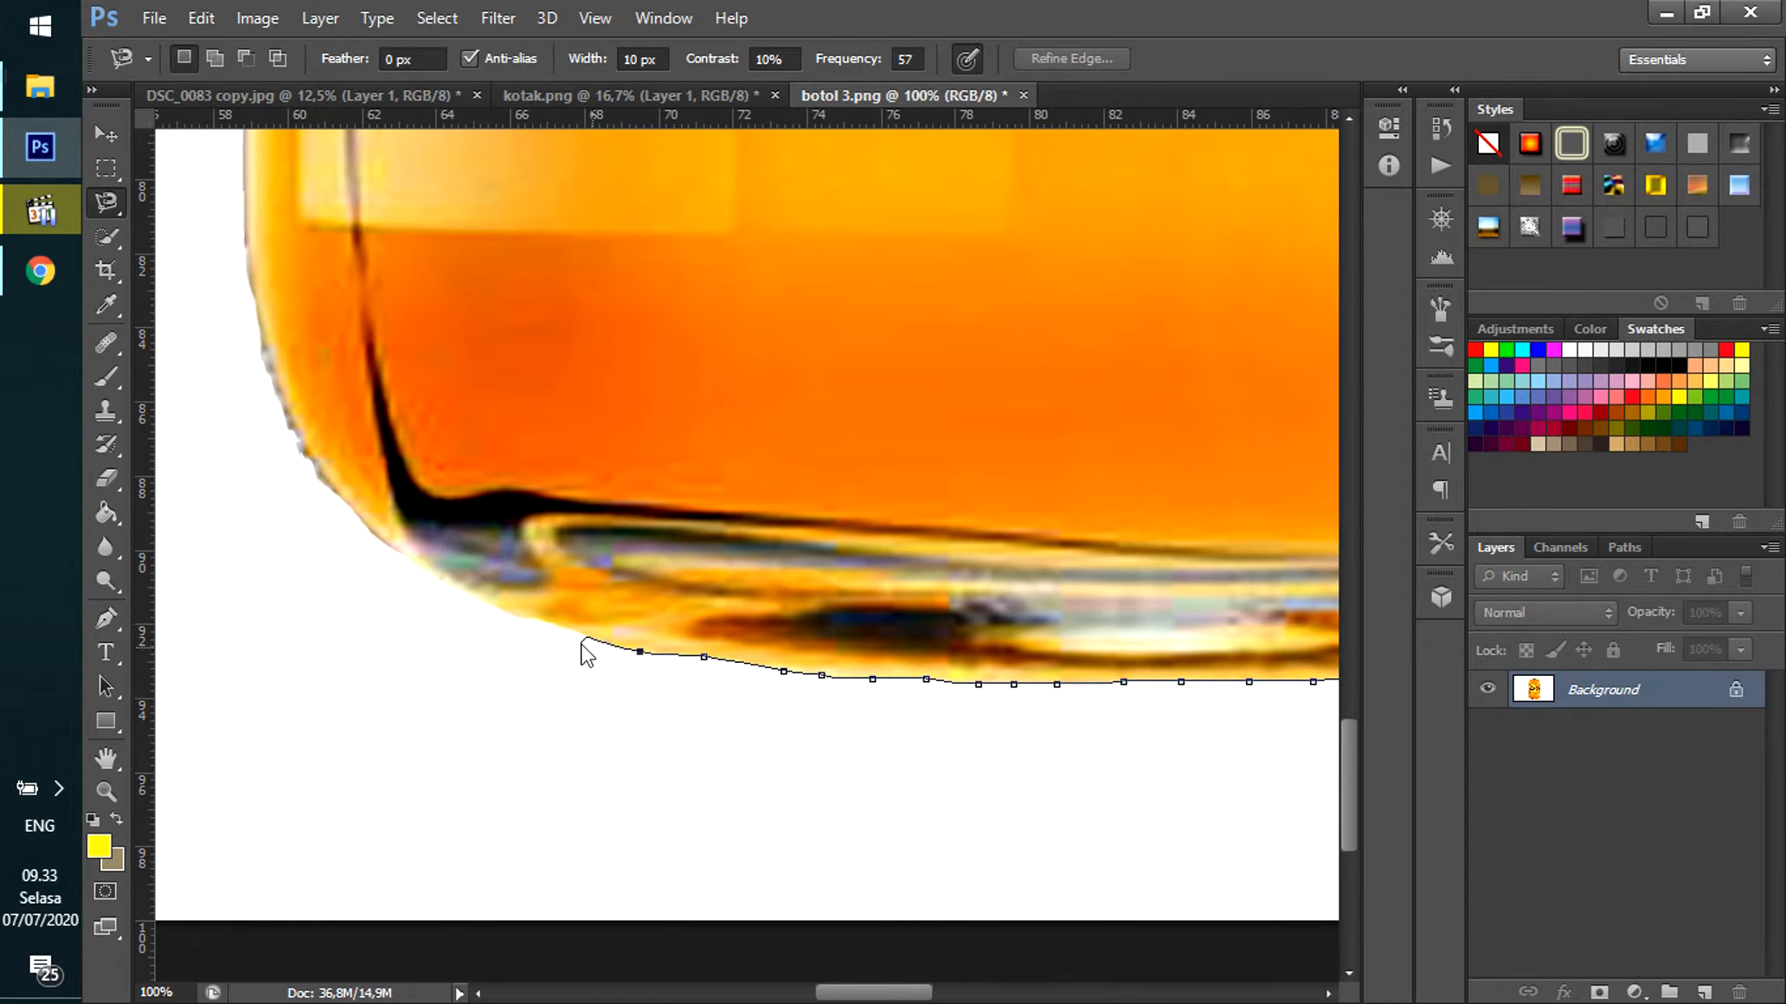
pyautogui.moveTo(332, 504); pyautogui.dragTo(740, 877)
pyautogui.moveTo(648, 586); pyautogui.dragTo(615, 832)
pyautogui.moveTo(848, 244); pyautogui.dragTo(853, 502)
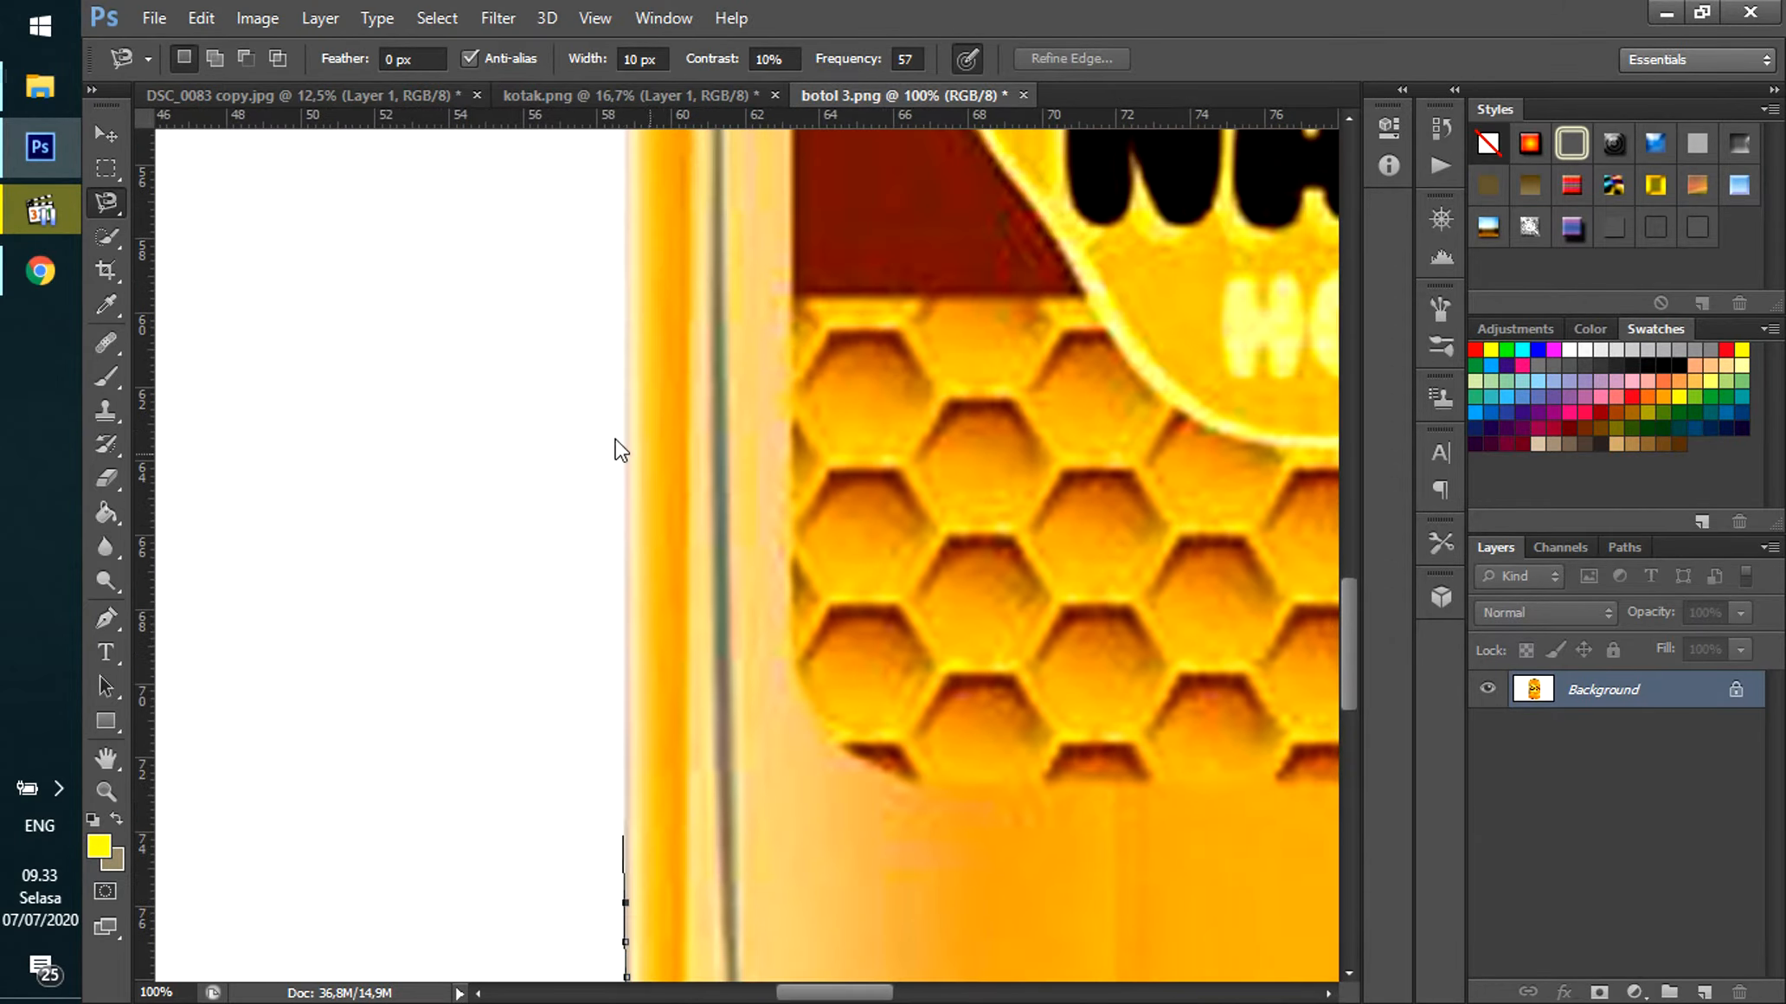
# Extend the Magnetic Lasso path up the jar's left side, past the shoulder and neck to the lid's upper left edge.
pyautogui.moveTo(623, 350); pyautogui.dragTo(575, 947)
pyautogui.moveTo(580, 200); pyautogui.dragTo(580, 791)
pyautogui.moveTo(638, 157); pyautogui.dragTo(554, 677)
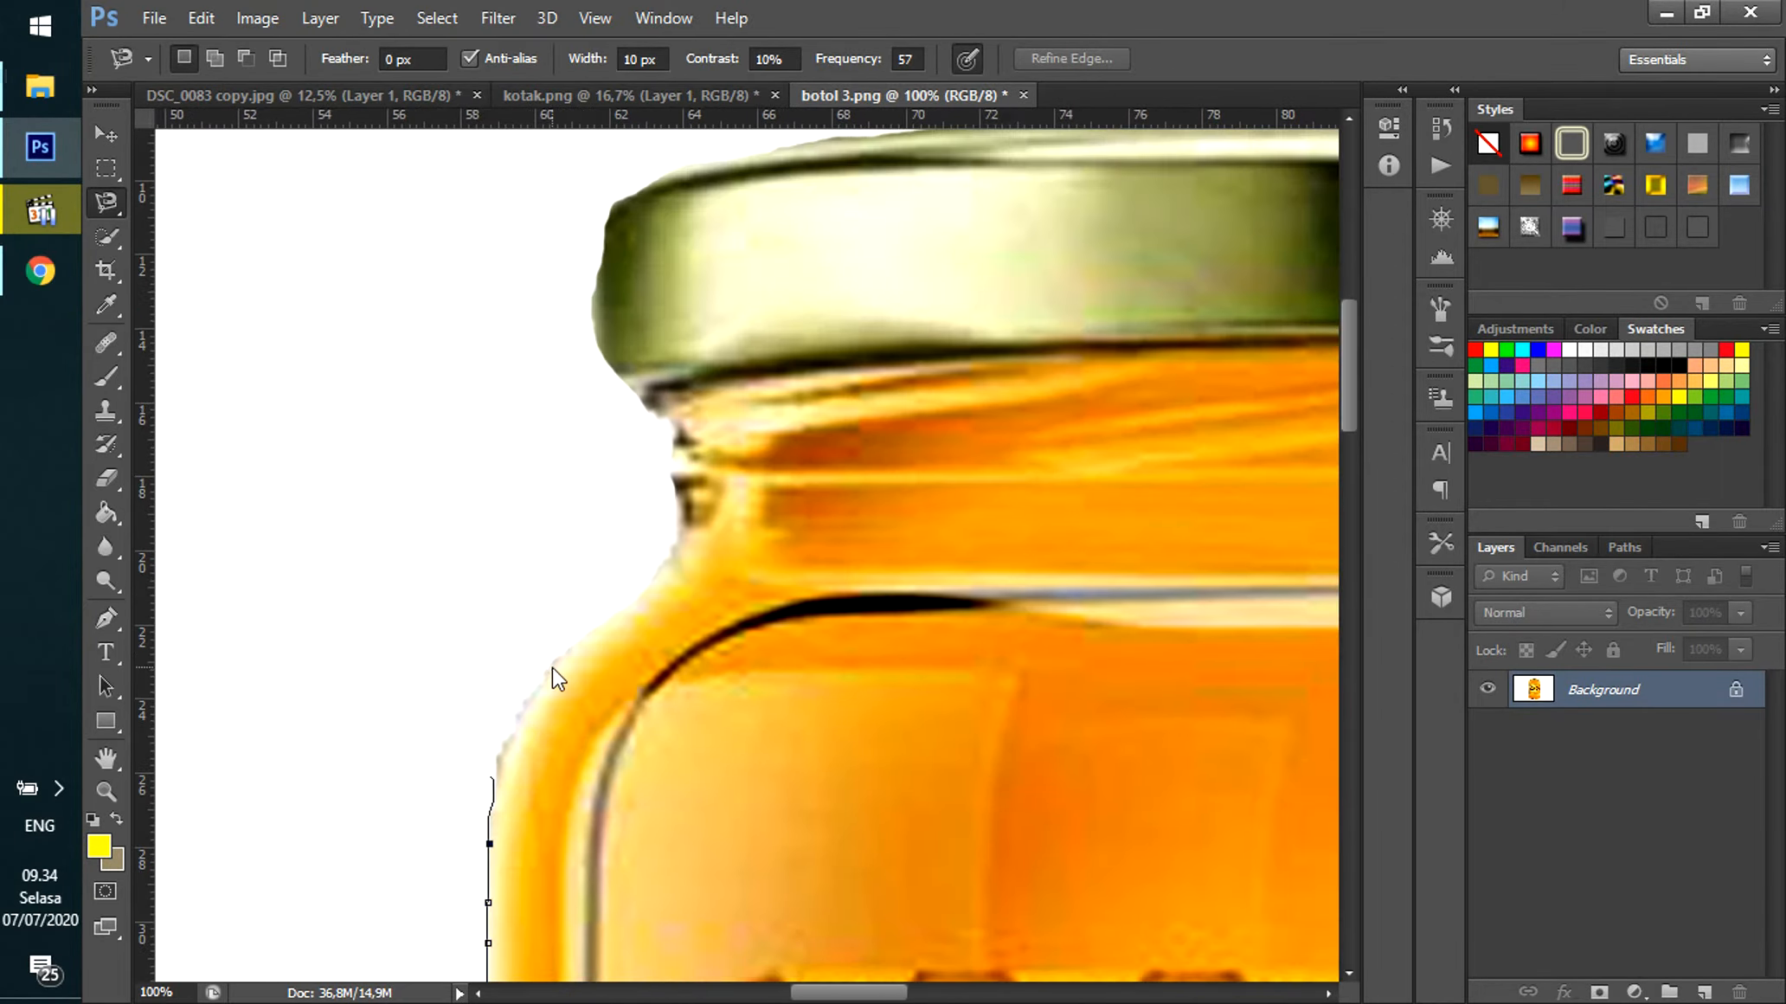
pyautogui.moveTo(700, 161); pyautogui.dragTo(471, 649)
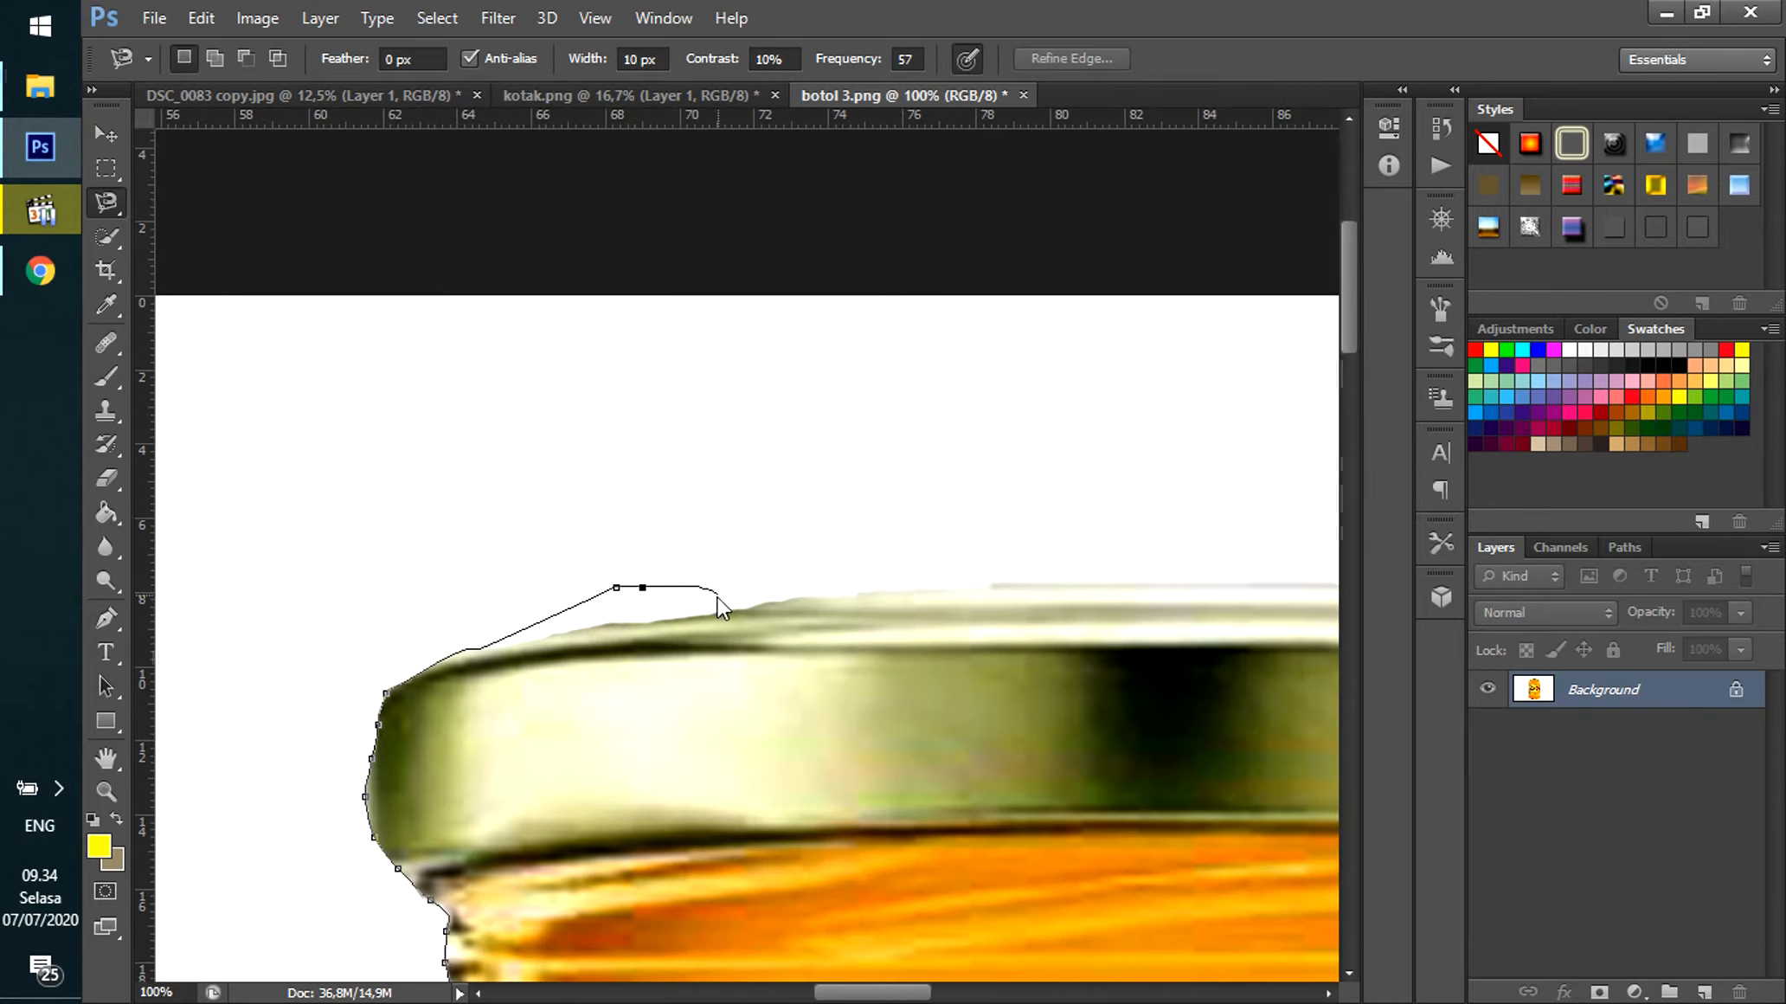
# Trace over the lid and down the right neck, closing the Magnetic Lasso path at its starting point on the right shoulder.
pyautogui.moveTo(1194, 587); pyautogui.dragTo(556, 594)
pyautogui.moveTo(1252, 658); pyautogui.dragTo(591, 574)
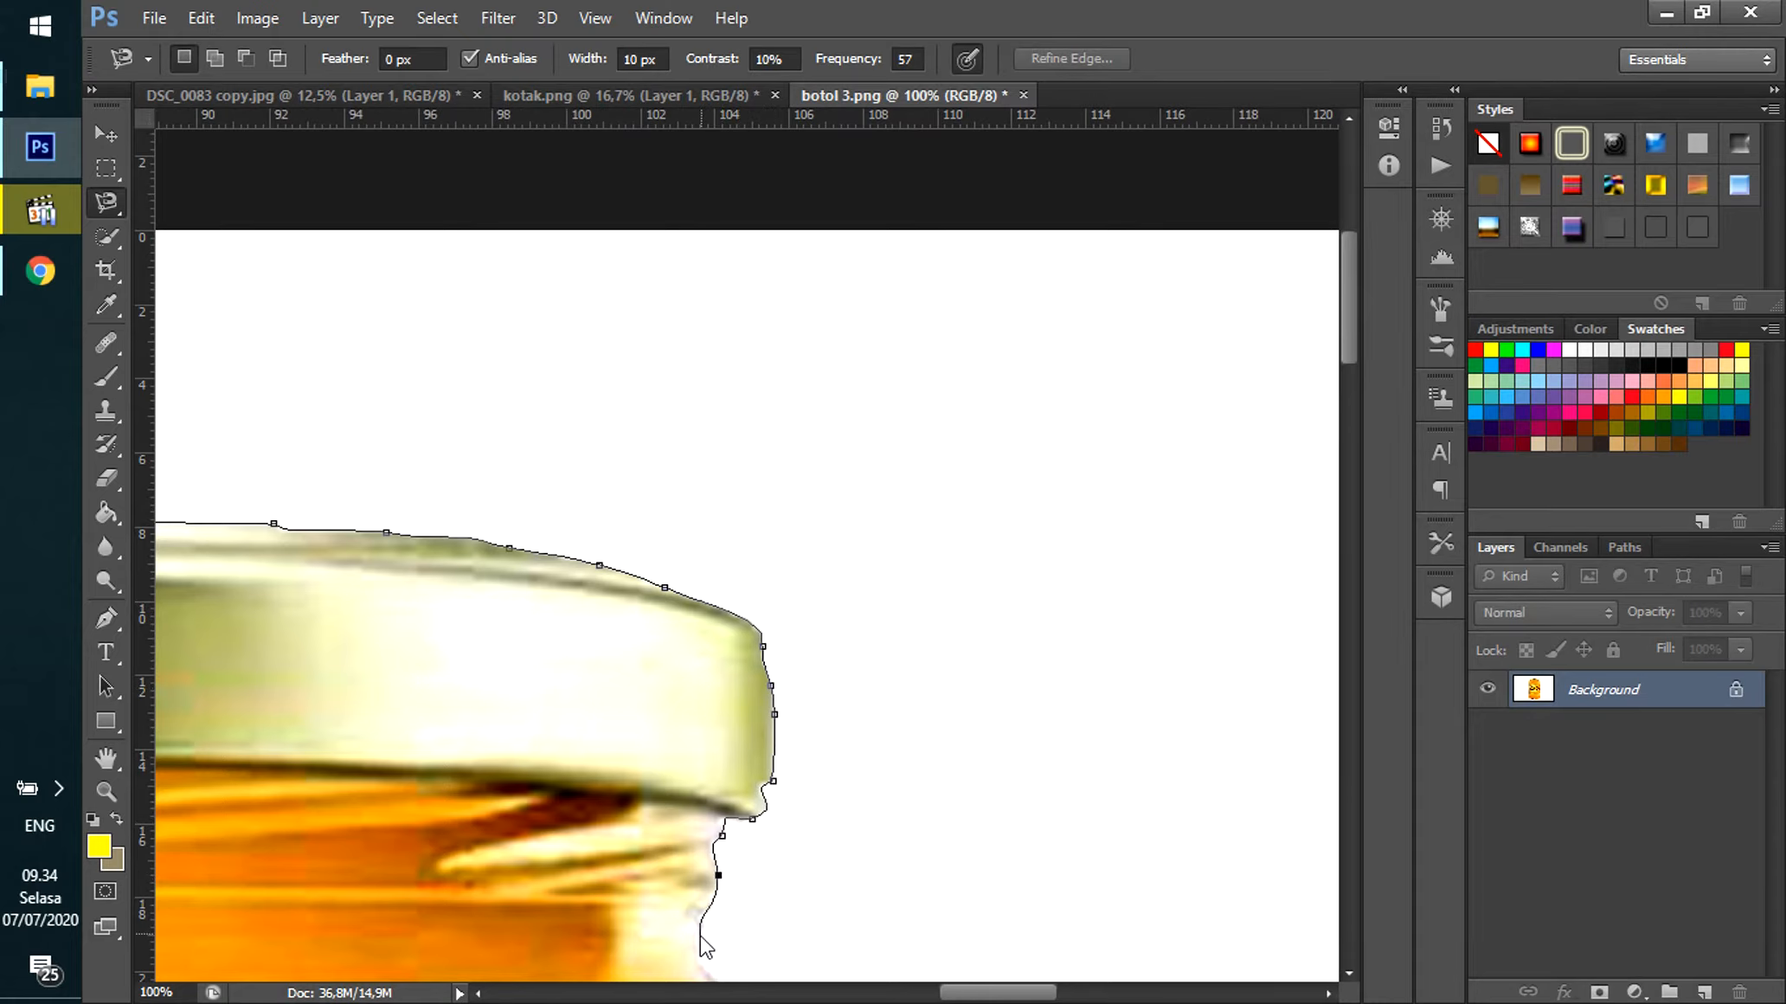
pyautogui.moveTo(699, 929); pyautogui.dragTo(449, 465)
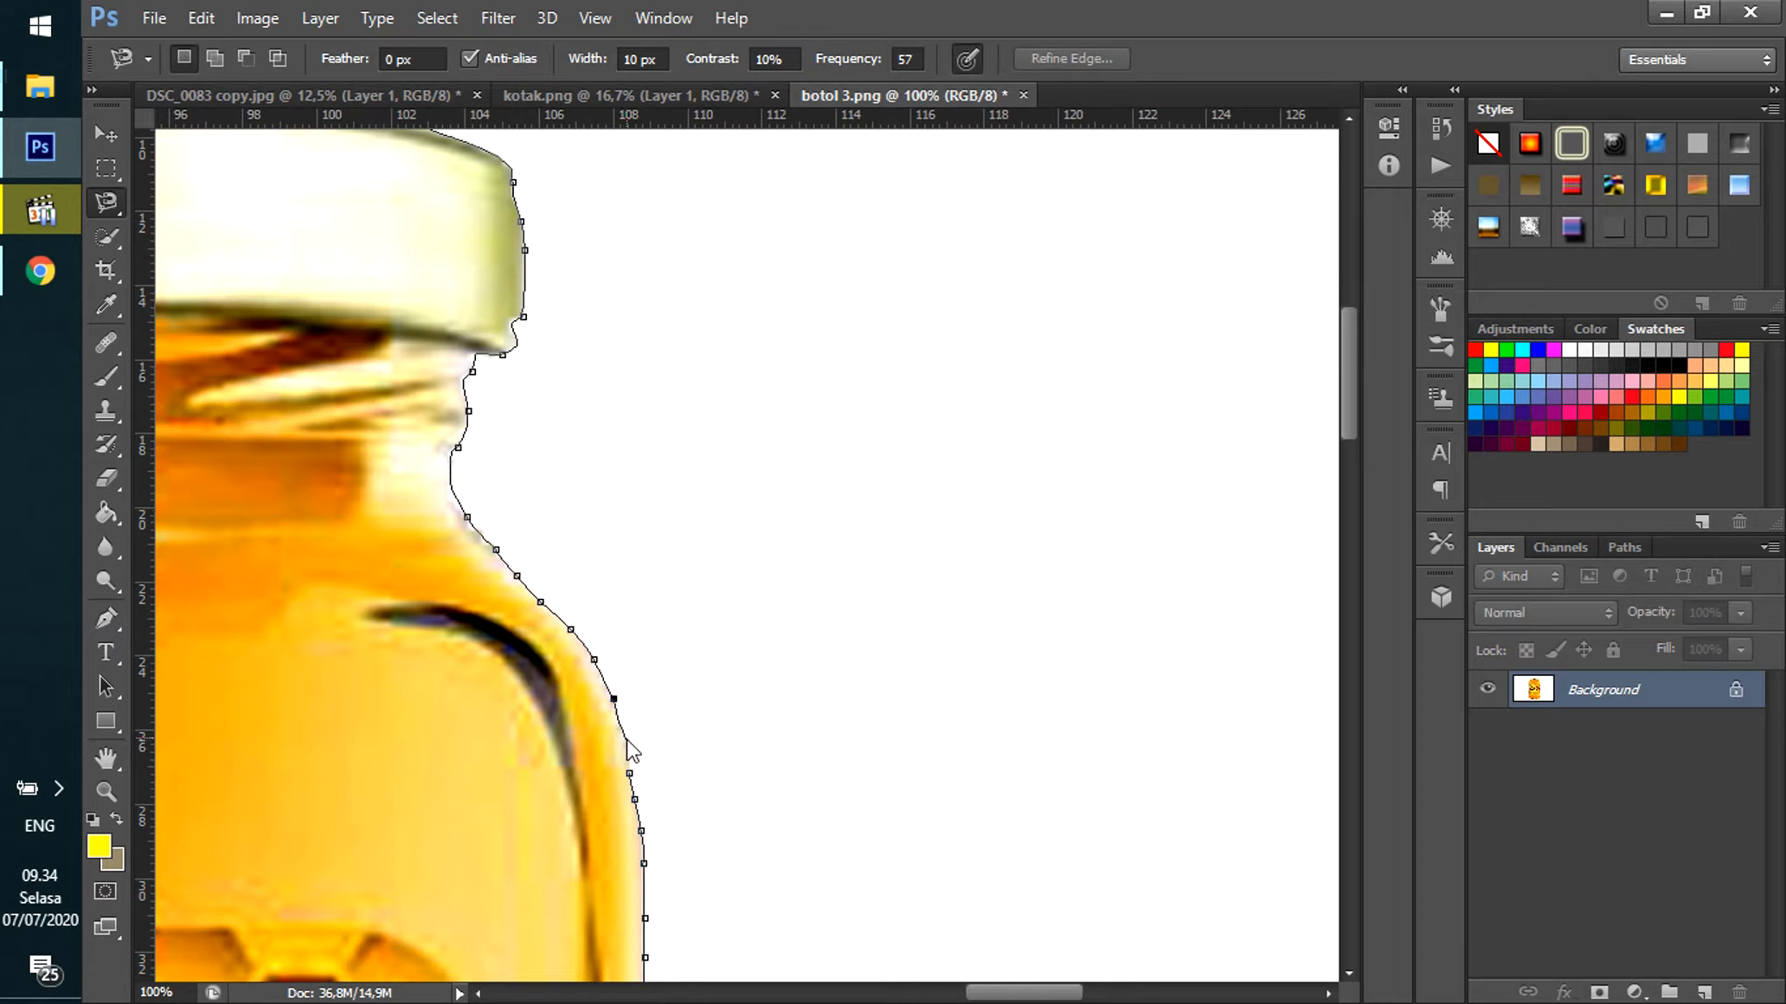
pyautogui.doubleClick(636, 794)
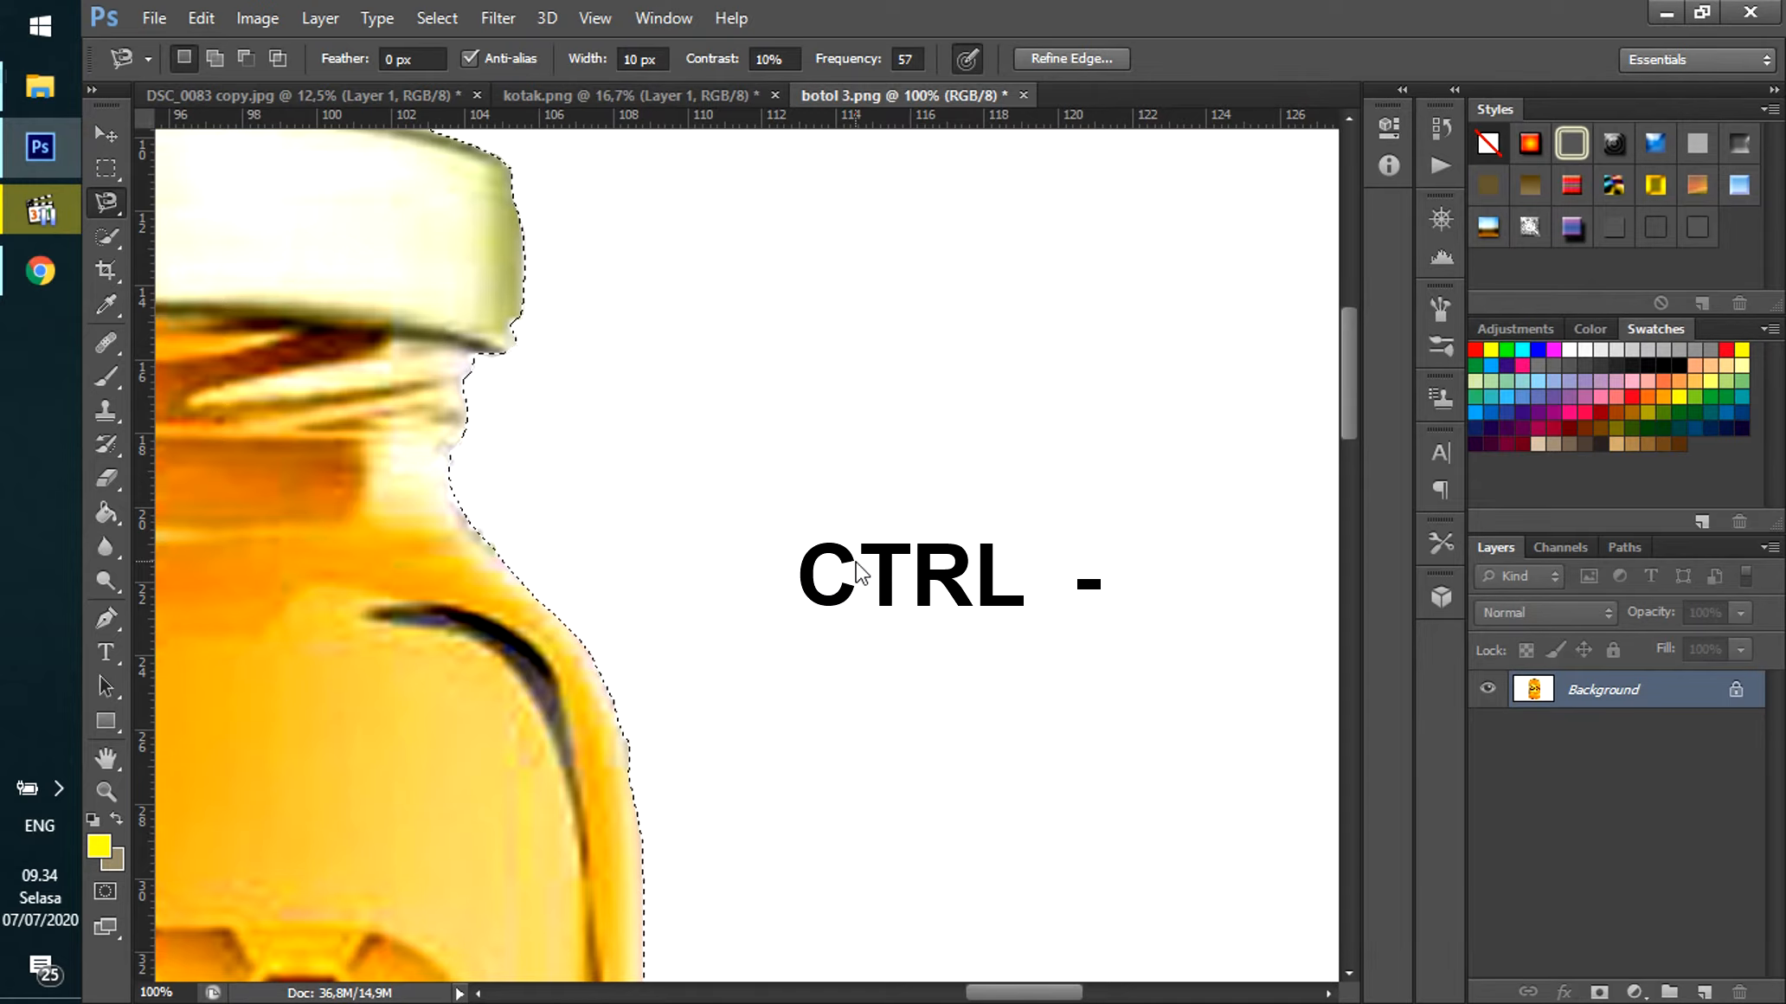
# Copy the selected honey jar to a new layer and hide the Background layer.
pyautogui.hotkey('ctrl', '-')
pyautogui.hotkey('ctrl', '-')
pyautogui.hotkey('ctrl', '-')
pyautogui.hotkey('ctrl', '-')
pyautogui.hotkey('ctrl', '-')
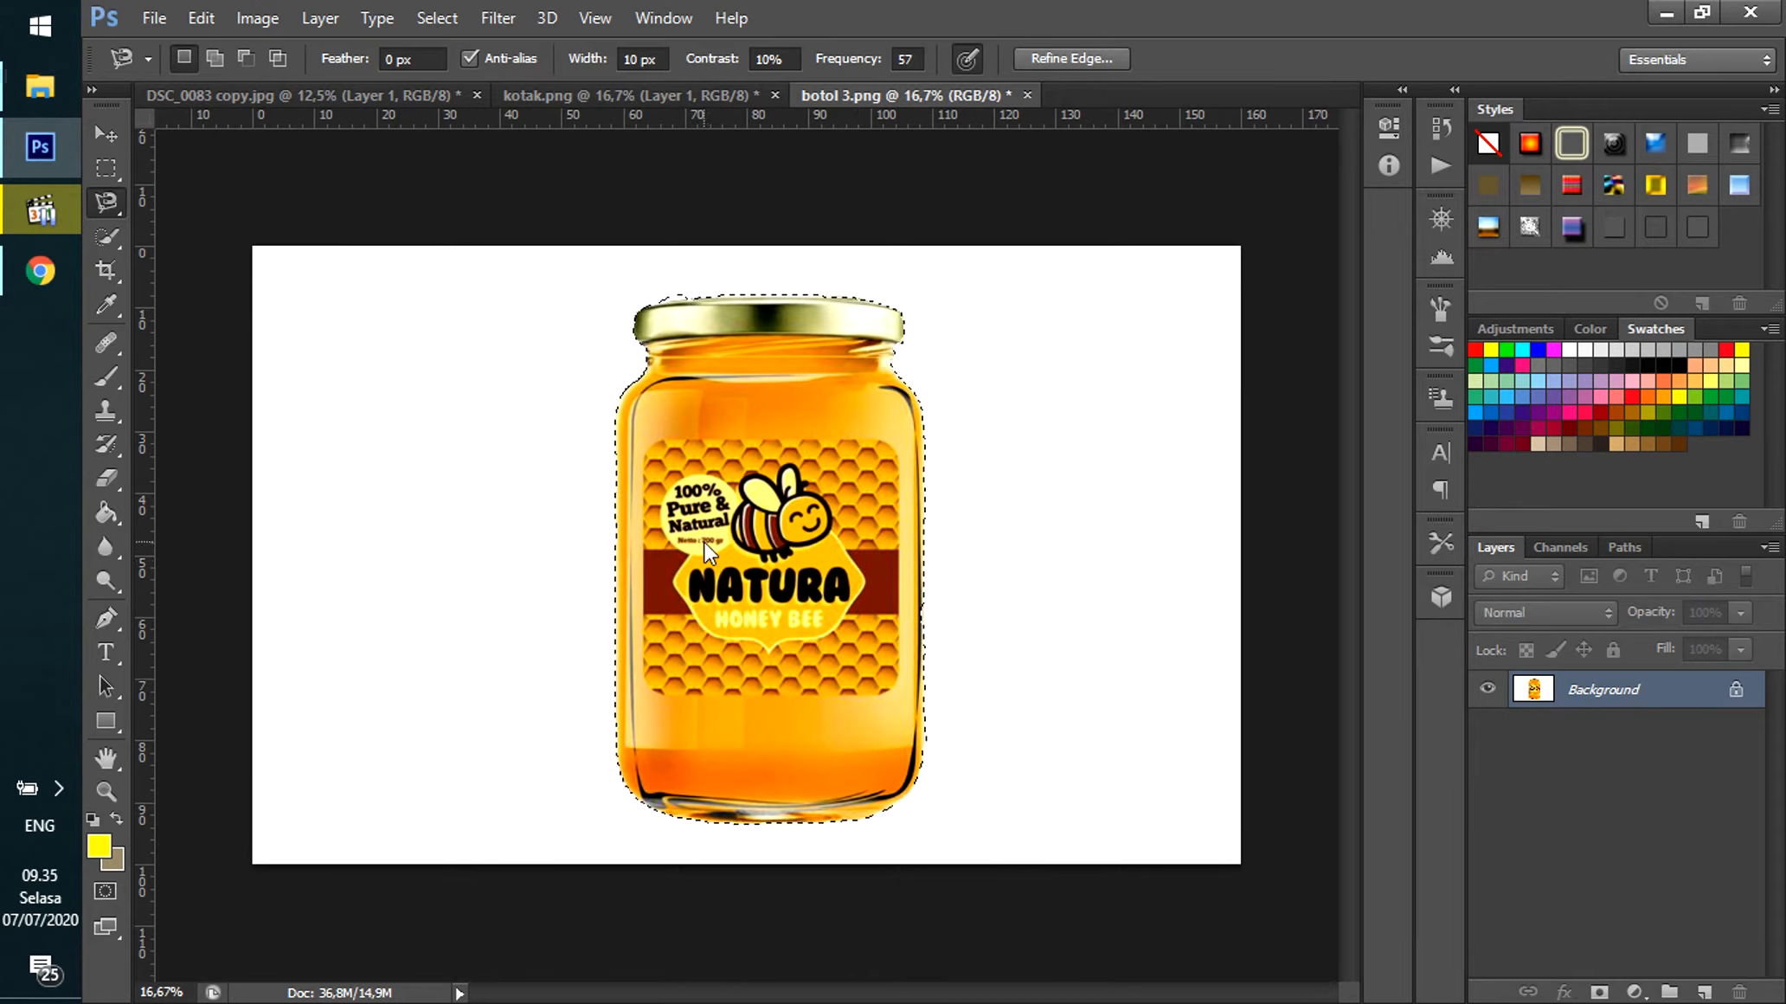
pyautogui.hotkey('ctrl', 'j')
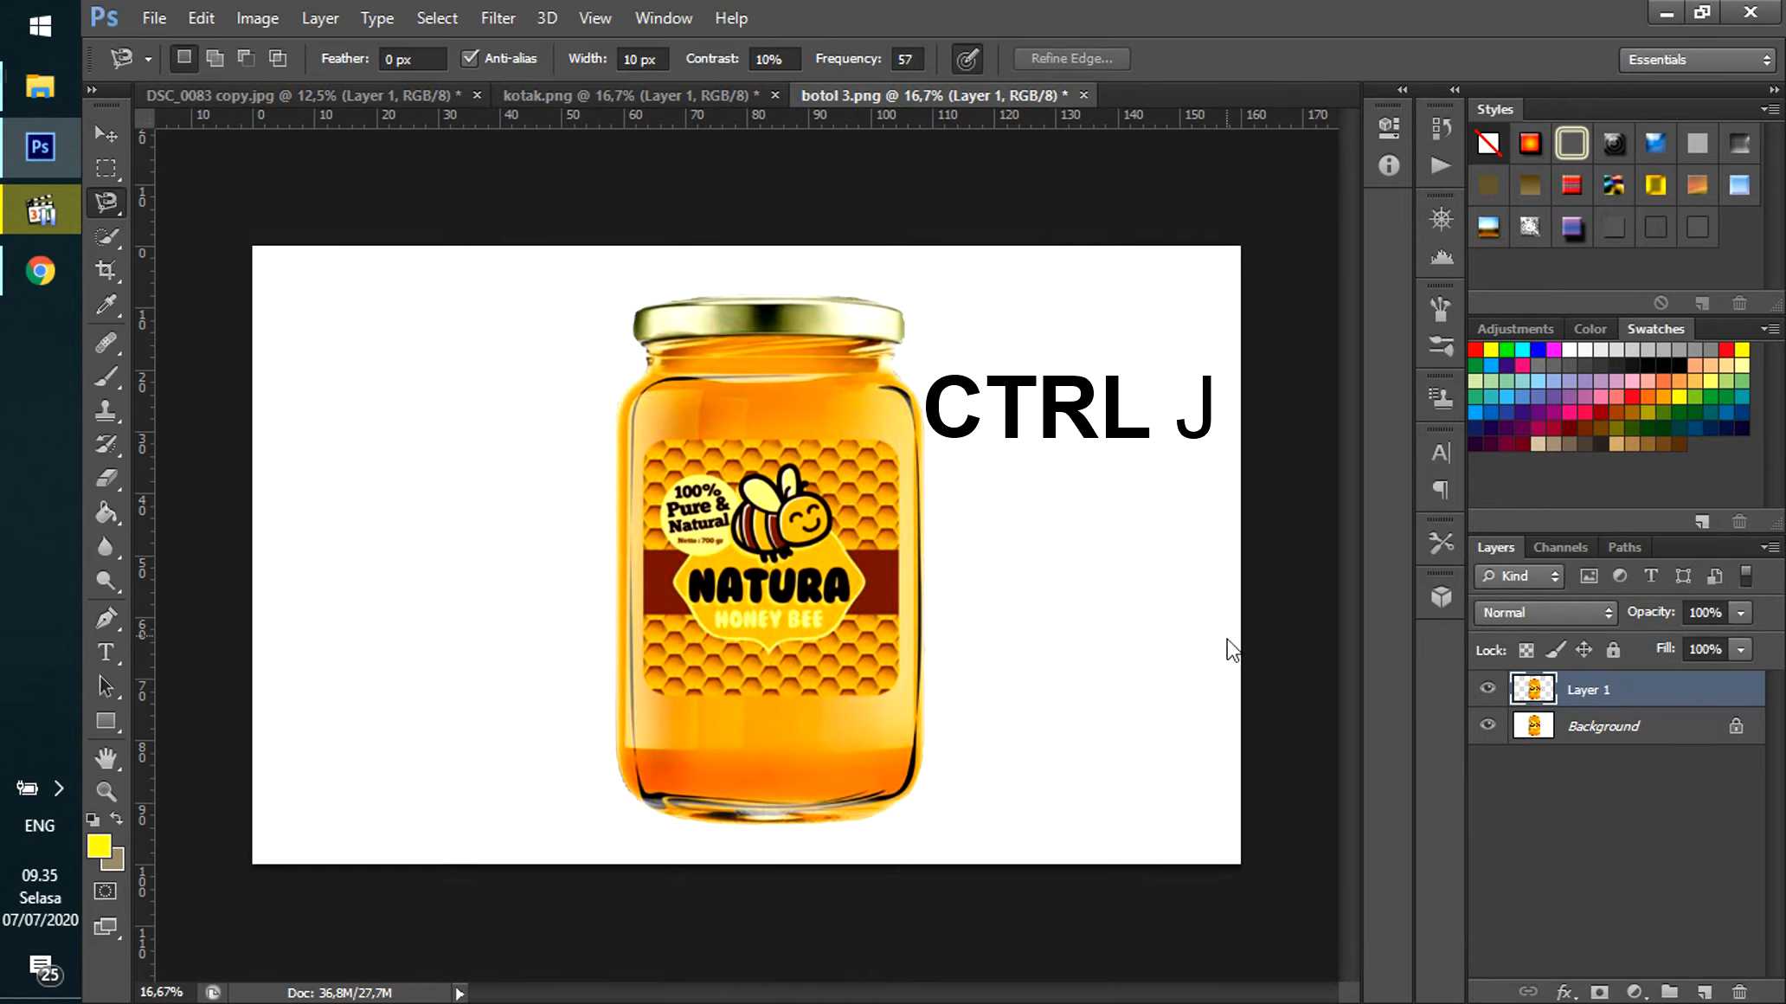
pyautogui.click(1488, 725)
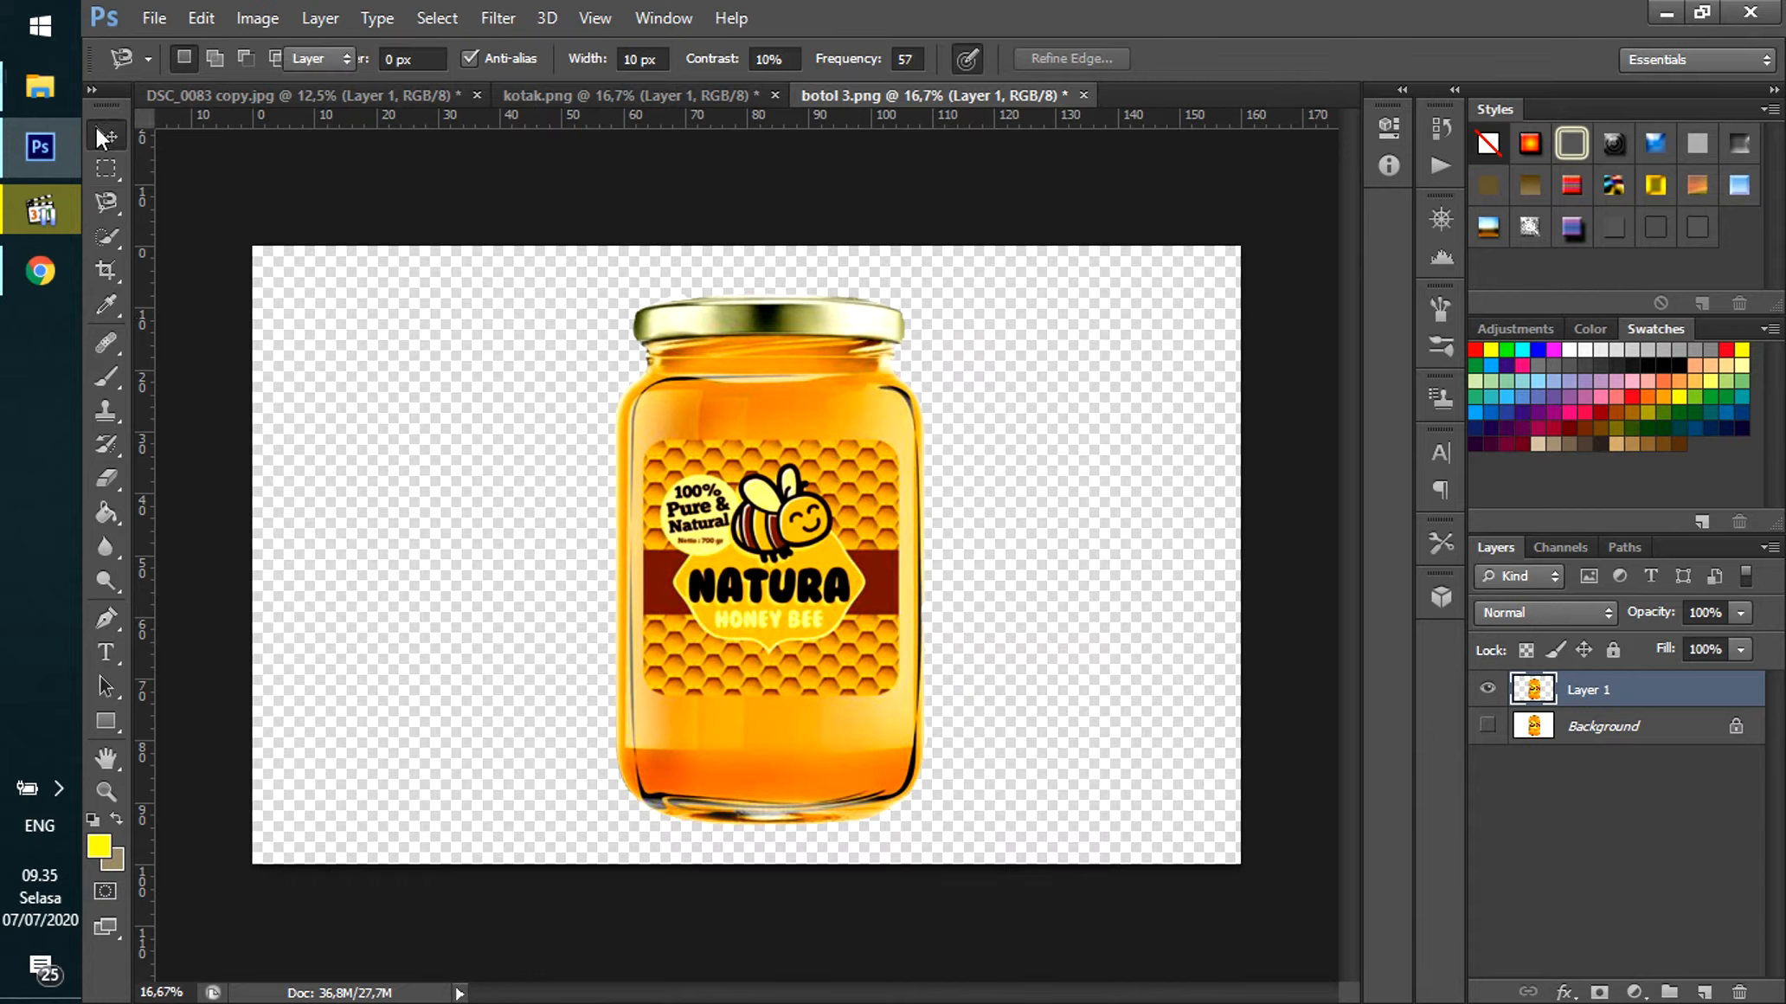
# Move the honey jar copy slightly right and down from its original position with the Move Tool.
pyautogui.press('v')
pyautogui.moveTo(802, 539)
pyautogui.mouseDown()
pyautogui.moveTo(754, 547)
pyautogui.moveTo(787, 563)
pyautogui.mouseUp()
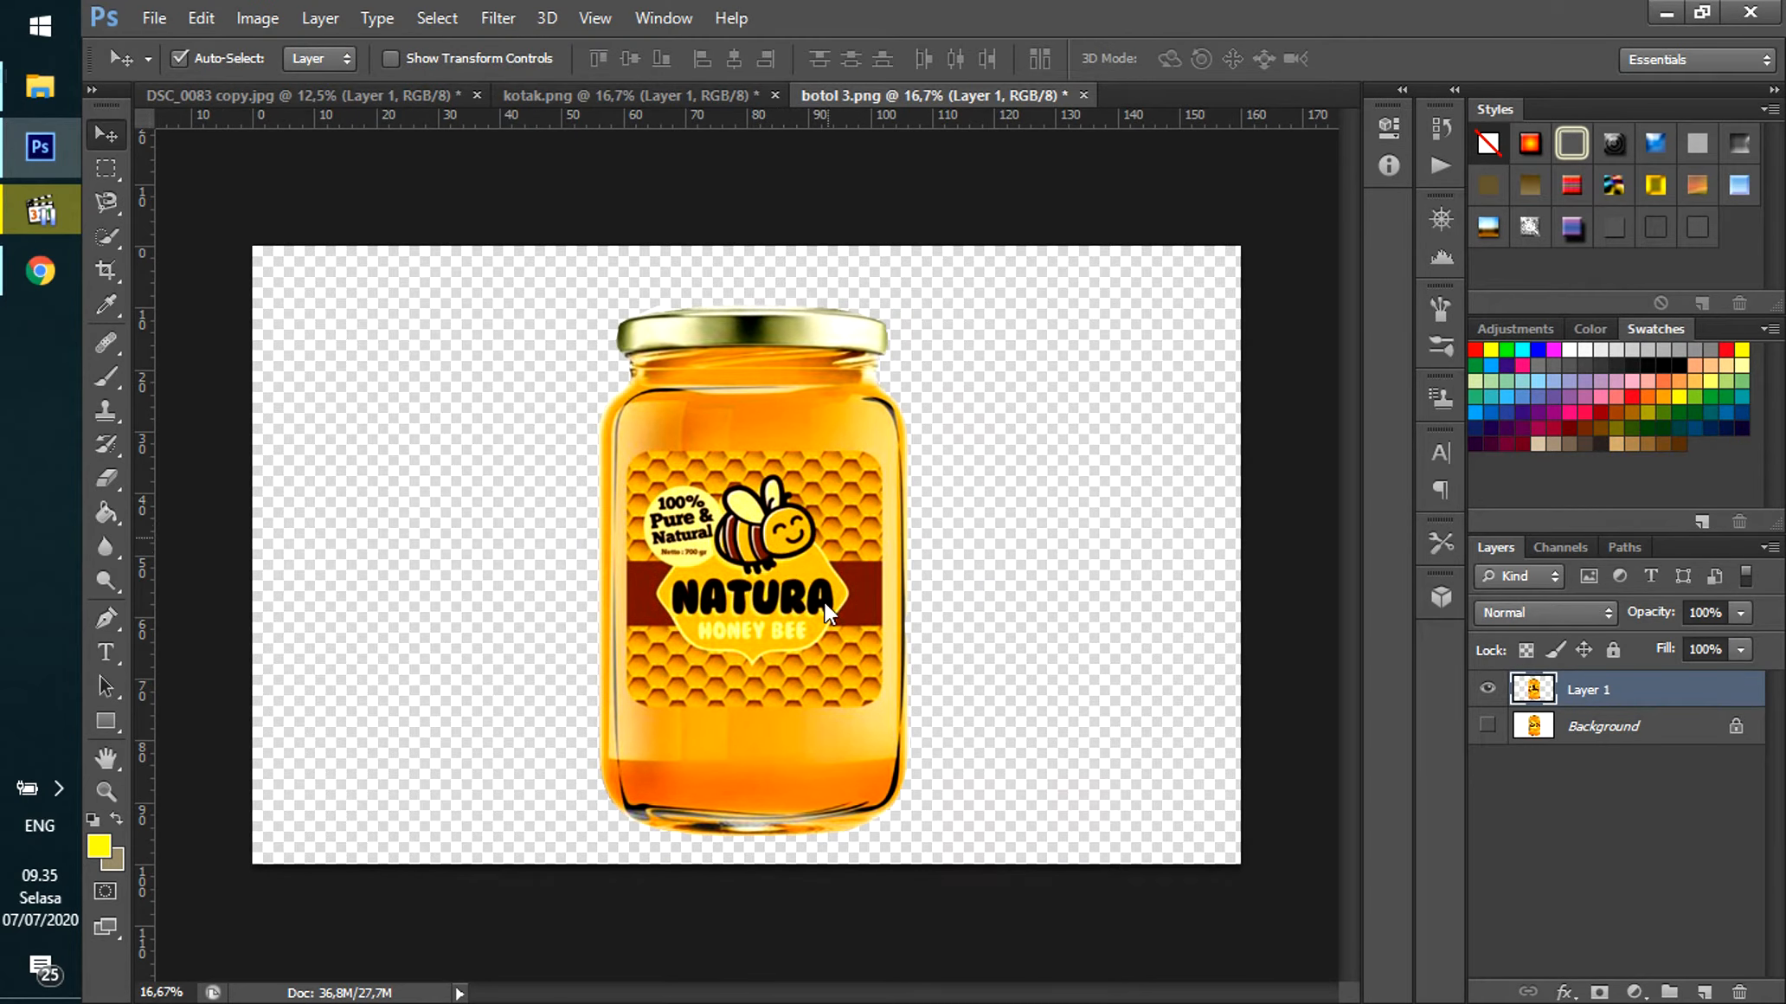
pyautogui.moveTo(685, 531); pyautogui.dragTo(714, 526)
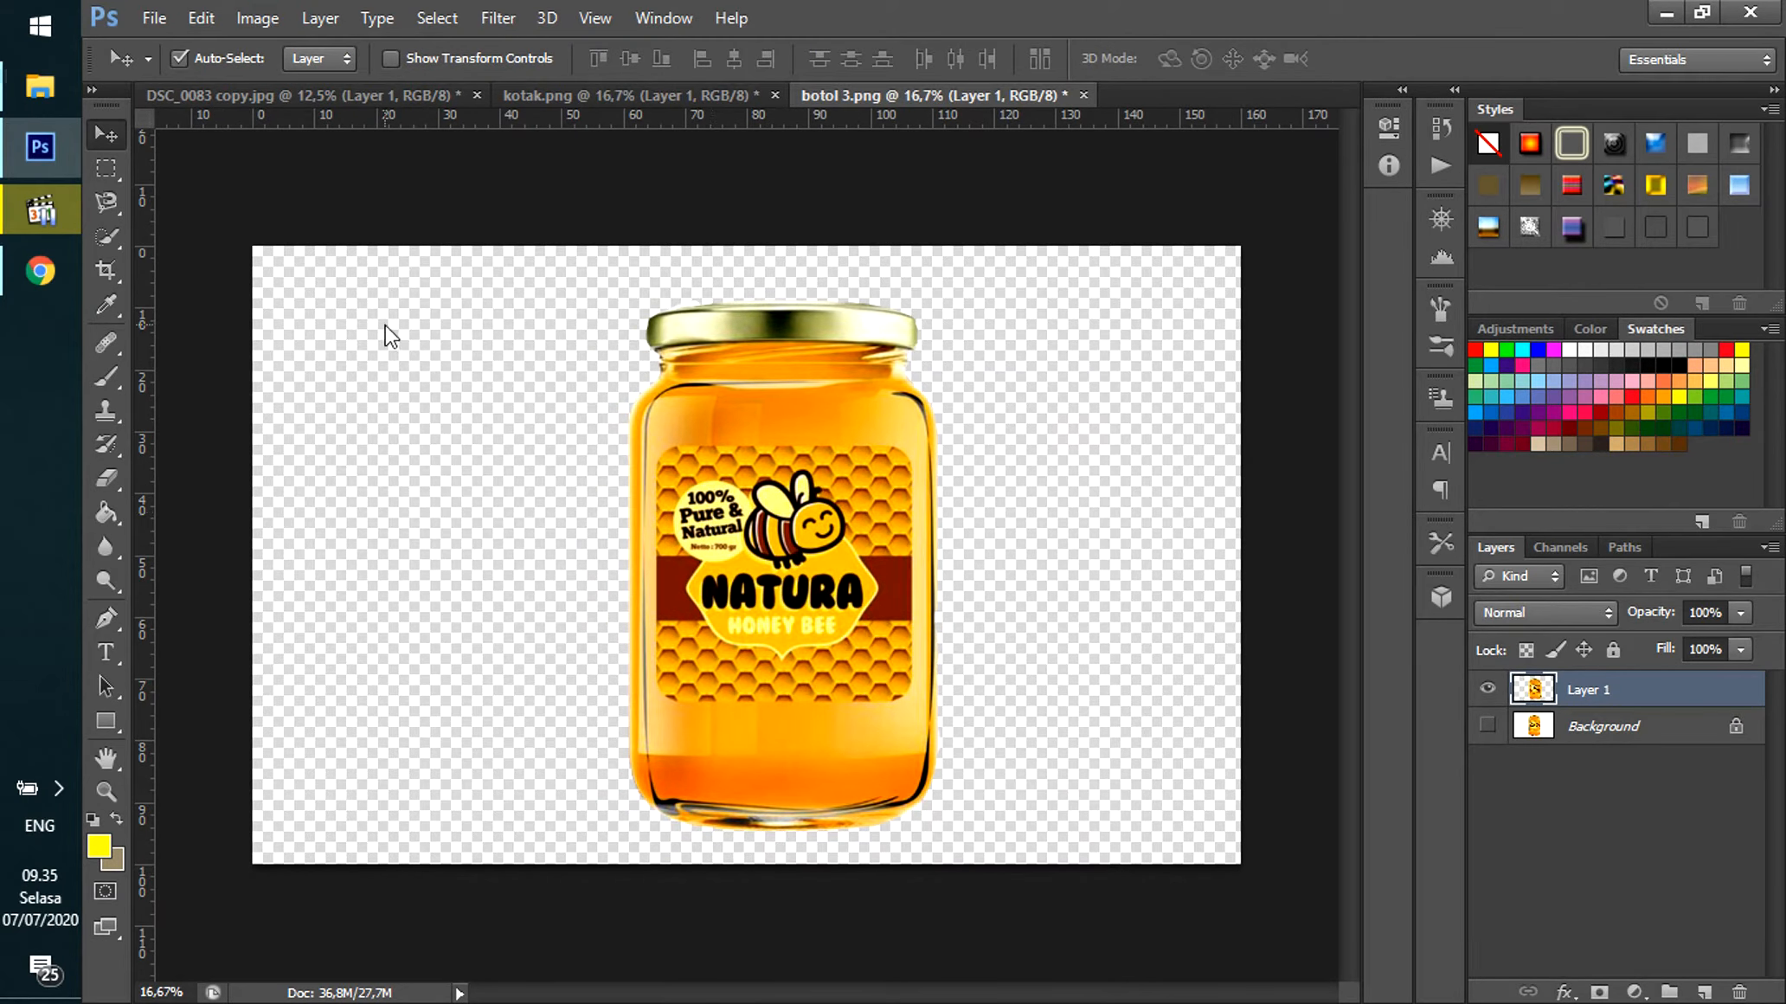
# Return to DSC_0083 copy.jpg and review the man's cutout alongside the available lasso tools.
pyautogui.click(102, 199)
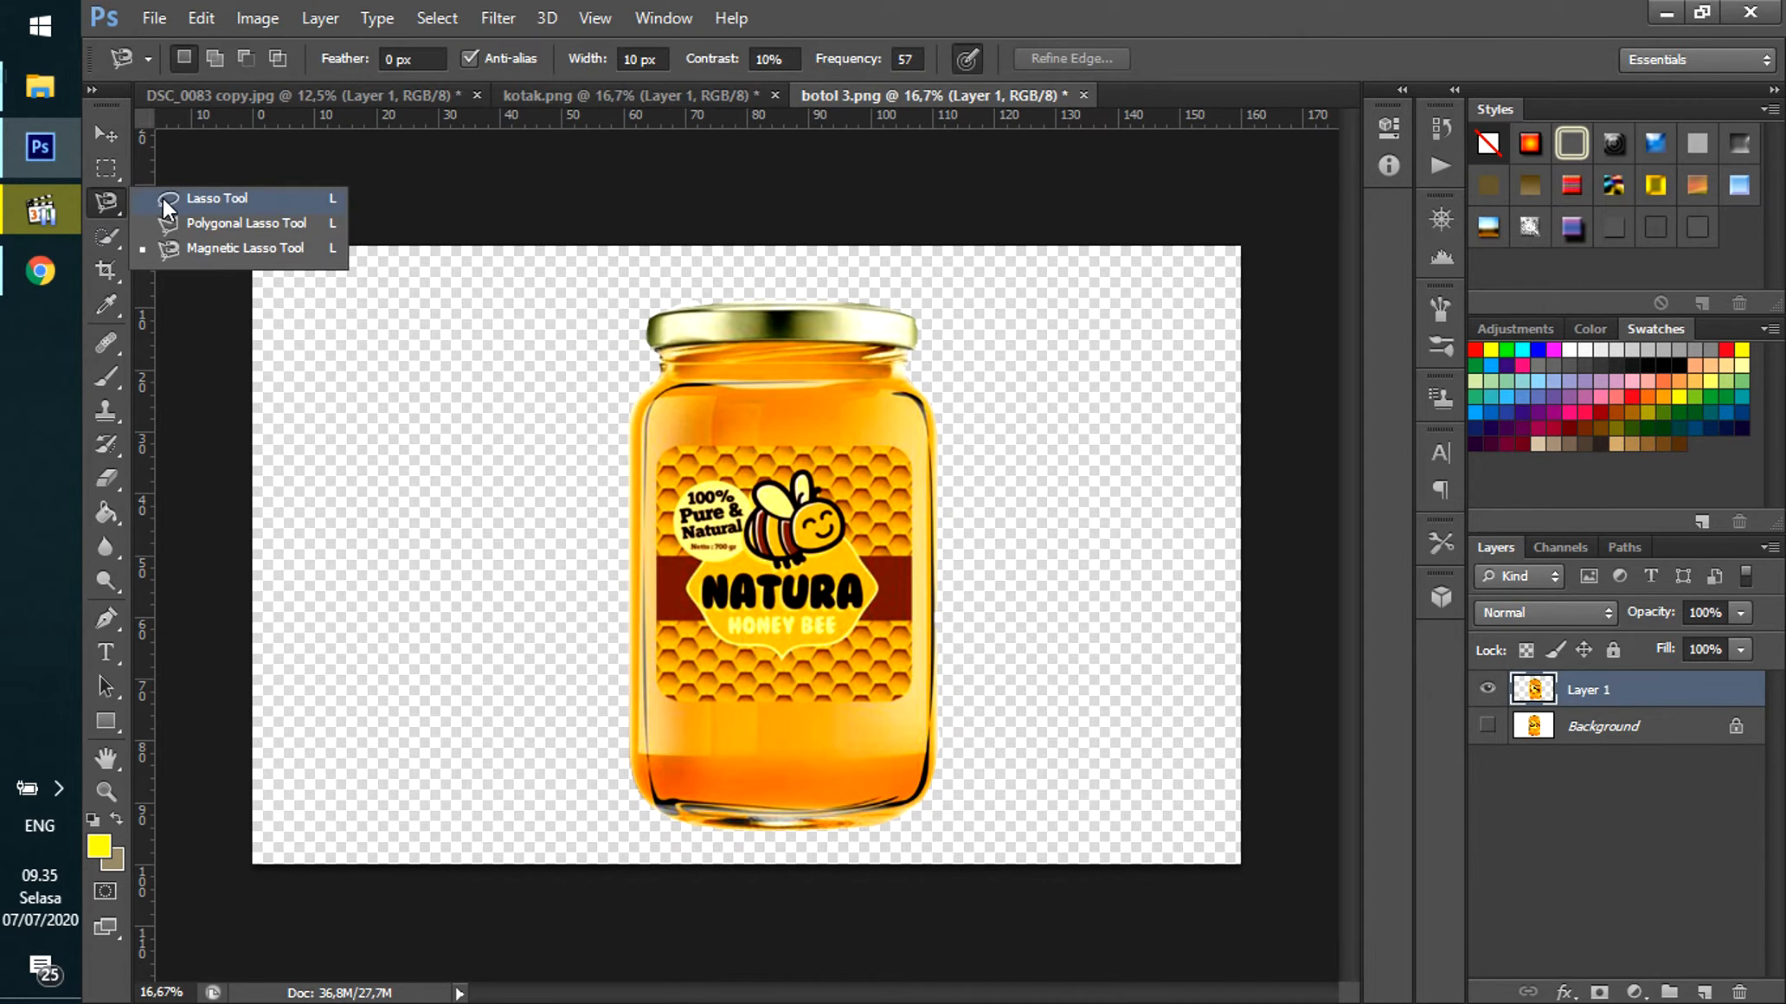
pyautogui.click(319, 93)
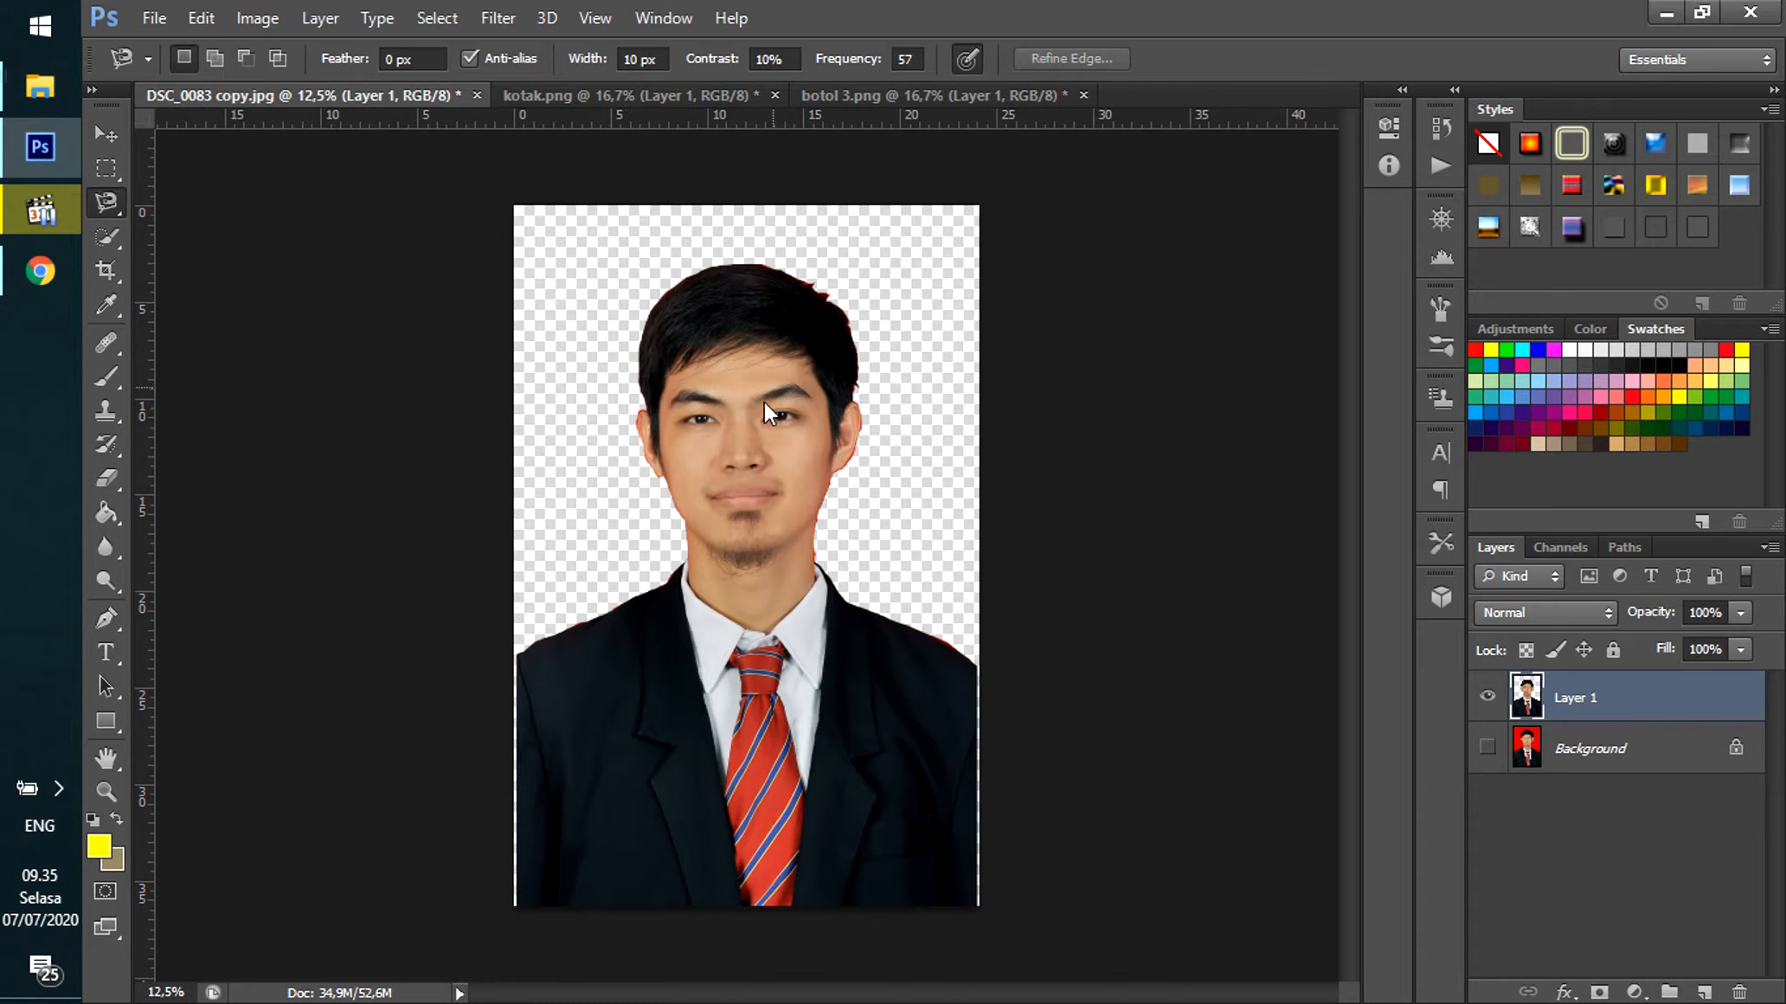
pyautogui.click(1492, 749)
pyautogui.rightClick(103, 204)
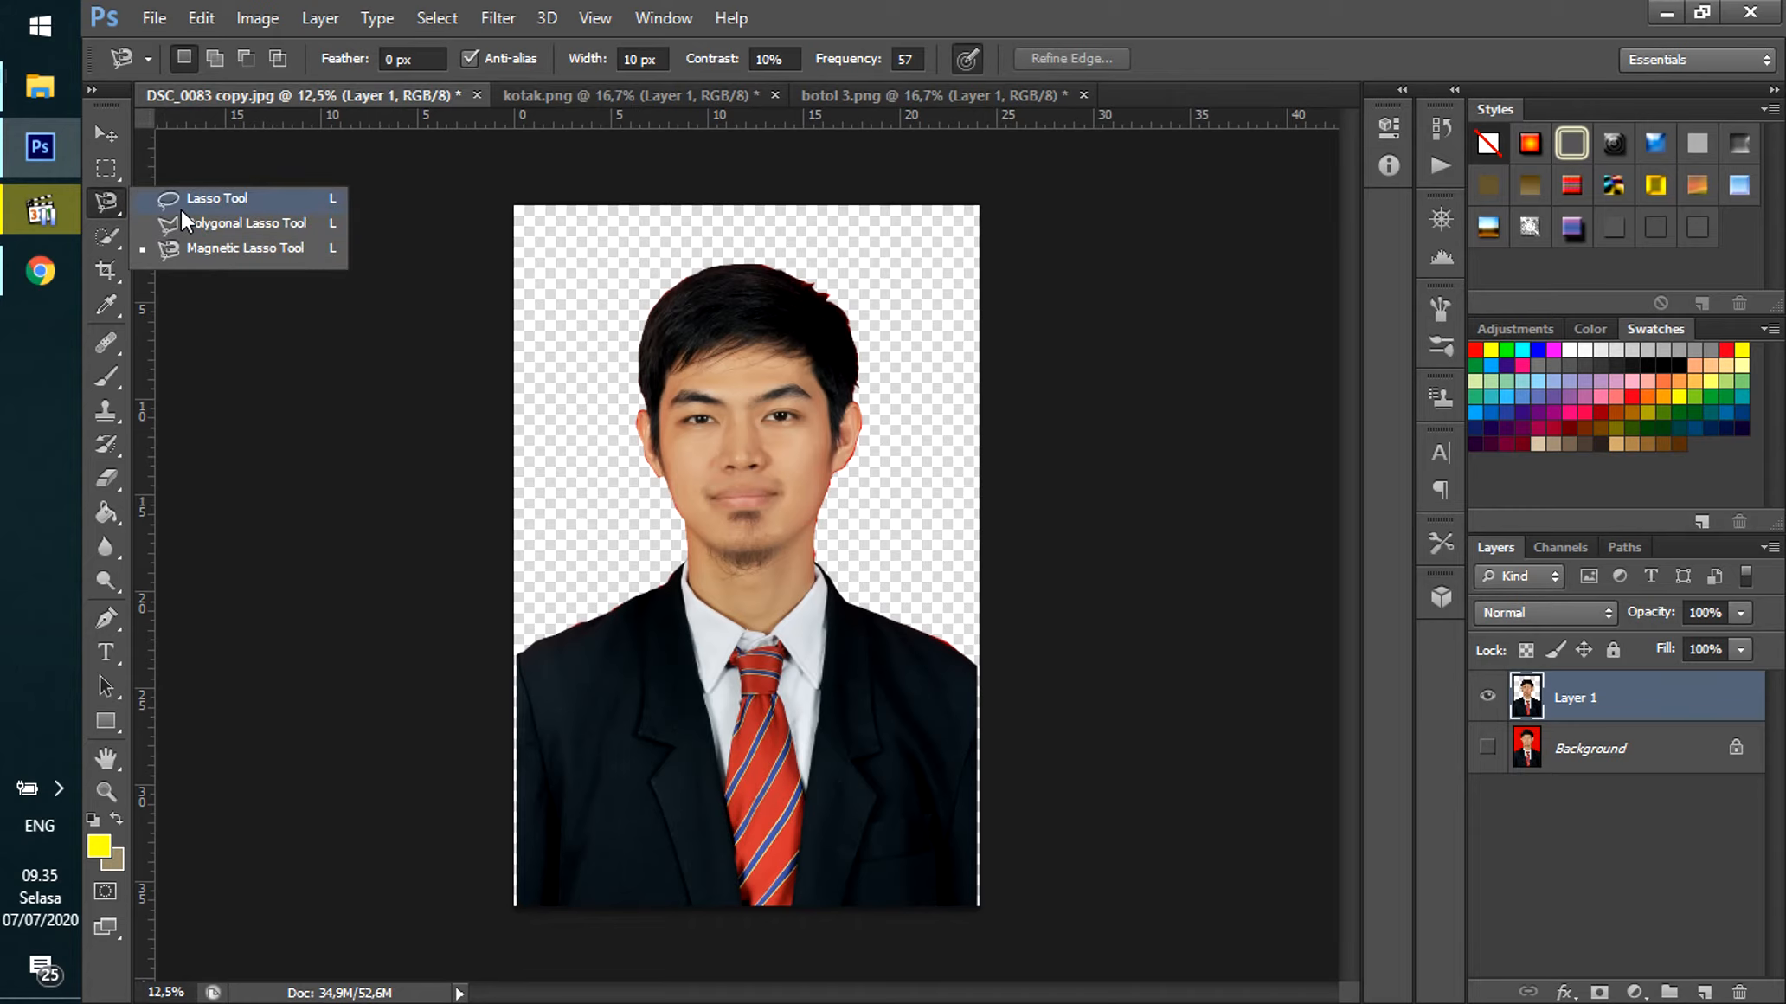
pyautogui.click(107, 200)
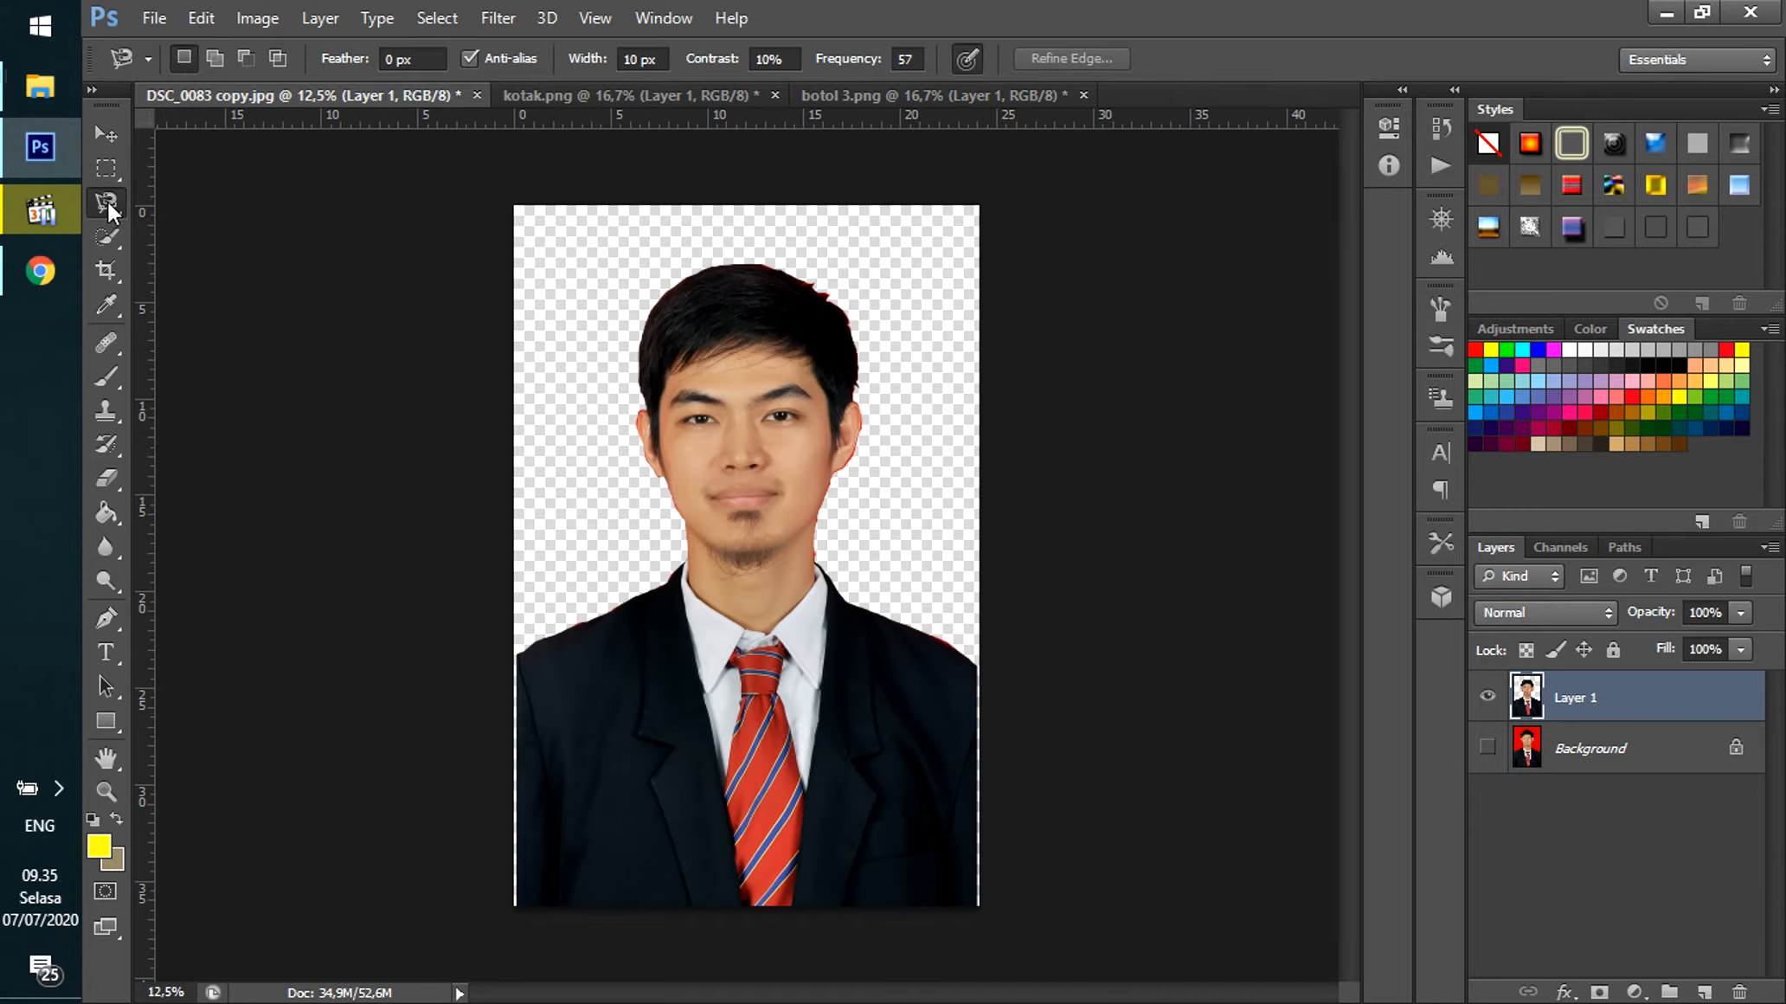
# Switch to kotak.png, activate the Polygonal Lasso Tool, and compare the yellow square with the man's cutout.
pyautogui.click(560, 104)
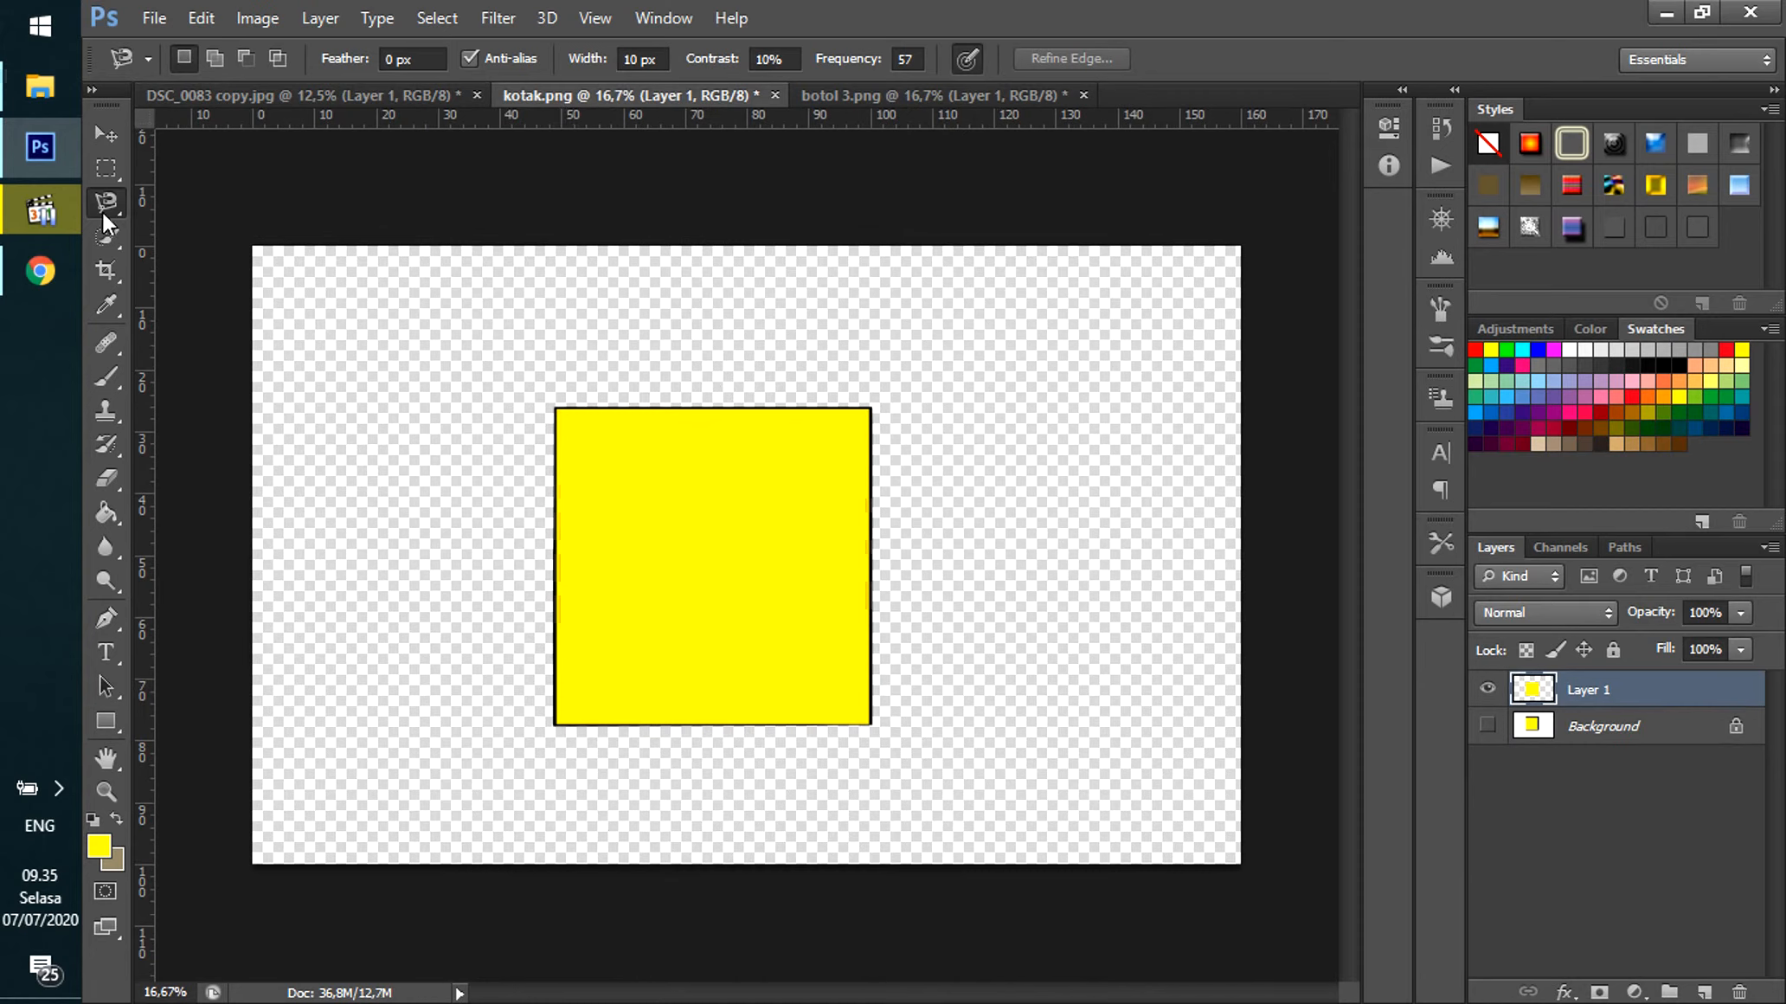
pyautogui.rightClick(107, 204)
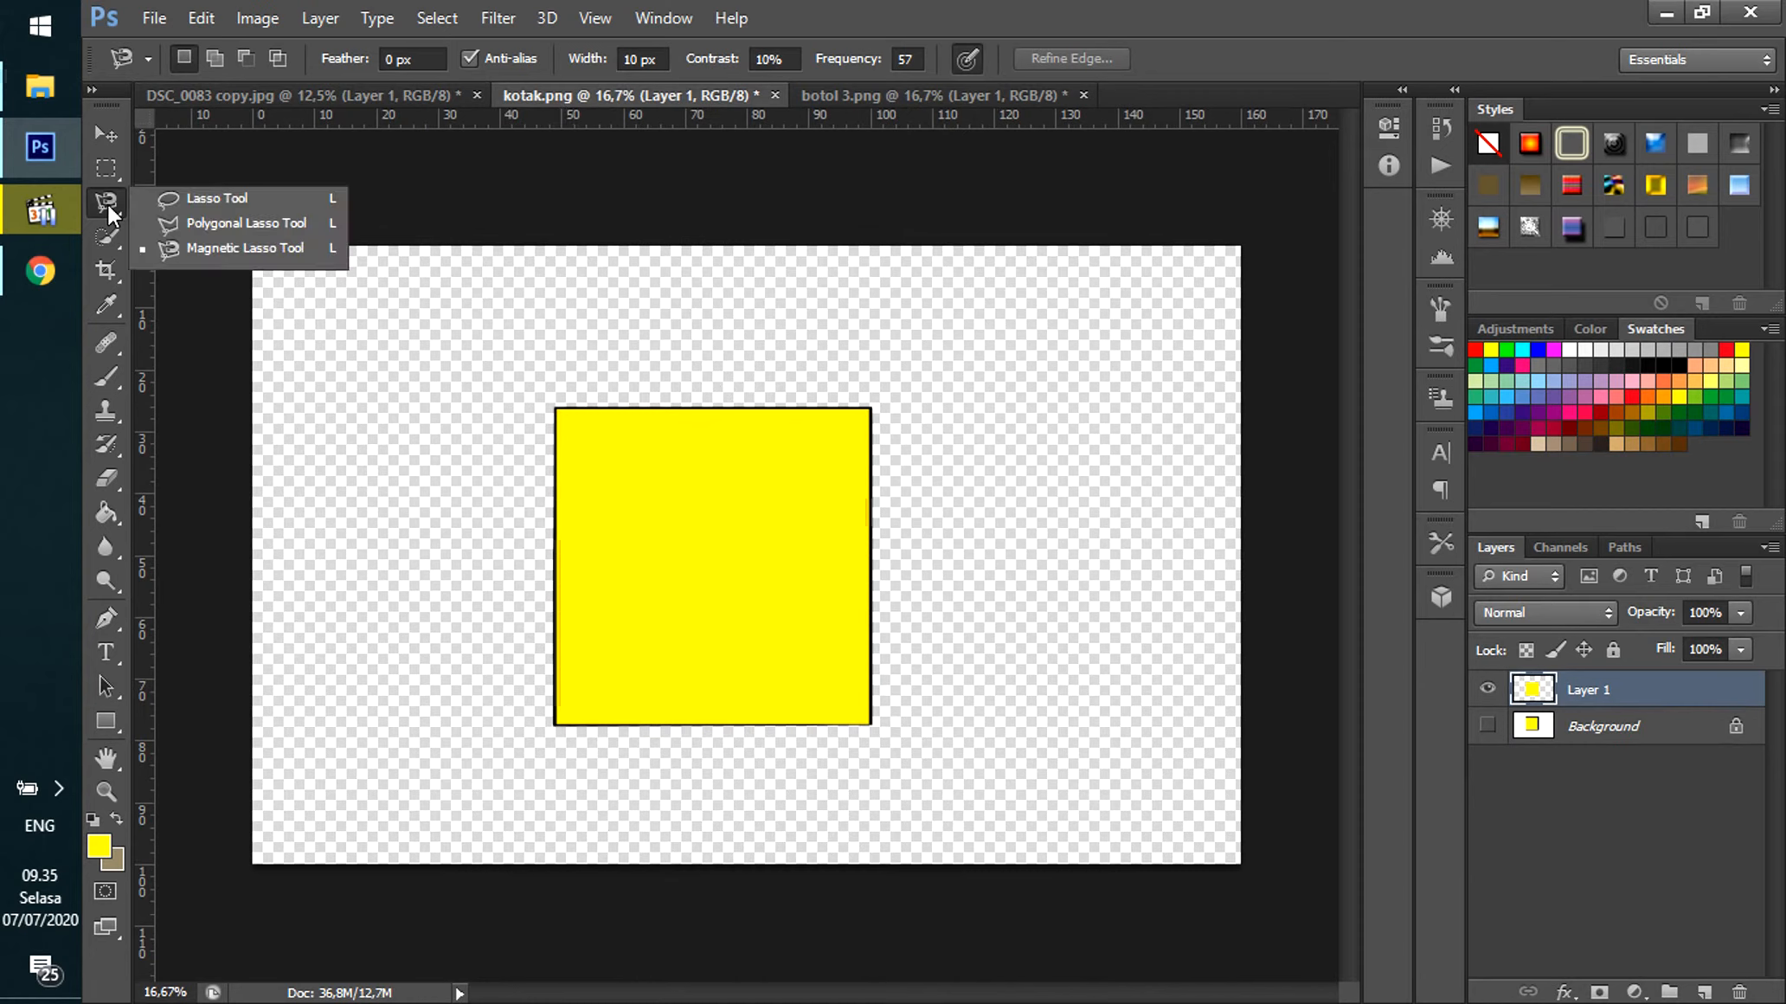
pyautogui.click(225, 225)
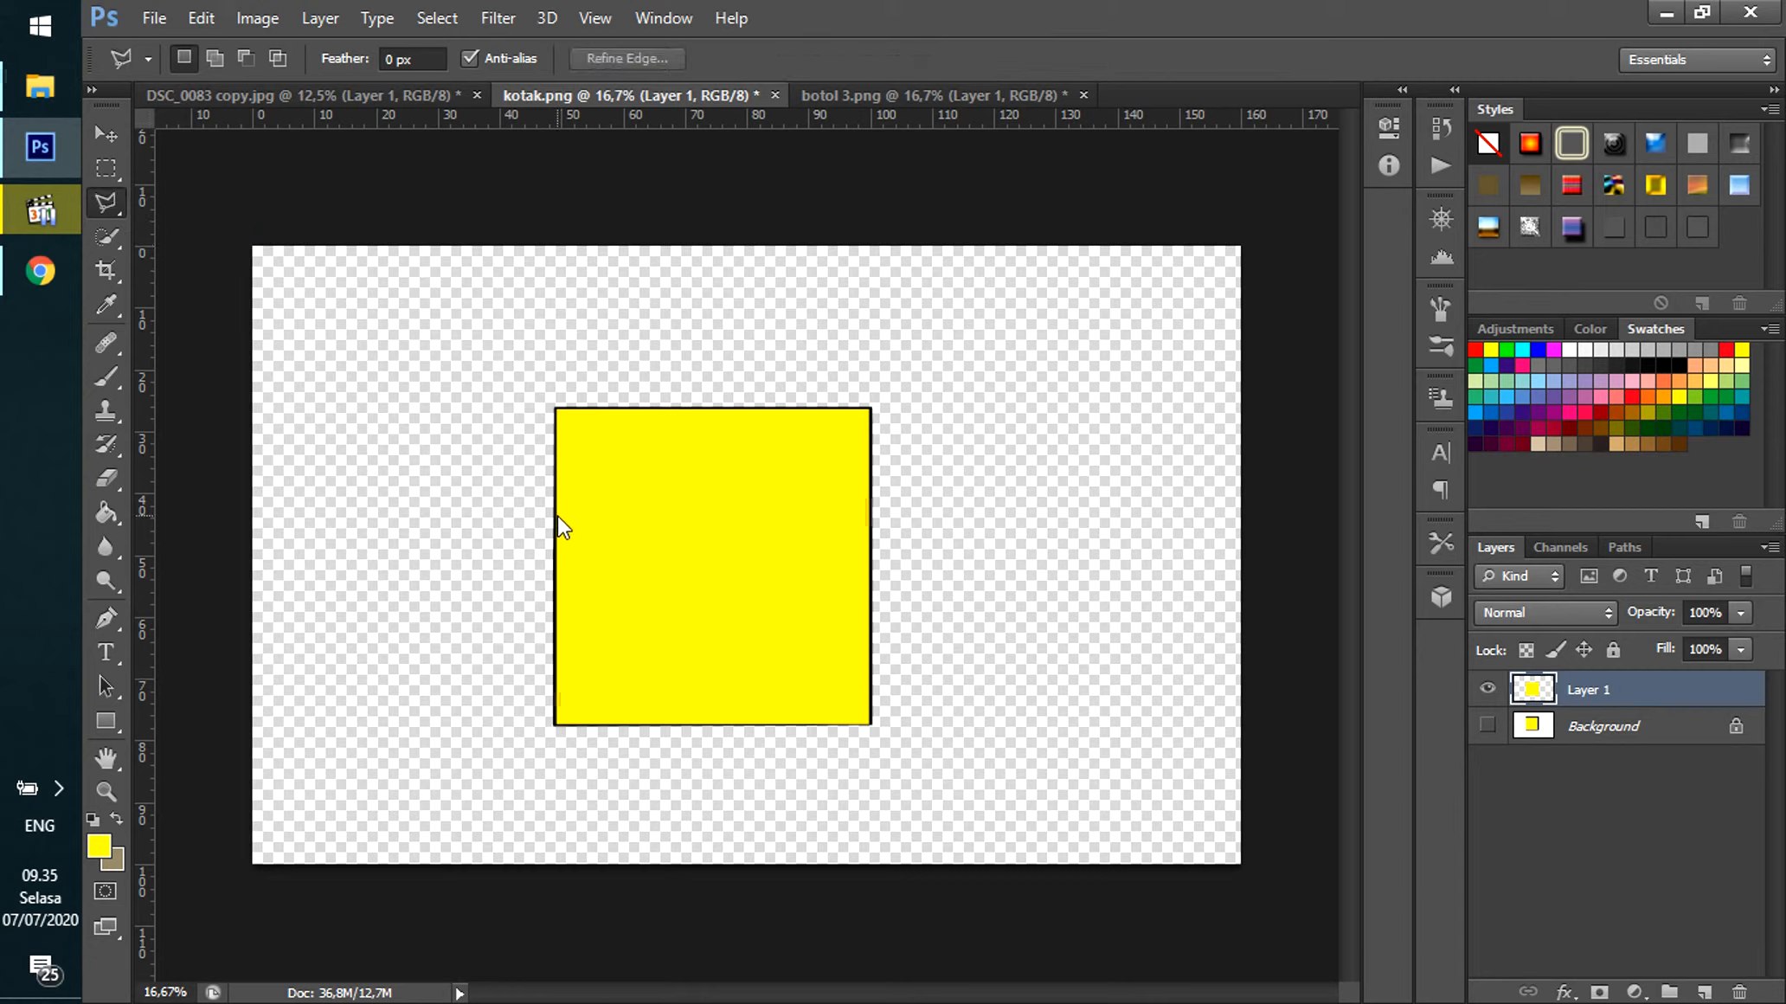
pyautogui.click(415, 97)
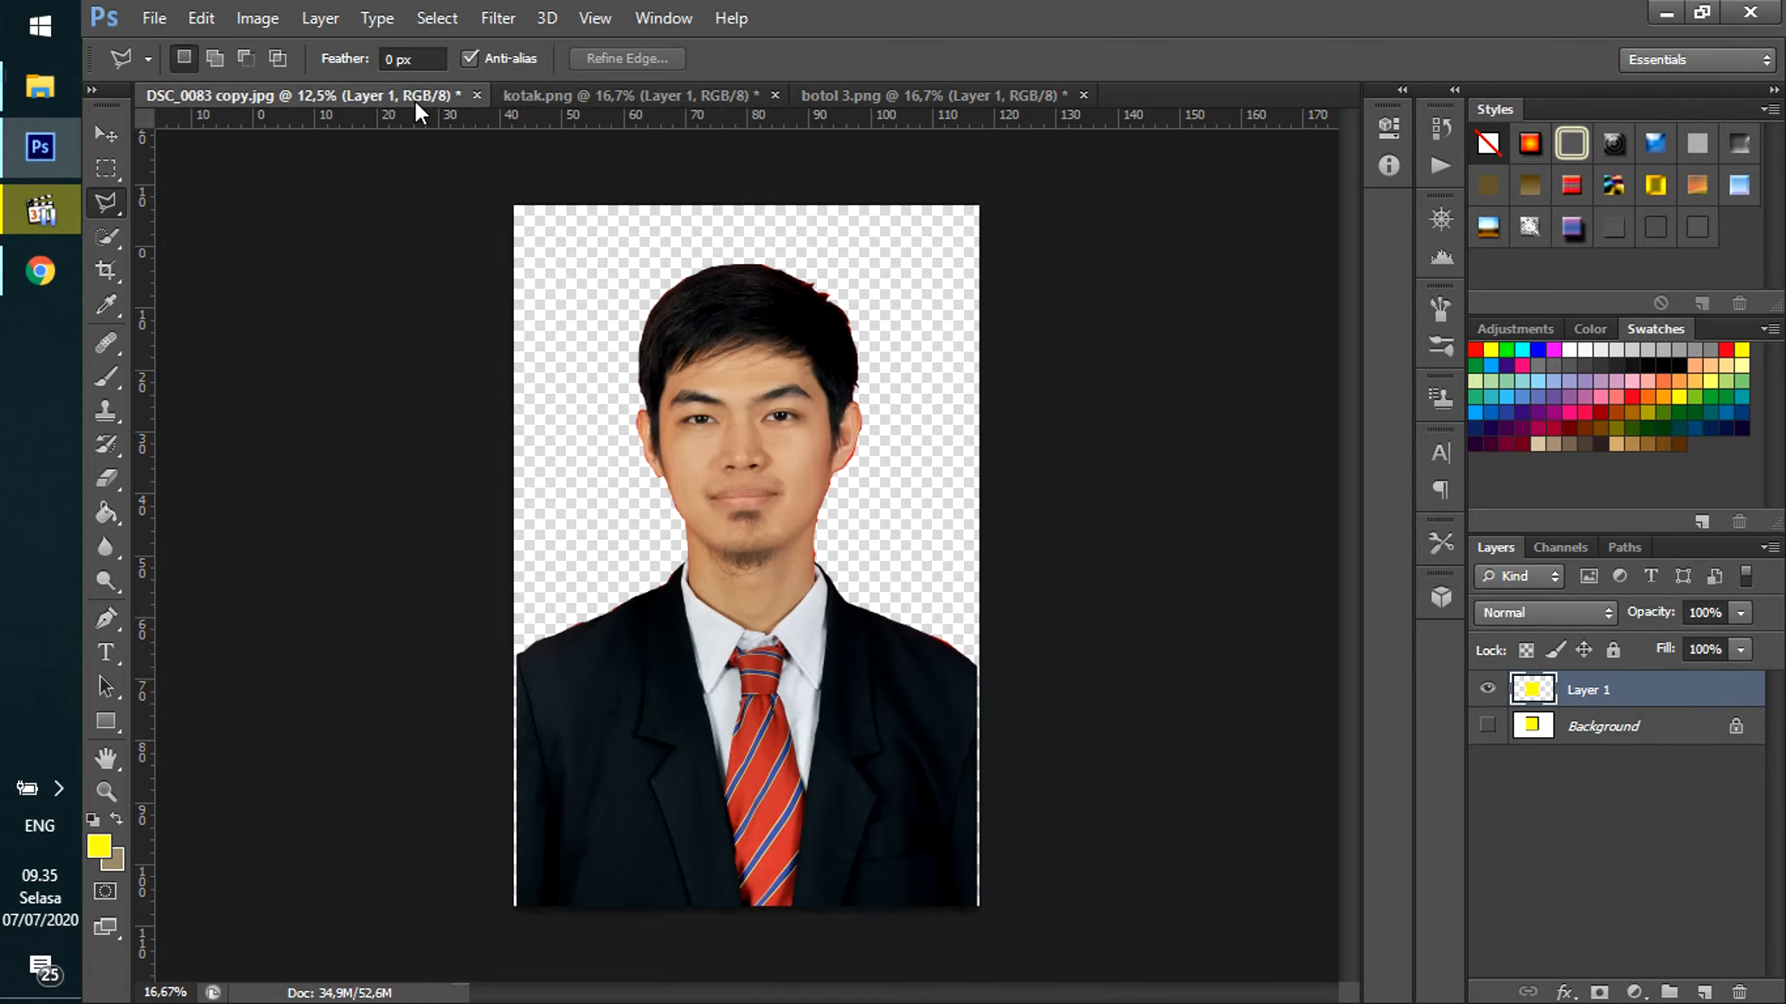
pyautogui.click(553, 98)
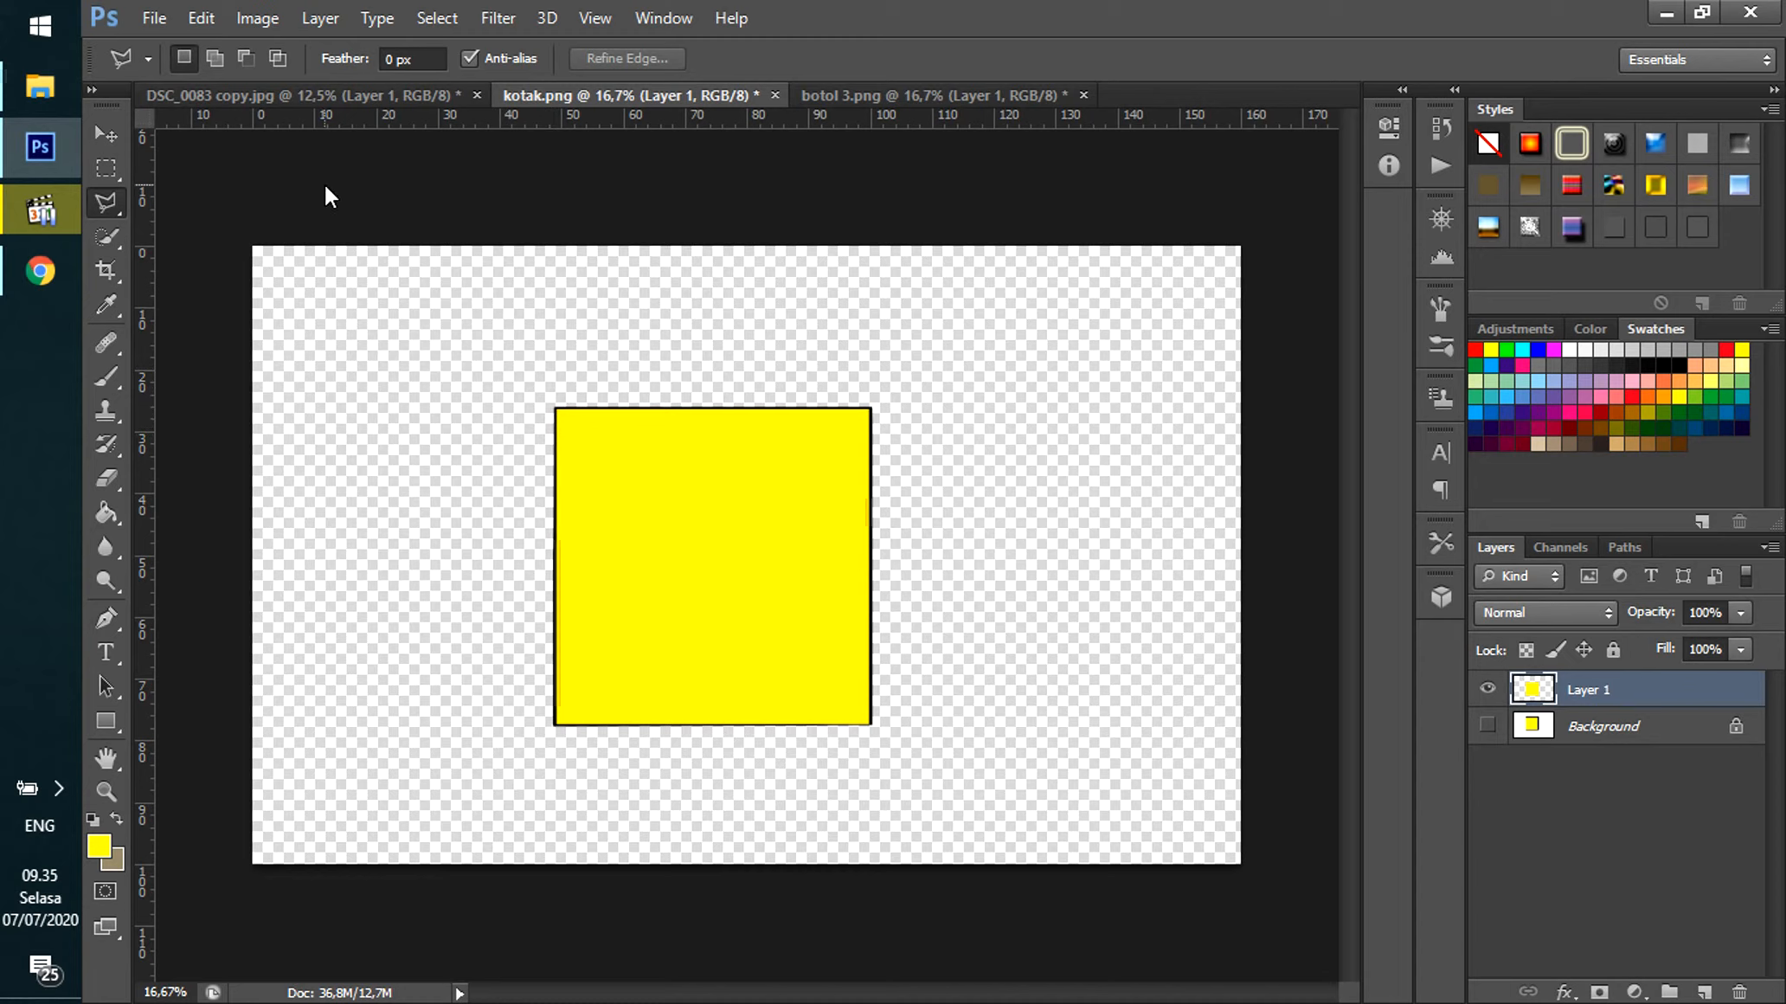
# Switch to botol 3.png and activate the Magnetic Lasso Tool for the honey jar.
pyautogui.click(916, 93)
pyautogui.click(115, 192)
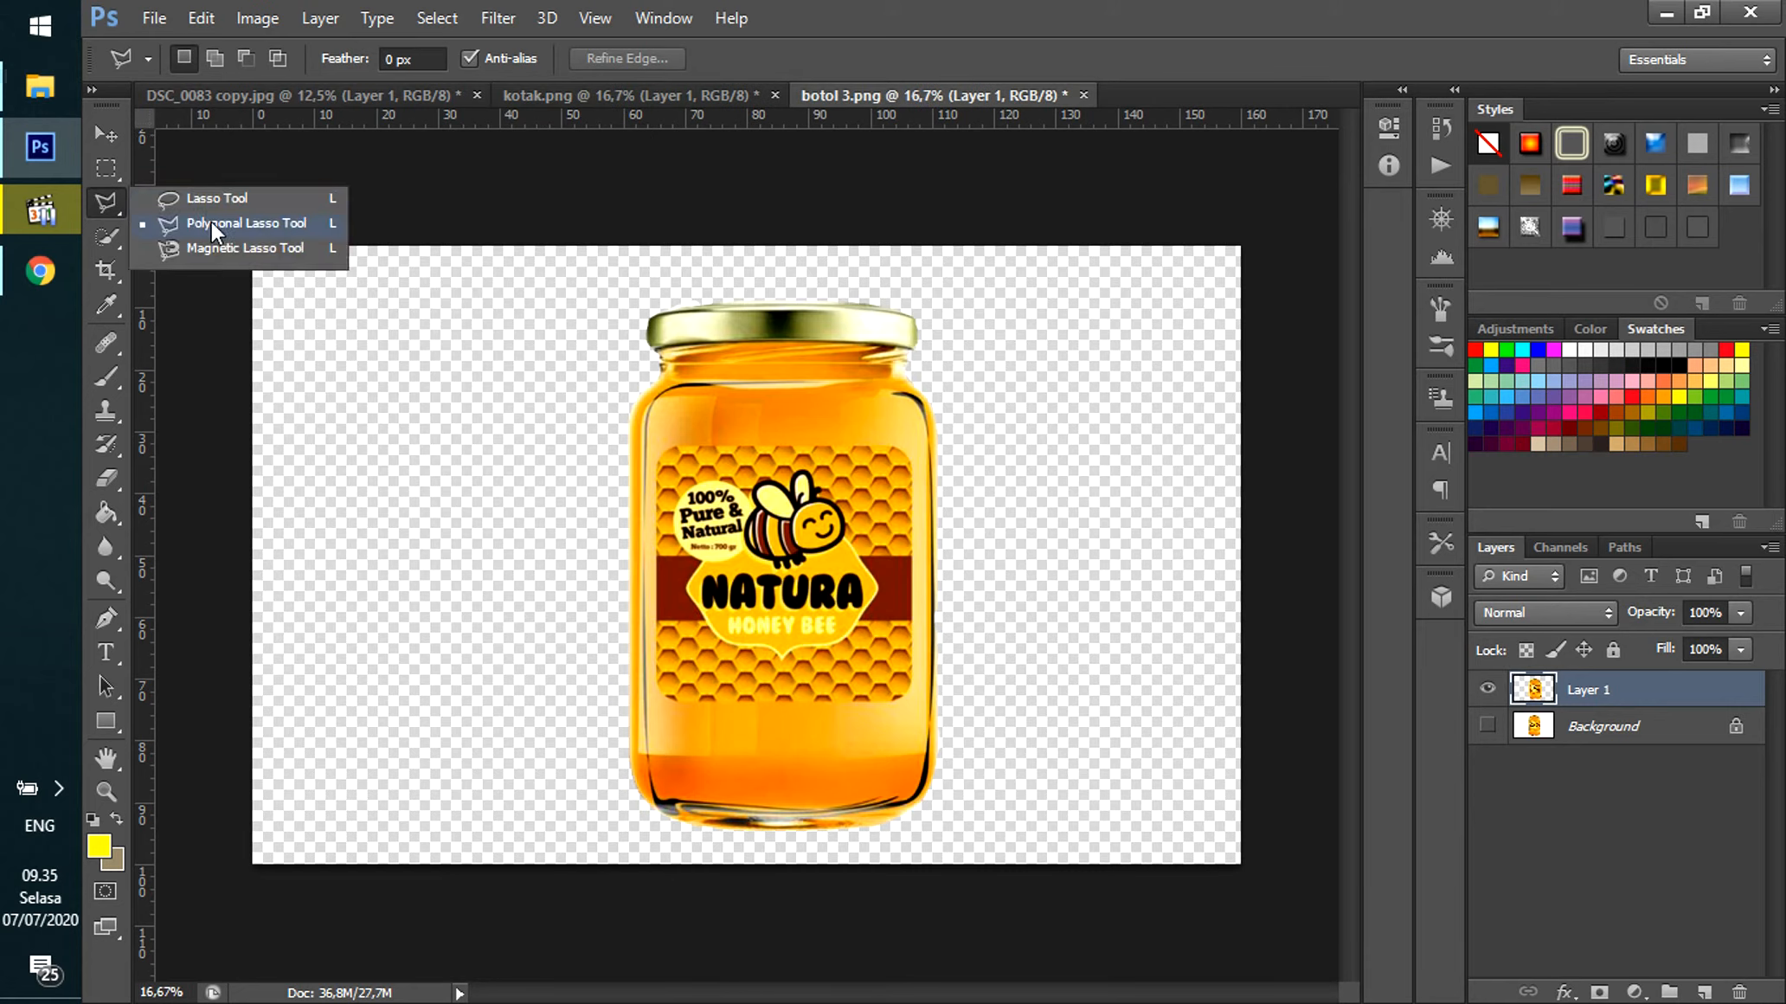
pyautogui.click(245, 248)
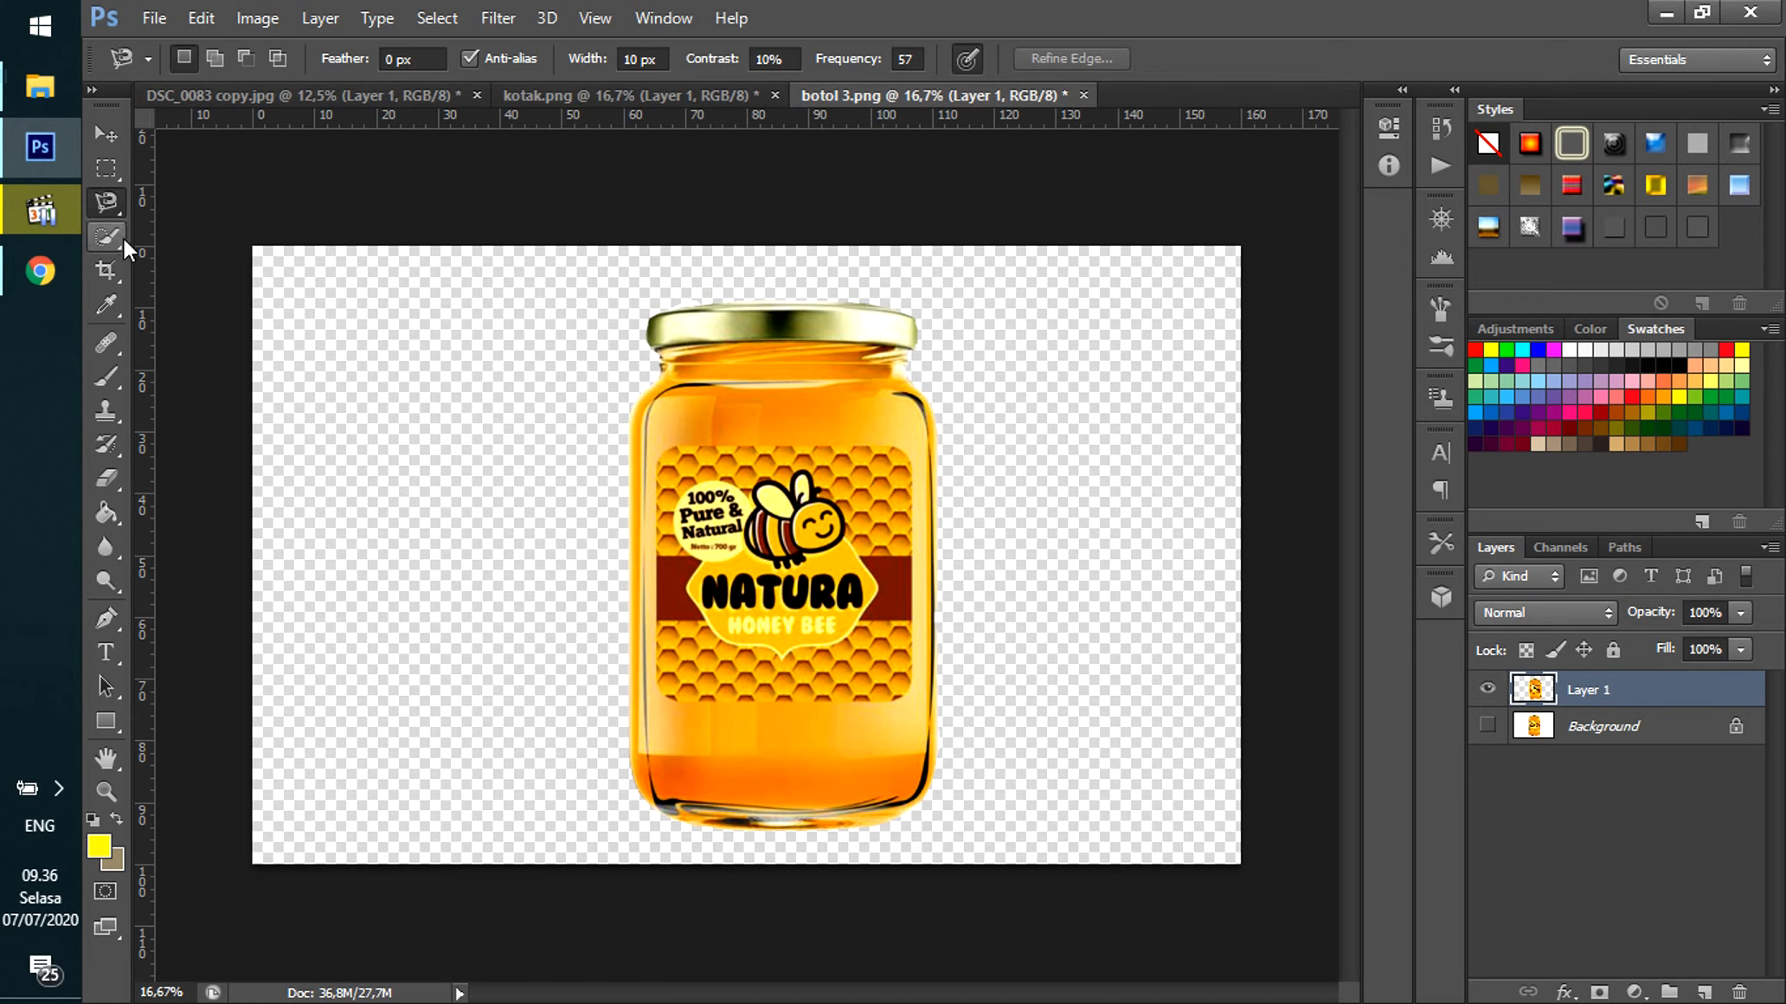
pyautogui.rightClick(103, 201)
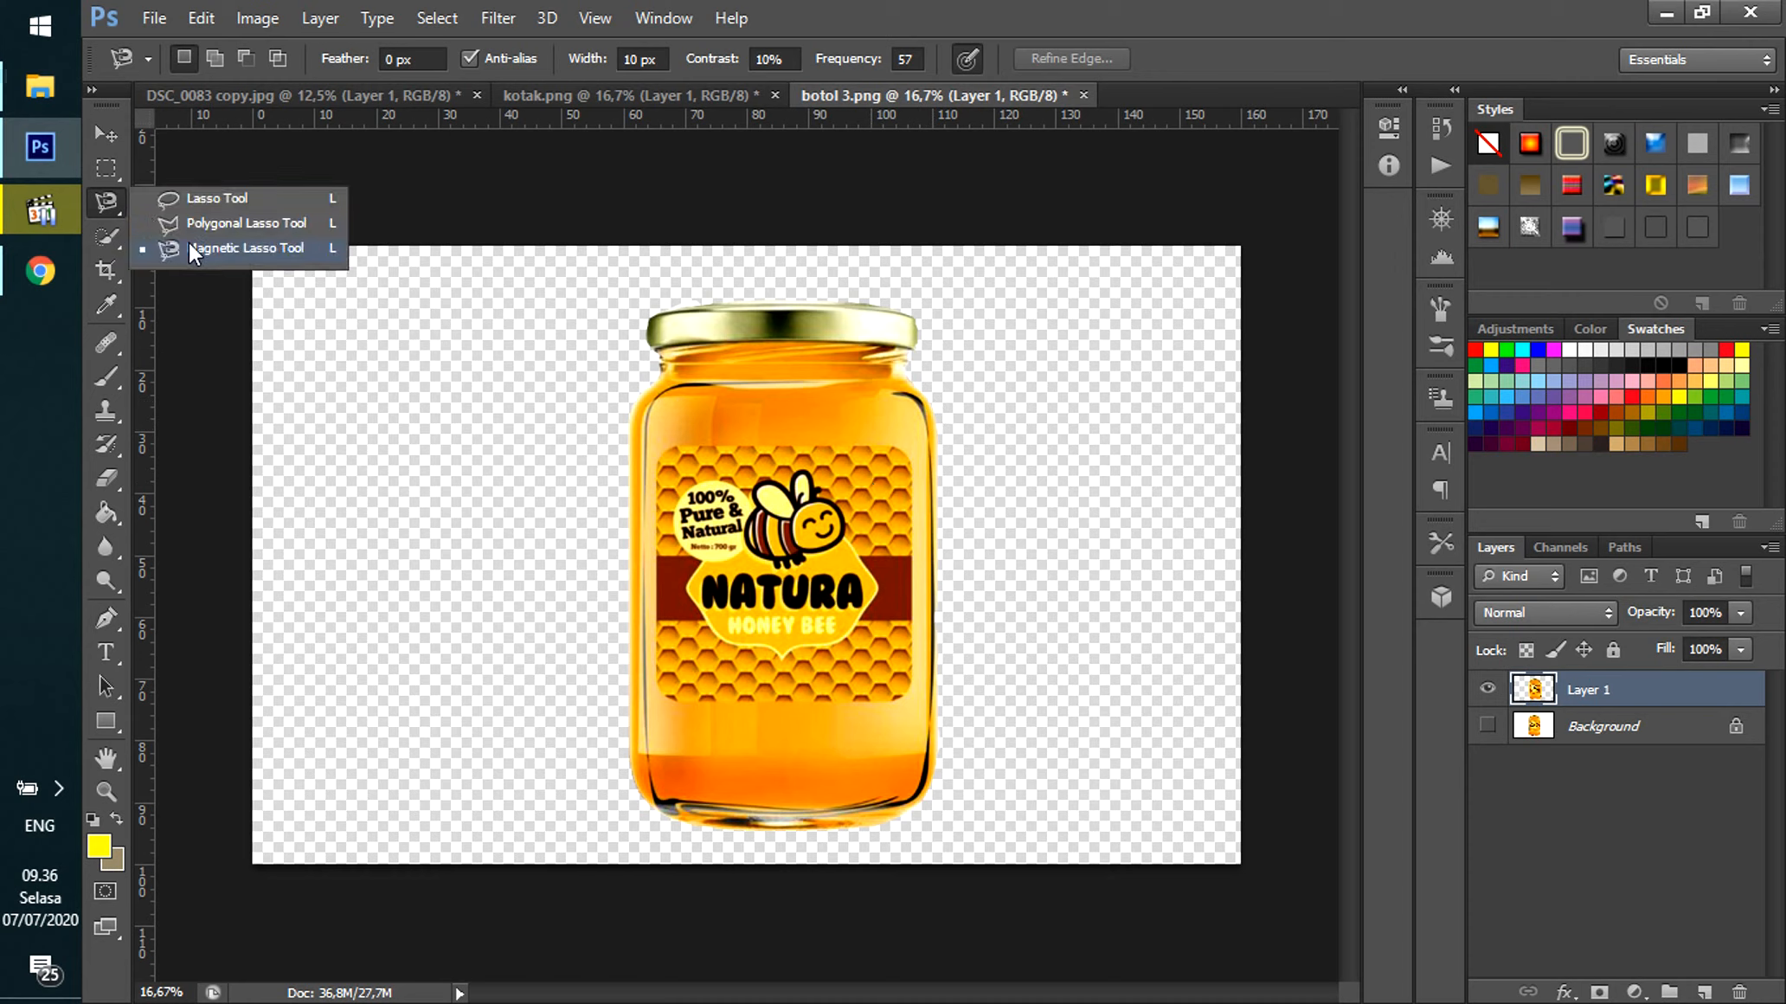
pyautogui.click(189, 247)
pyautogui.rightClick(102, 200)
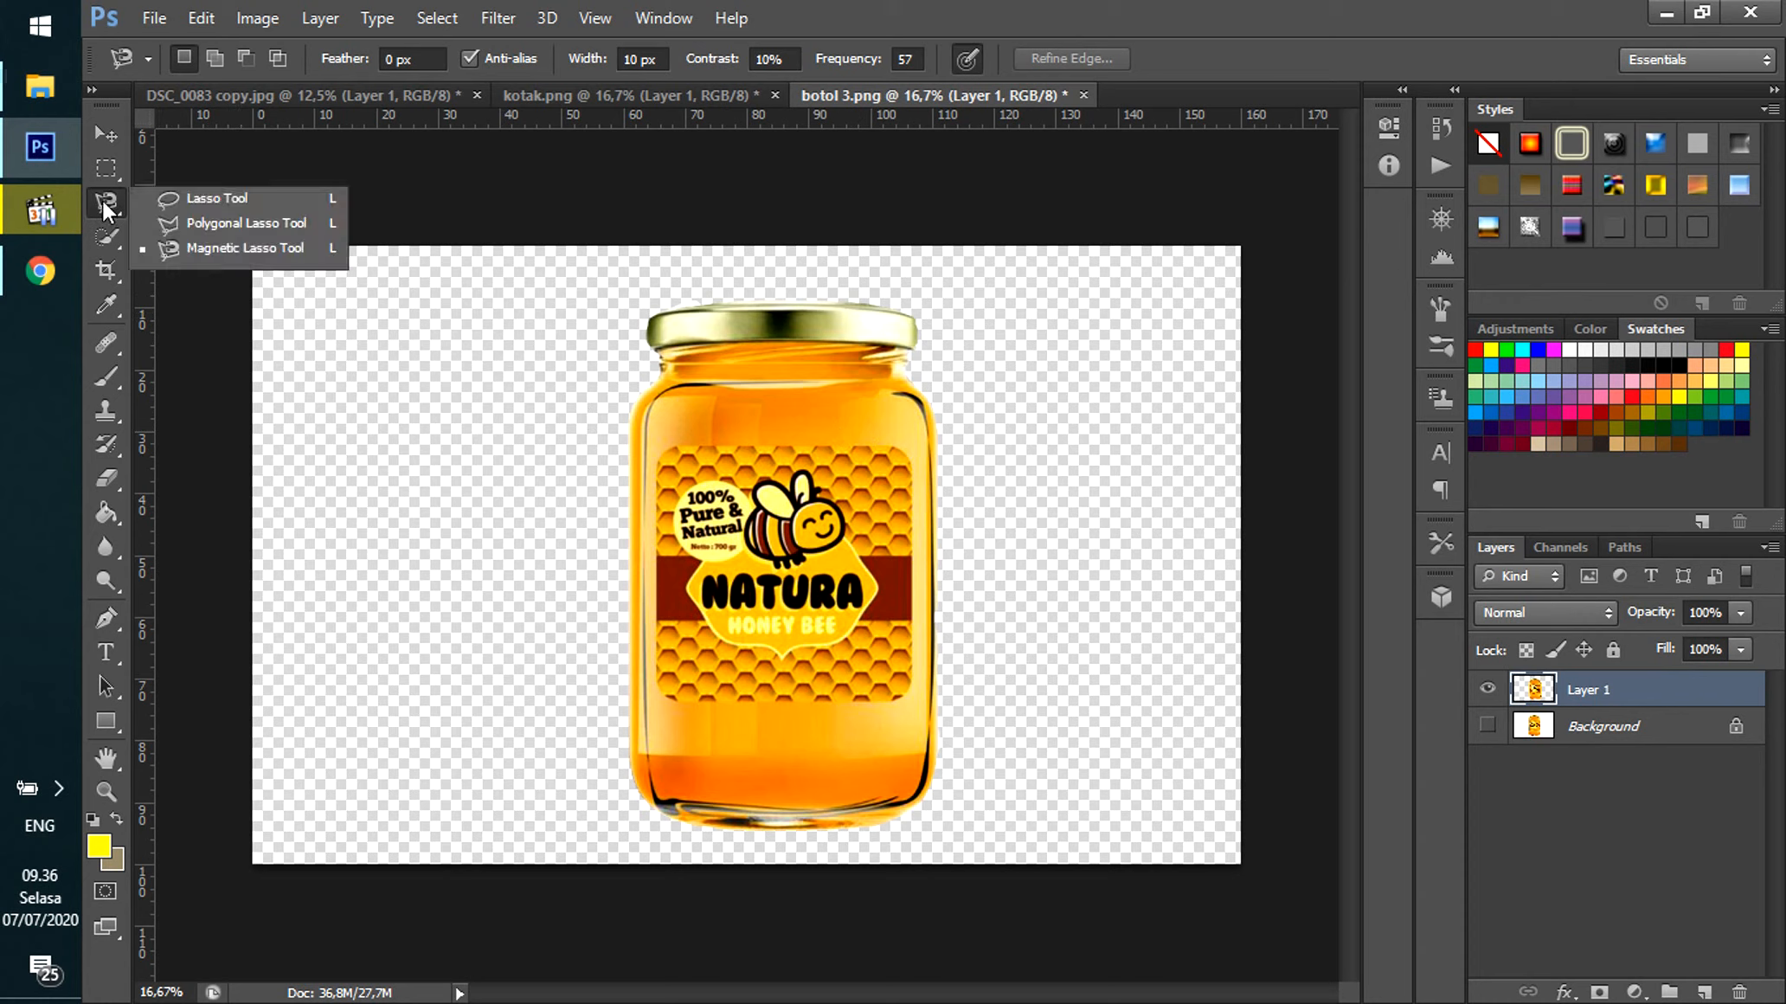
pyautogui.click(198, 251)
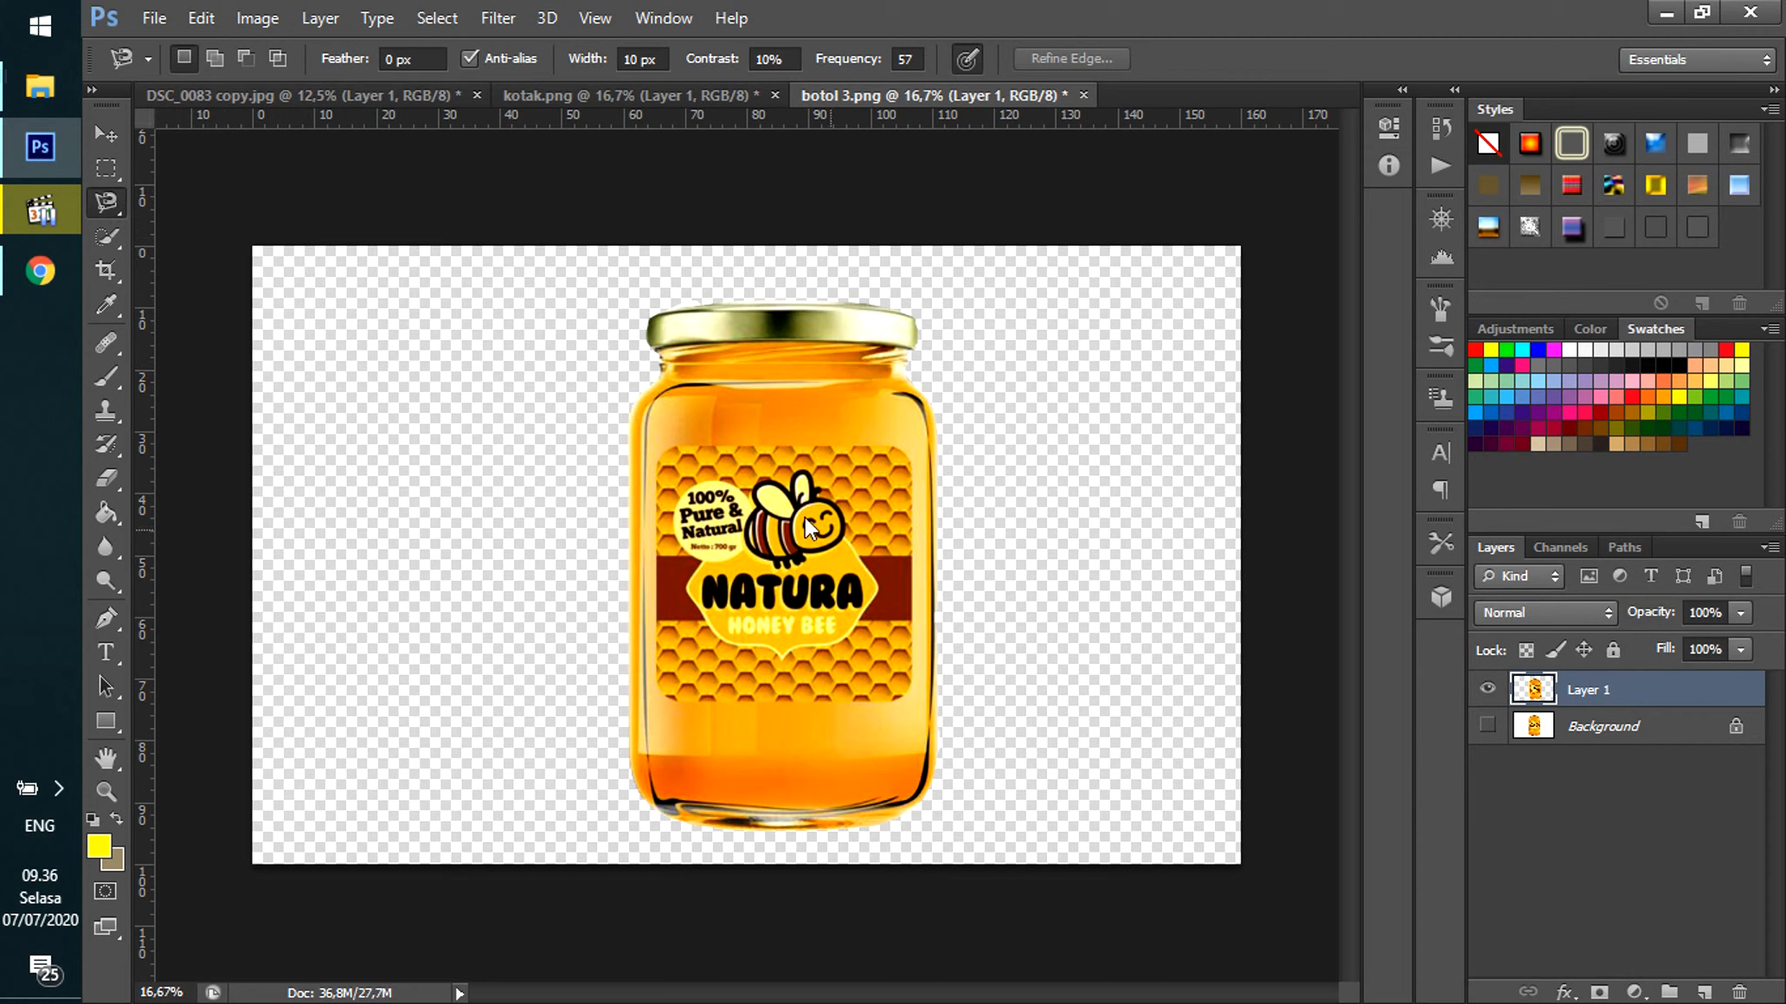
# Review the lasso tool variants and the Pen Tool's options, and switch back to the Magnetic Lasso Tool.
pyautogui.rightClick(114, 202)
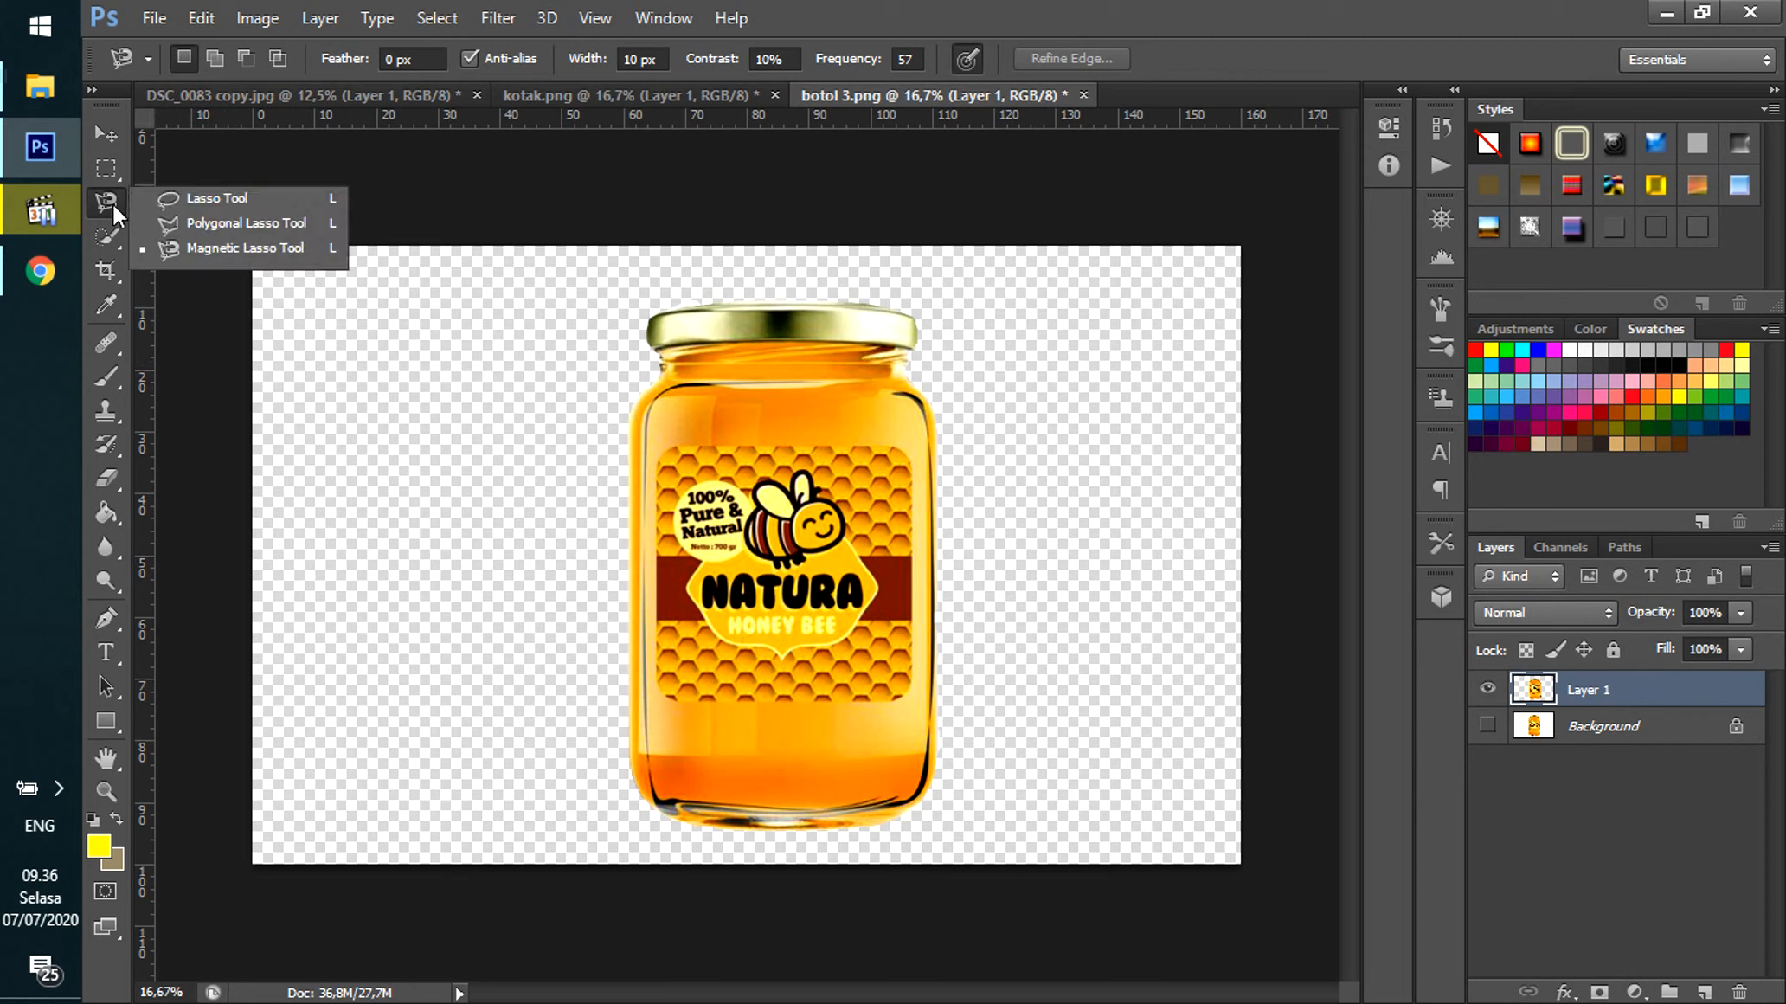
pyautogui.click(105, 204)
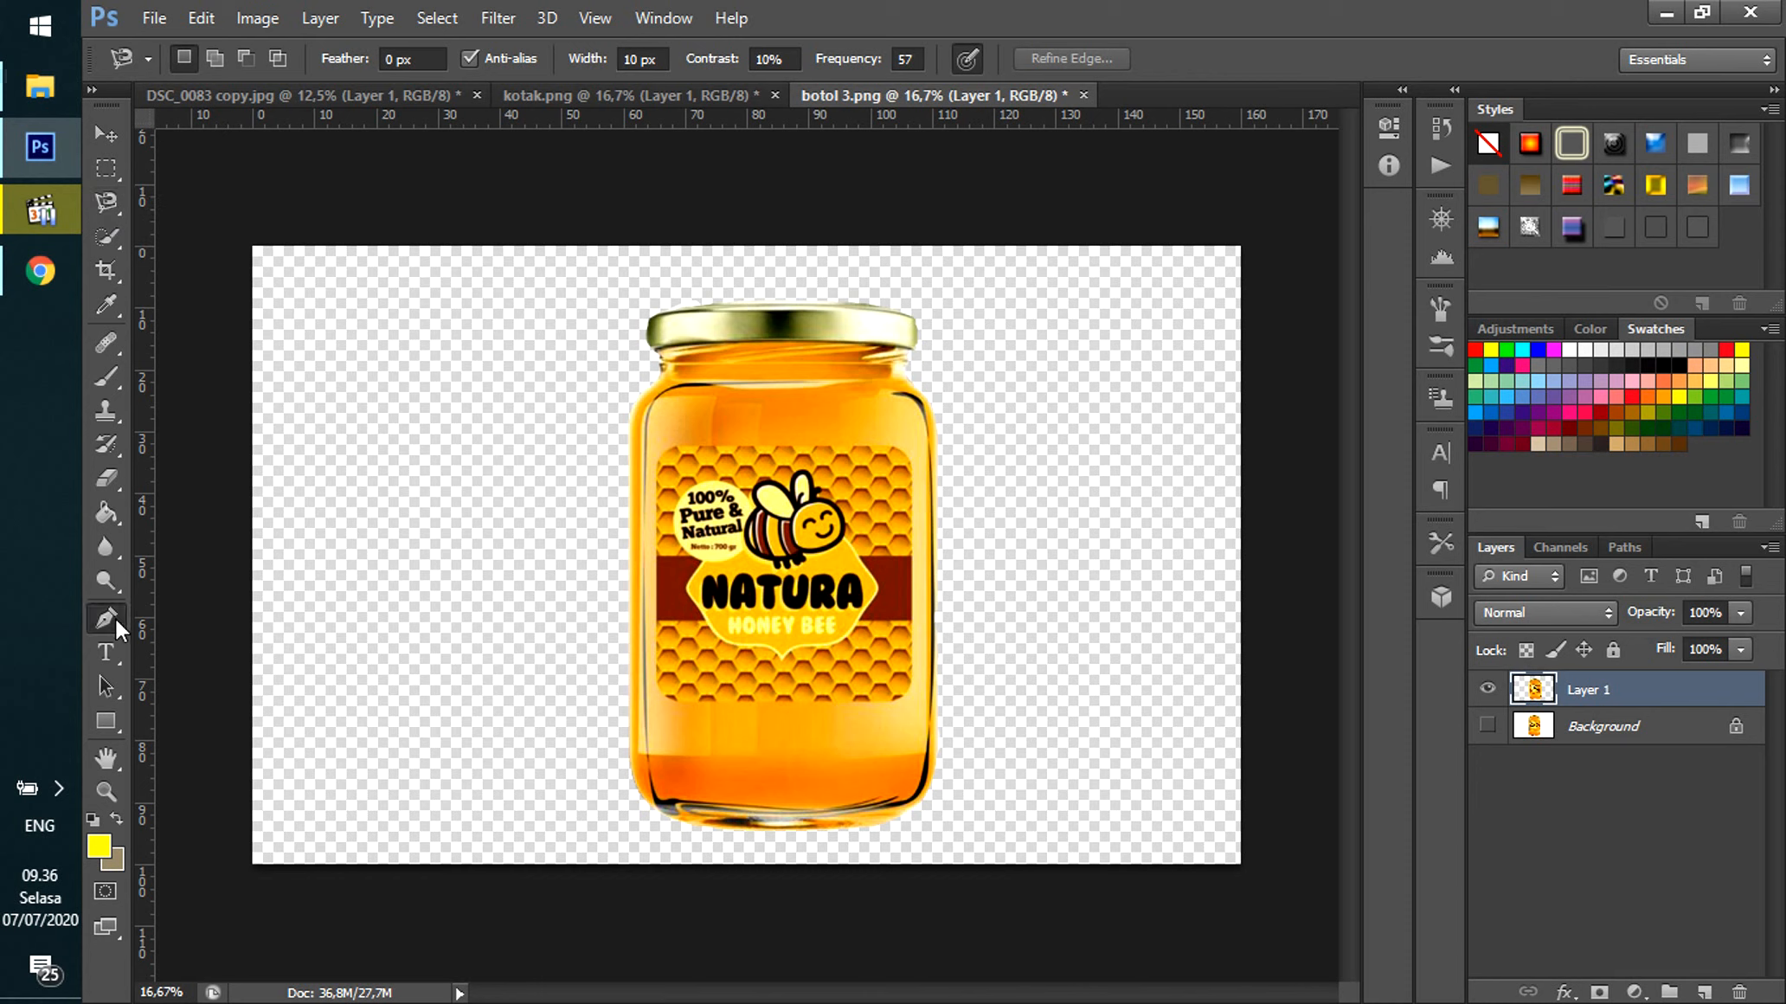
pyautogui.moveTo(114, 618); pyautogui.dragTo(151, 614)
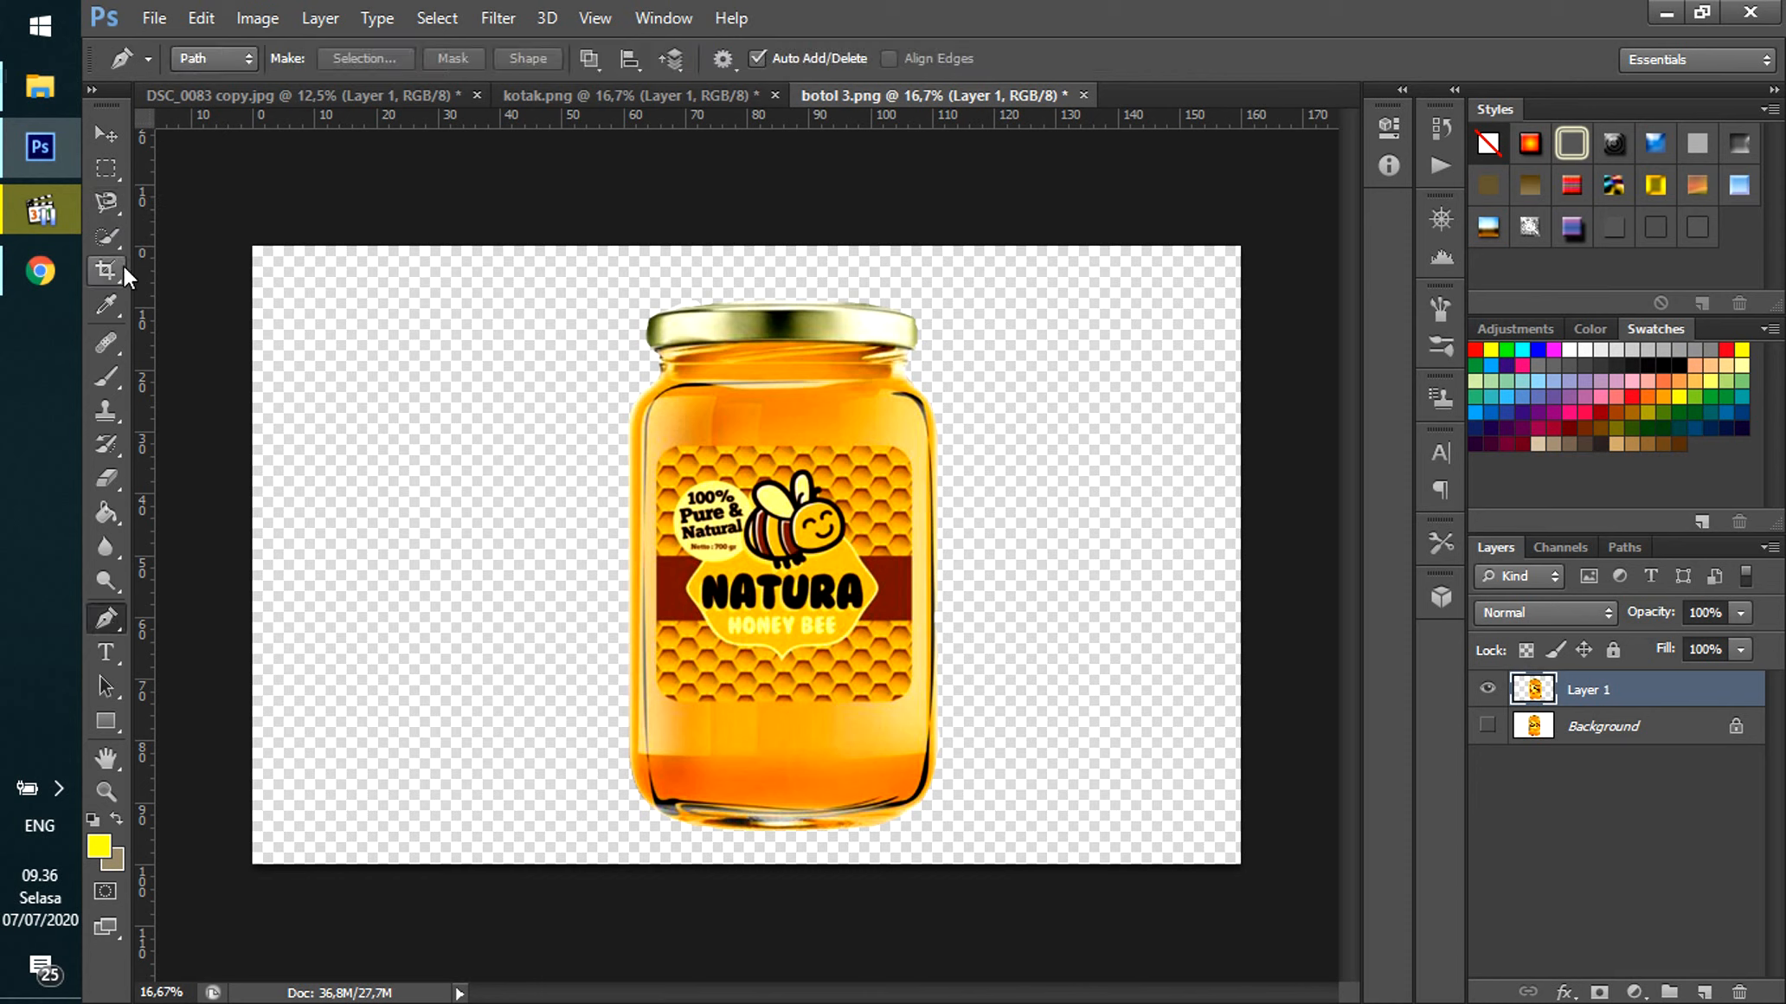
pyautogui.click(103, 204)
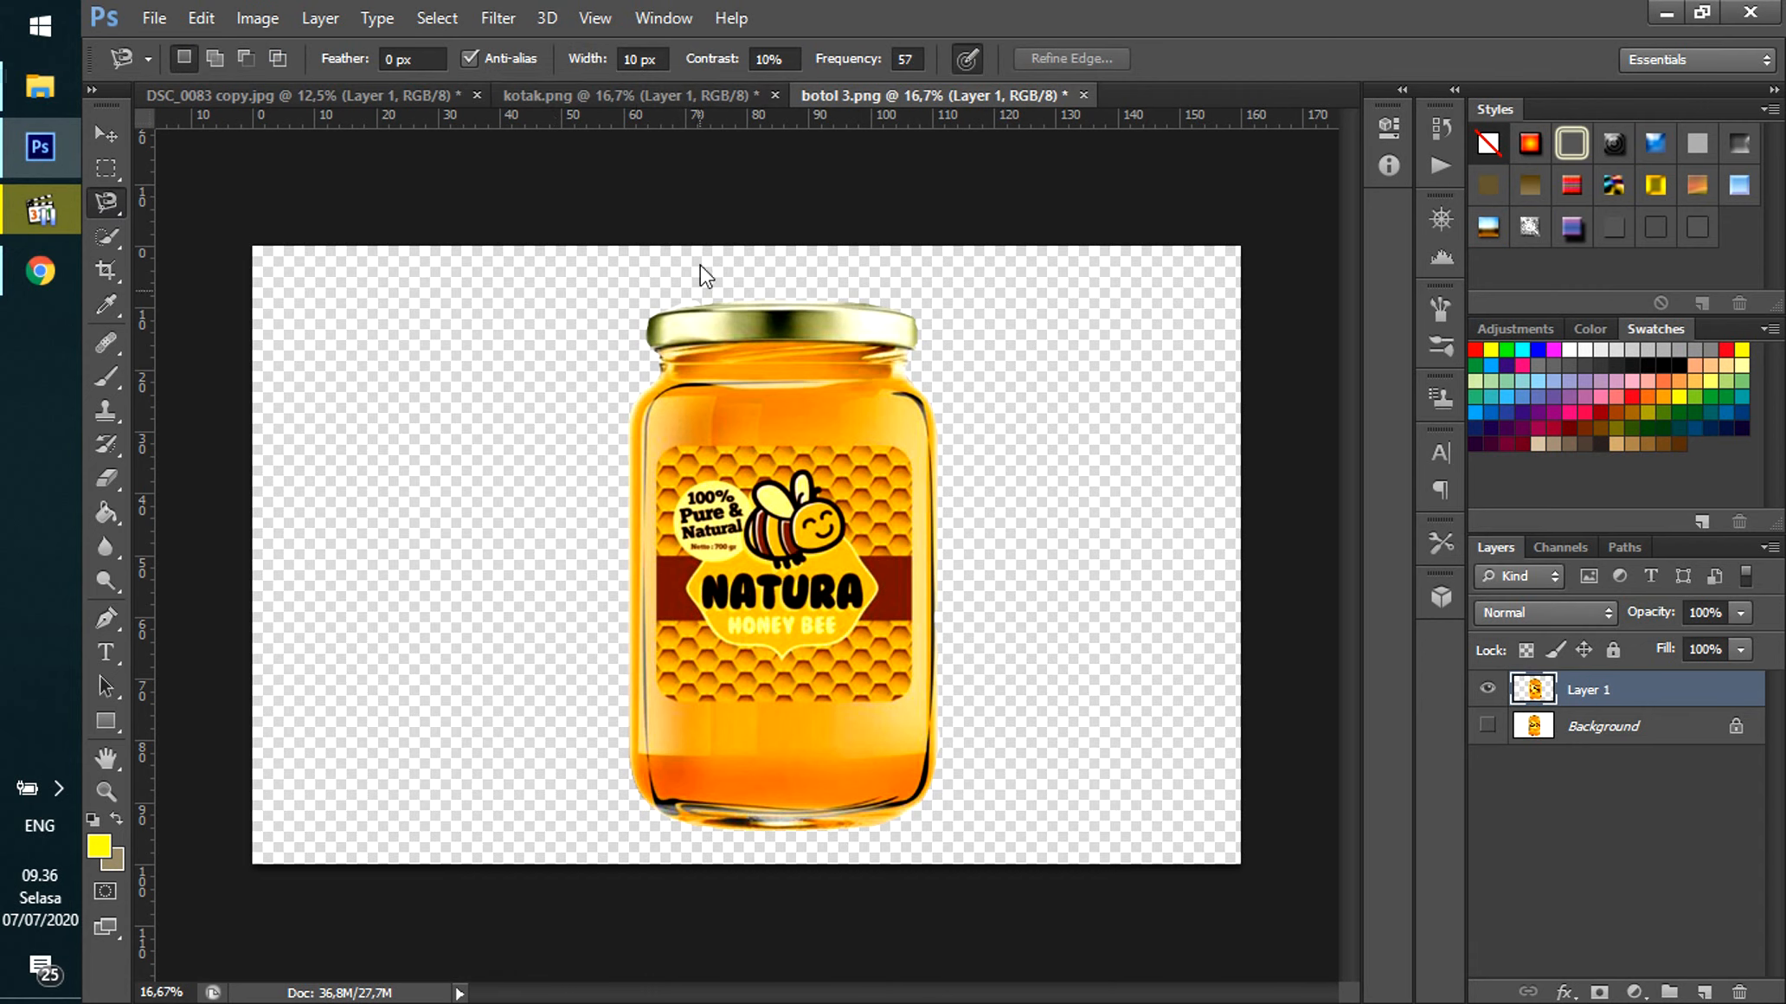
# Review the finished cutouts in DSC_0083 copy.jpg and kotak.png, and return to the honey jar in botol 3.png.
pyautogui.click(210, 88)
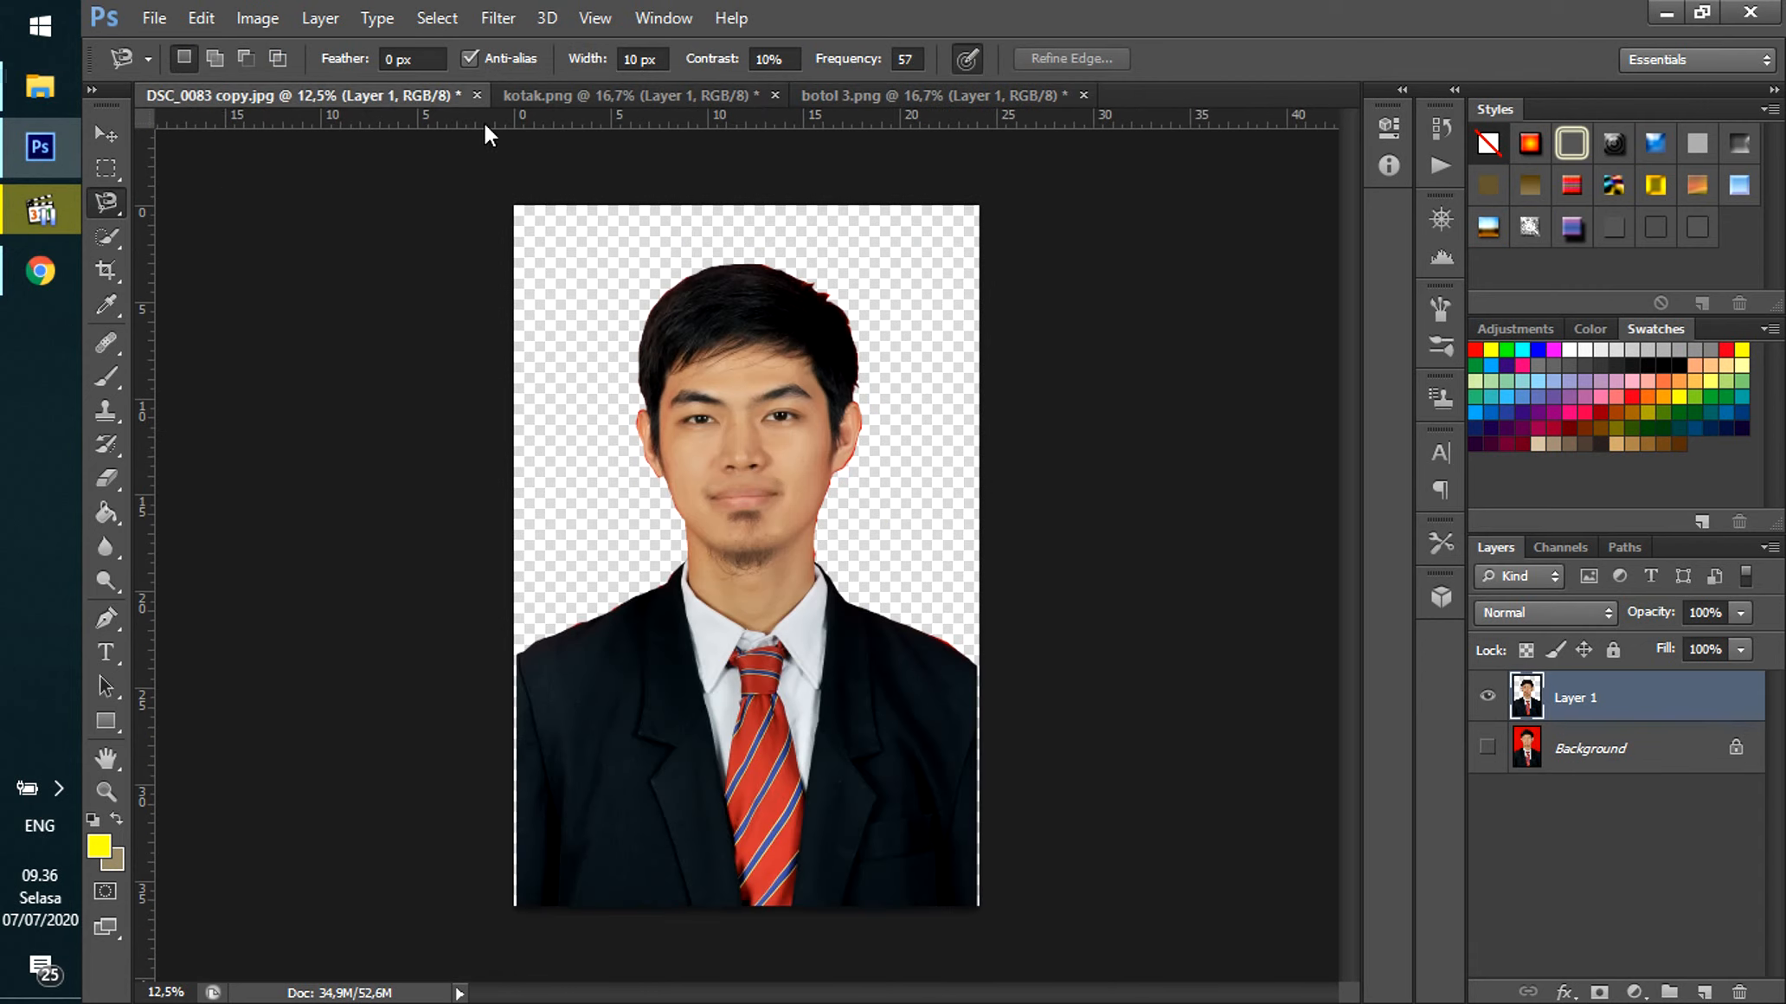
pyautogui.click(642, 95)
pyautogui.click(851, 96)
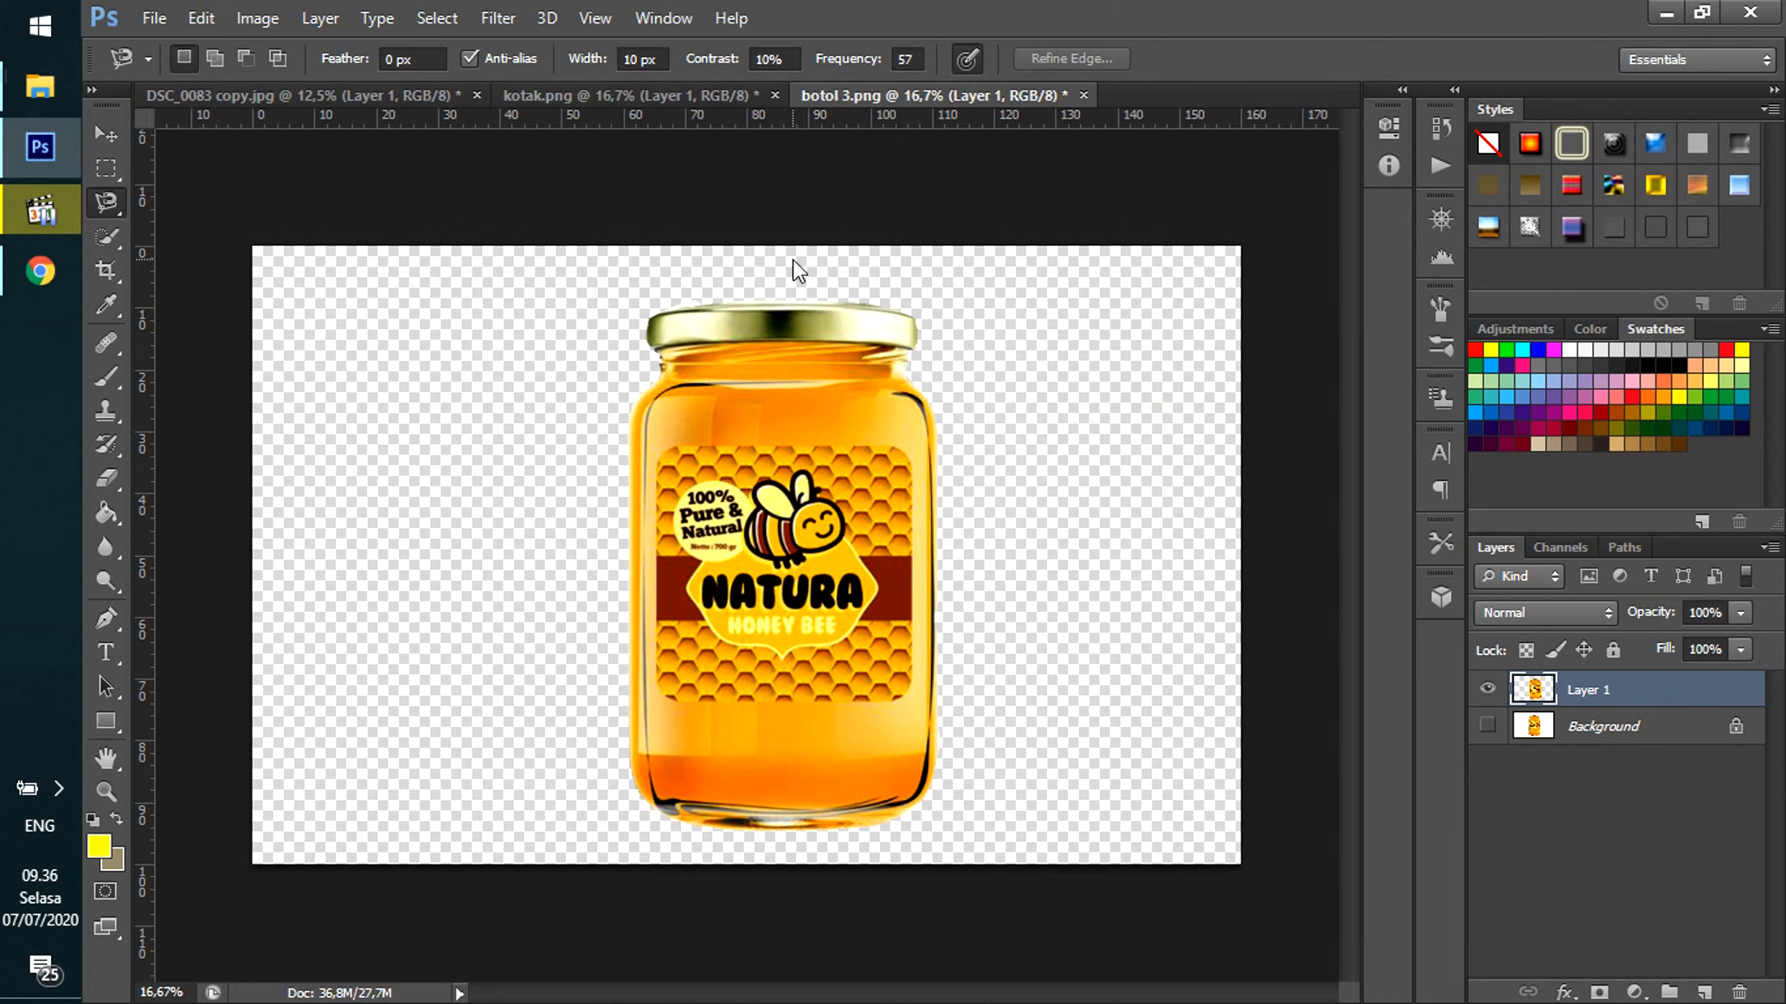